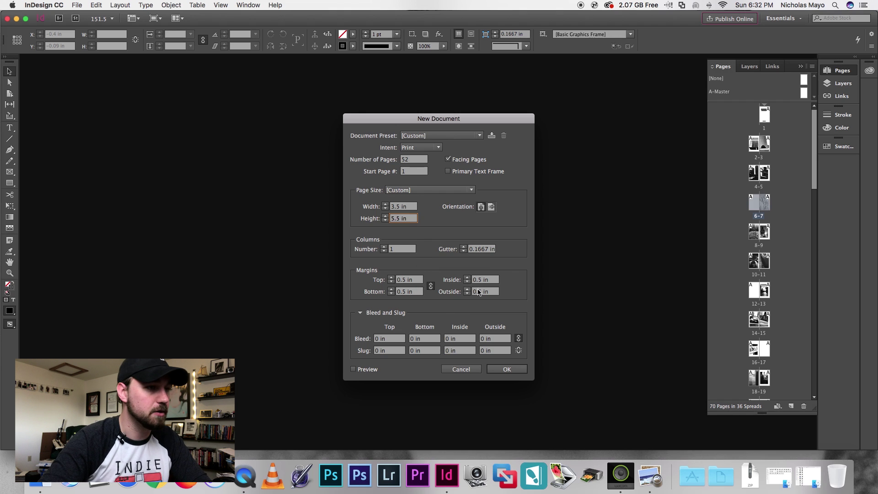
Set all margins to 0 in and a linked 0.125 in bleed, then create the document.
key("Tab")
key("Tab")
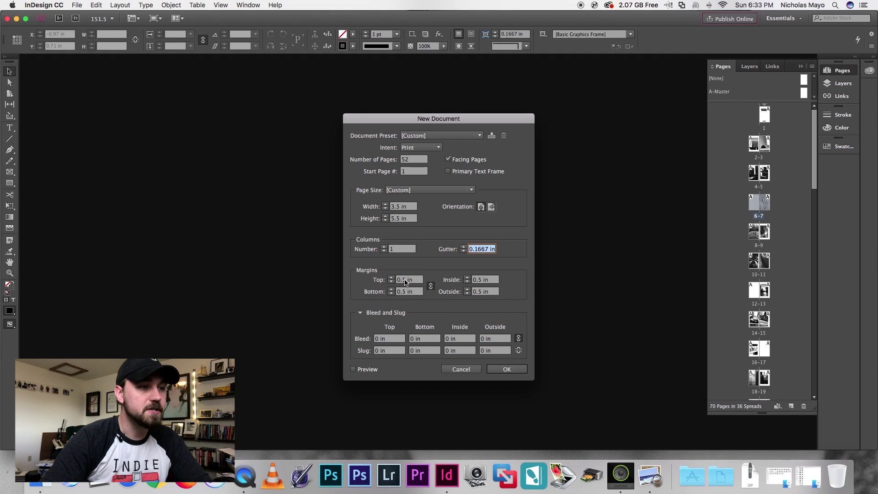
key("Tab")
type("0 in")
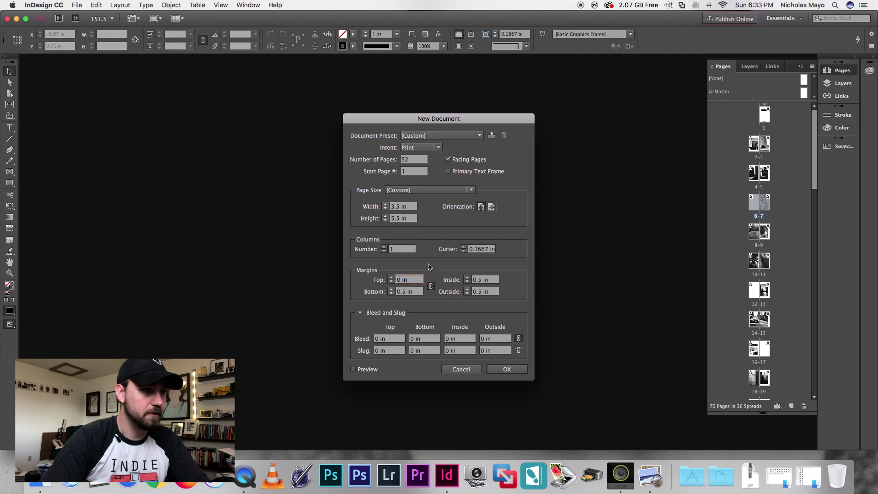
key("Tab")
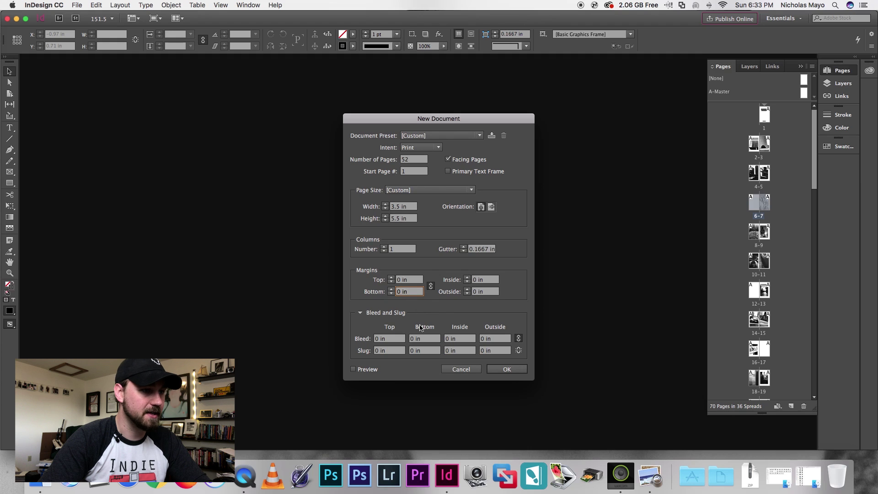
left_click(377, 339)
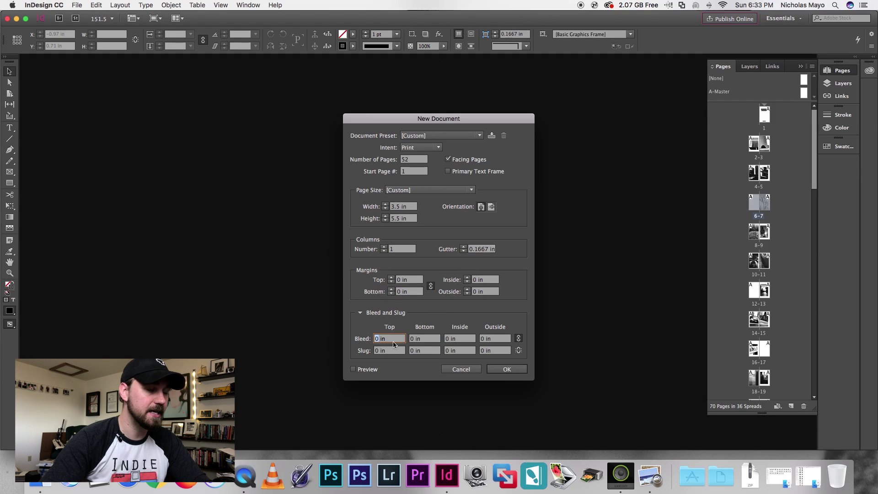
type(".125")
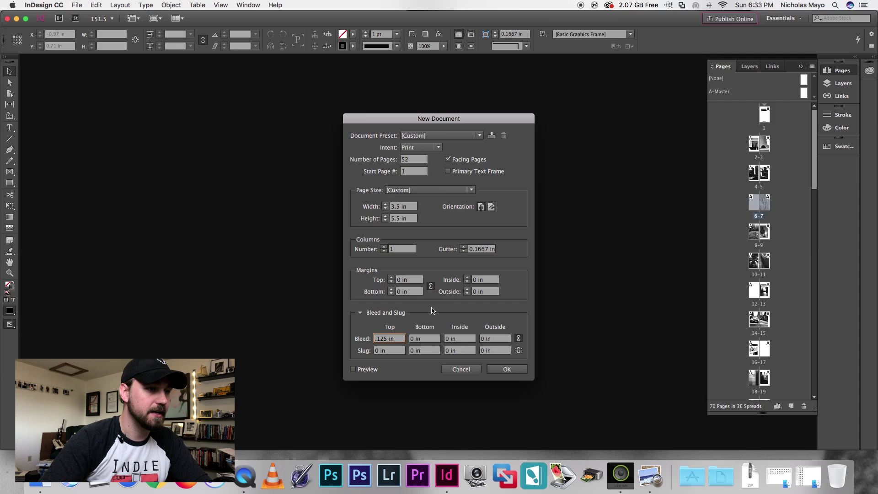
left_click(430, 339)
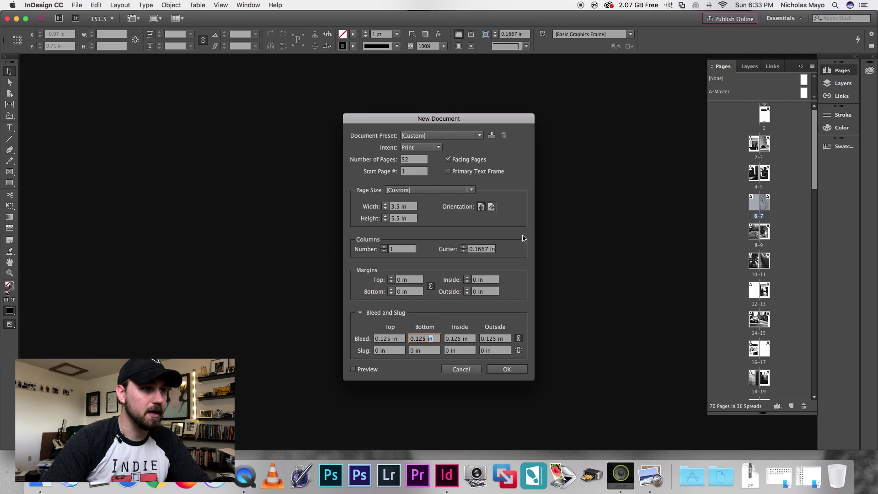
left_click(507, 370)
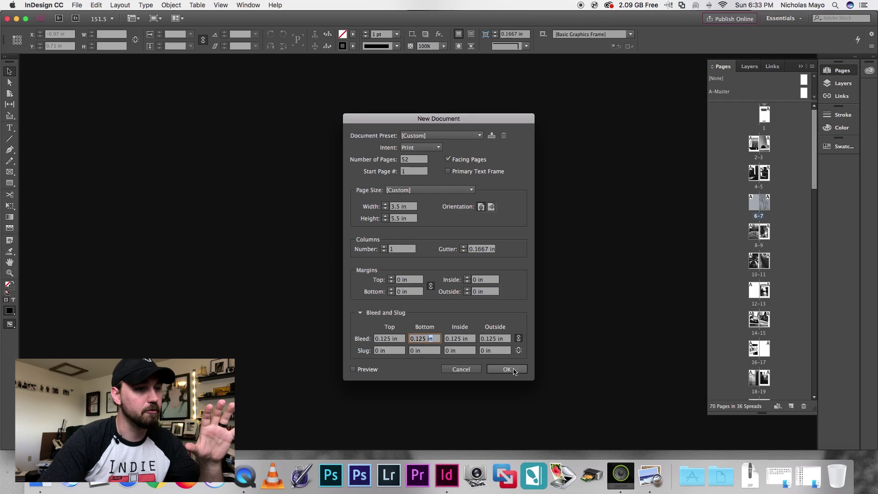
left_click(508, 369)
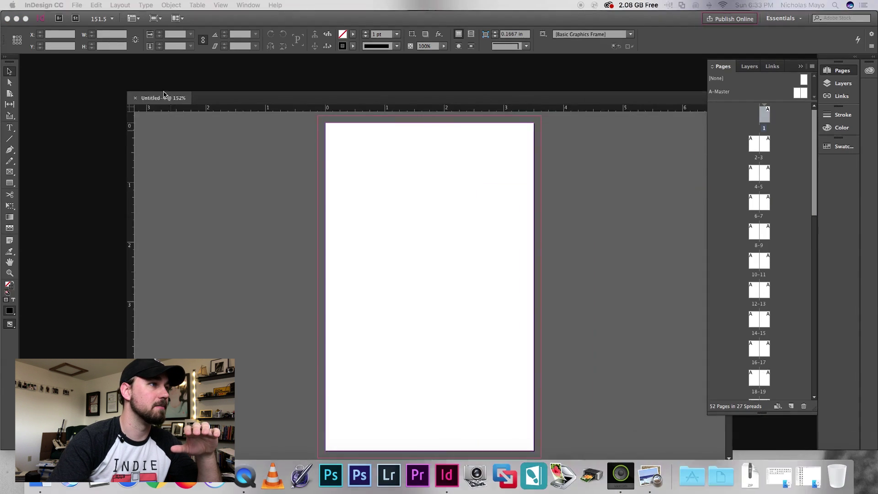
Dock the new Untitled-4 document window and scroll through its spreads.
mouse_move(231, 57)
left_mouse_down()
mouse_move(188, 59)
mouse_move(236, 73)
left_mouse_up()
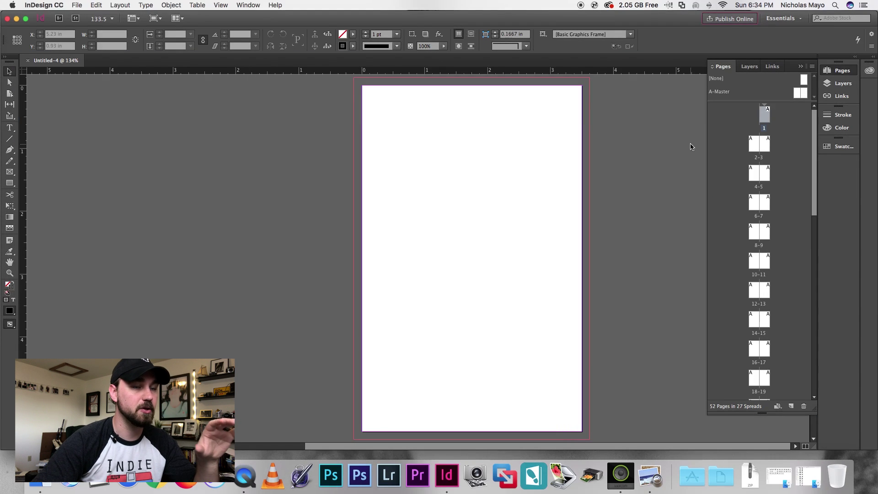
scroll(635, 220, "down", 10)
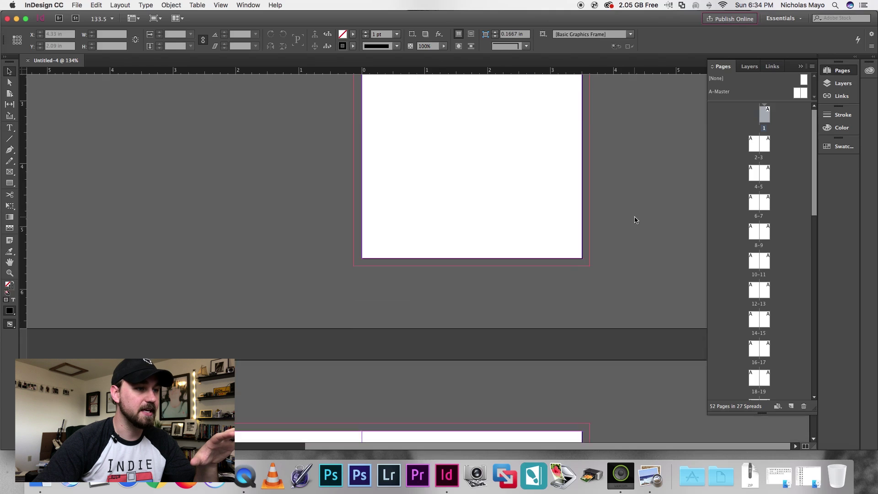
scroll(635, 220, "up", 10)
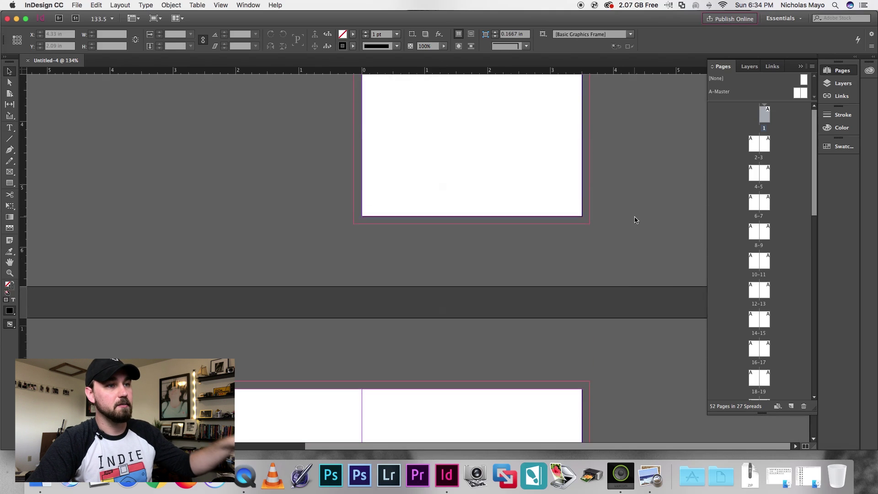
scroll(634, 220, "down", 1)
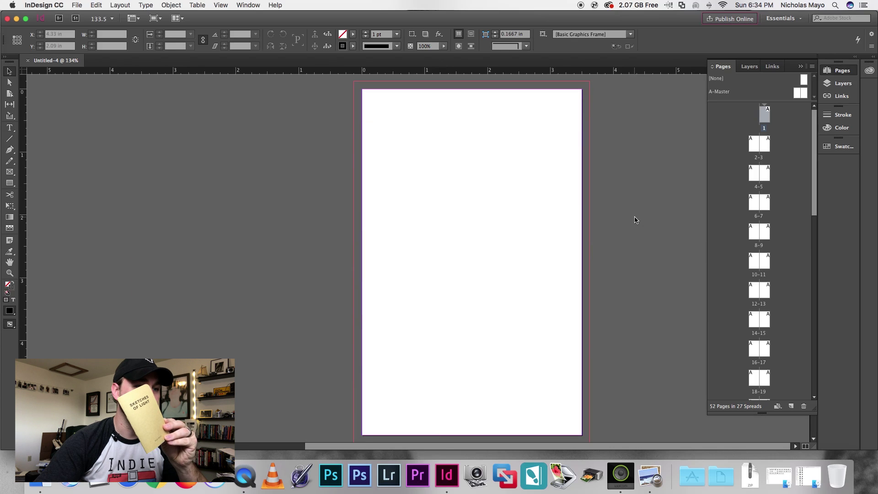
scroll(634, 220, "down", 10)
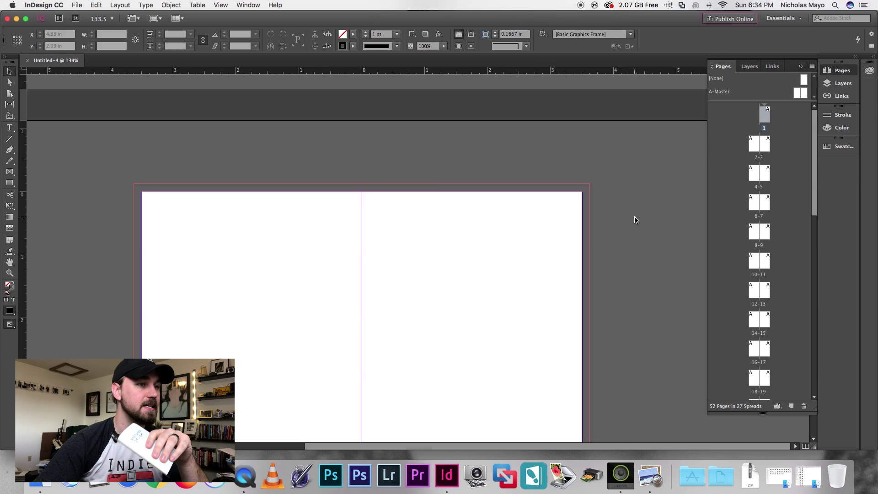
scroll(634, 219, "down", 10)
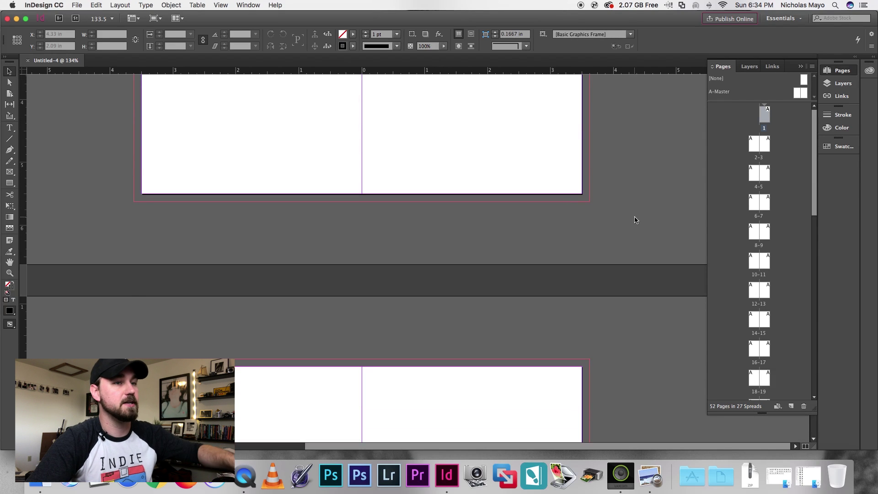
scroll(634, 219, "down", 8)
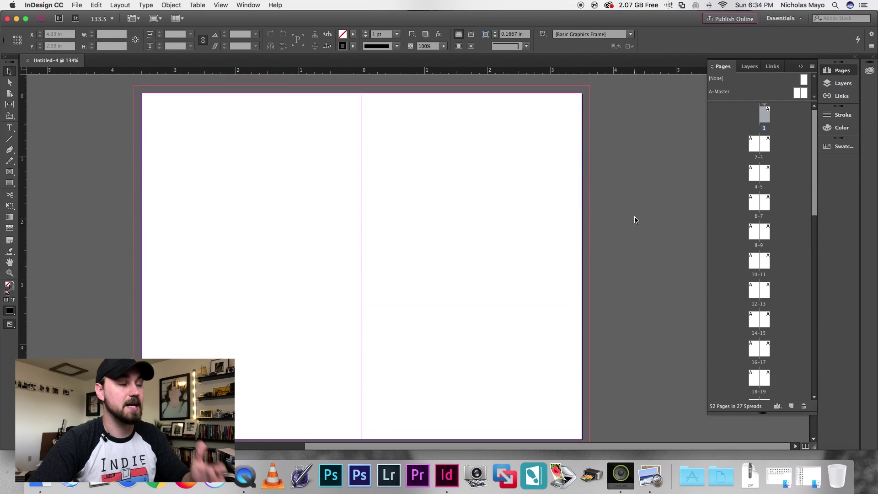
scroll(634, 220, "down", 10)
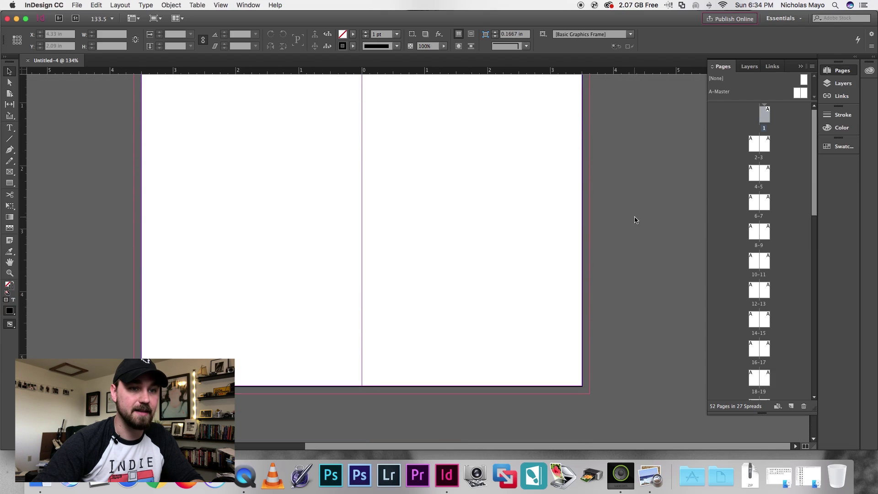
Jump to the last page, 52, in the Pages panel, then back to page 1.
right_click(634, 220)
scroll(759, 320, "down", 15)
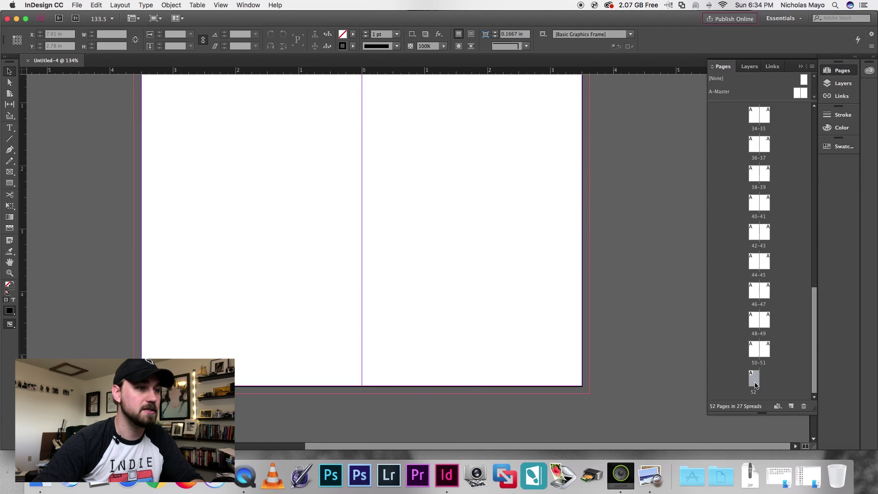
double_click(753, 379)
scroll(627, 353, "up", 4)
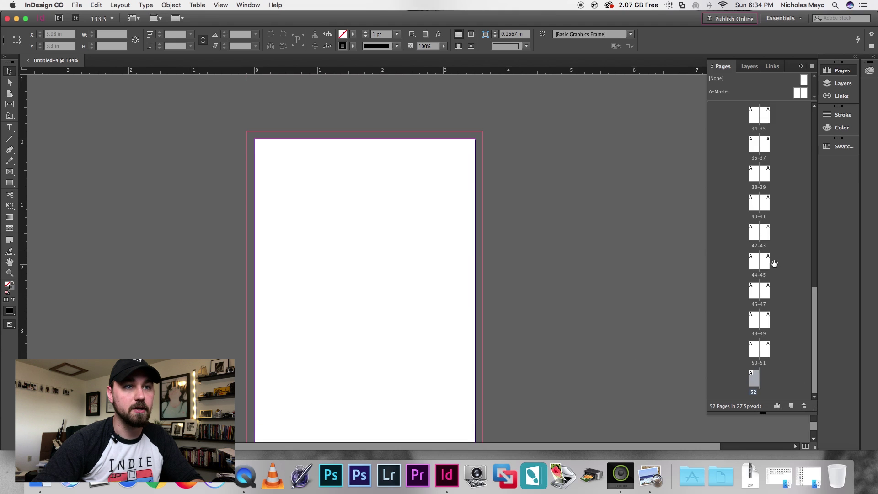
scroll(774, 264, "up", 15)
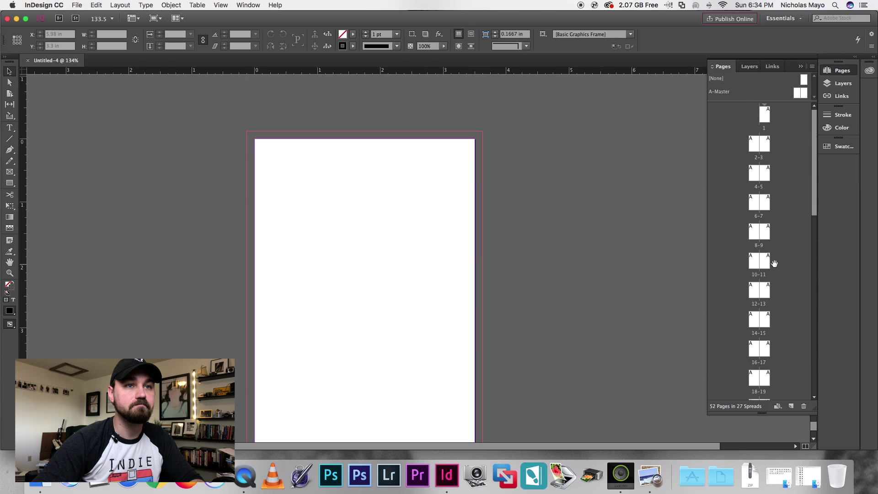
double_click(764, 115)
scroll(626, 197, "down", 2)
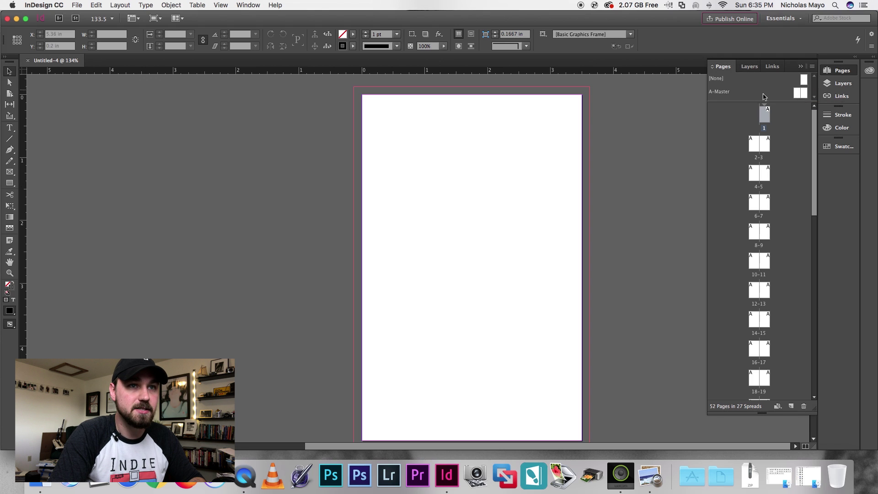
Paste a set of guides onto the A-Master spread, then return to page 1 to see them.
double_click(799, 95)
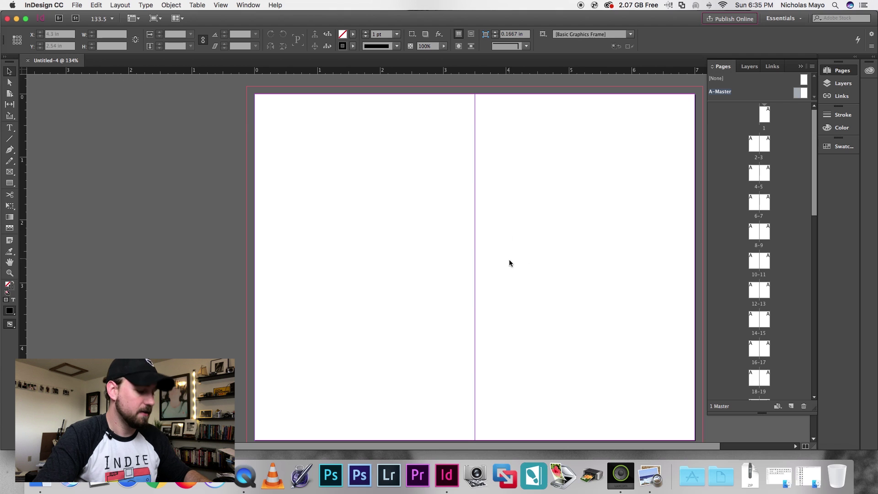
key("super+alt+shift+v")
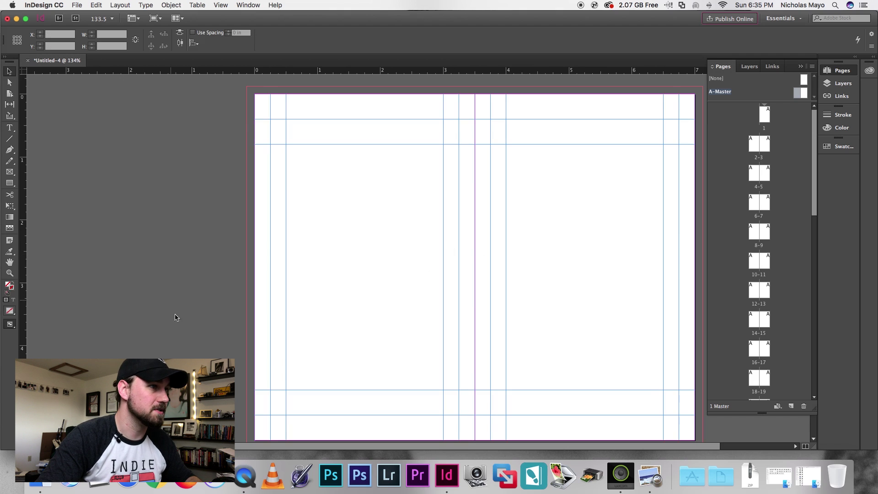
scroll(138, 308, "right", 5)
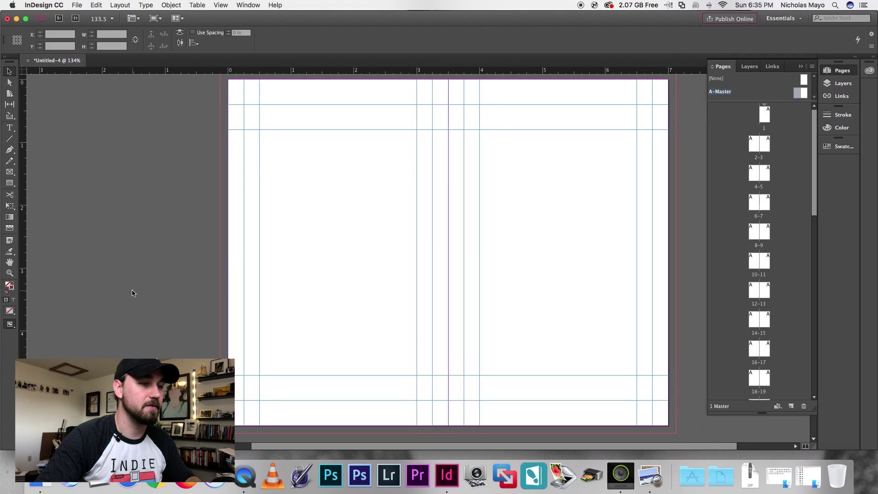
scroll(132, 293, "right", 1)
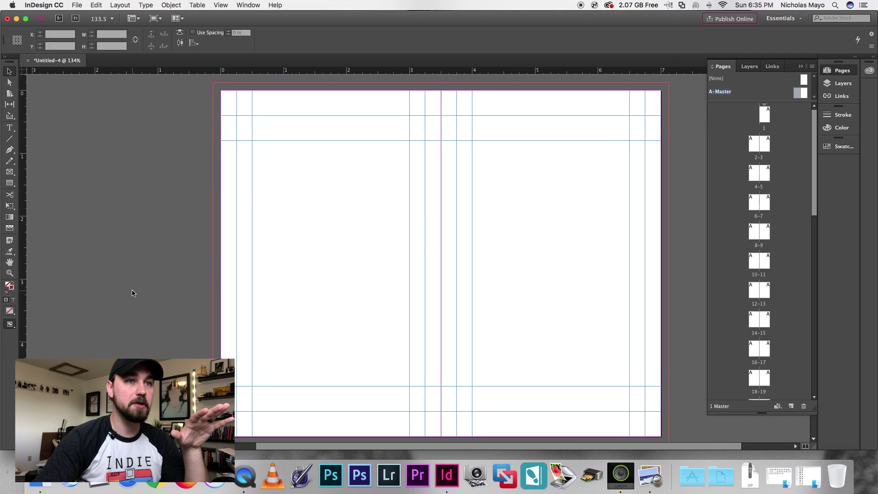
left_click(768, 111)
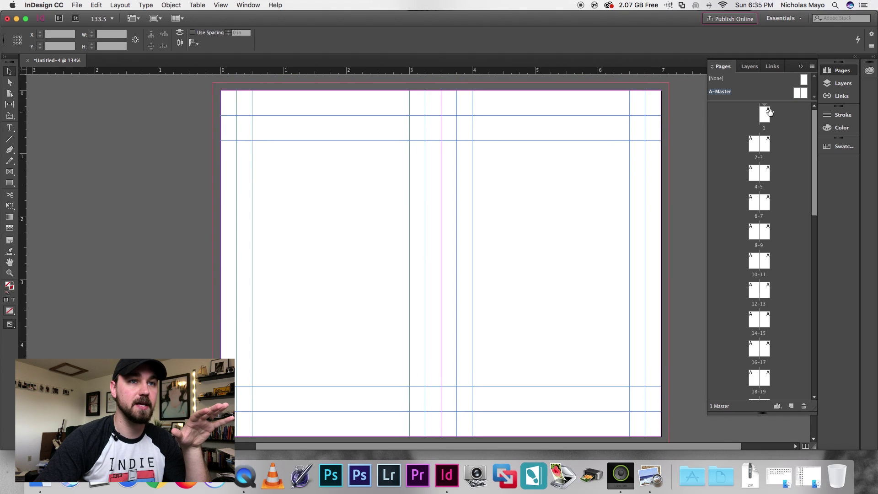
double_click(769, 112)
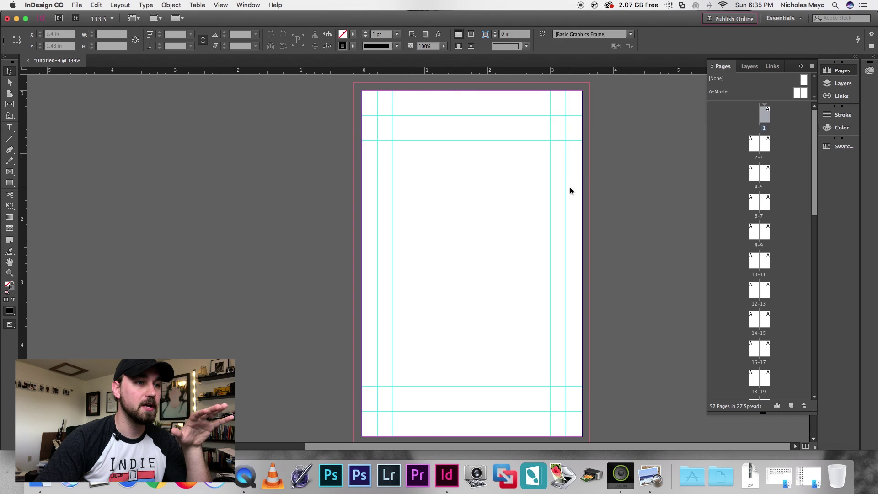
Delete the stray horizontal guide above page 1.
scroll(642, 202, "down", 1)
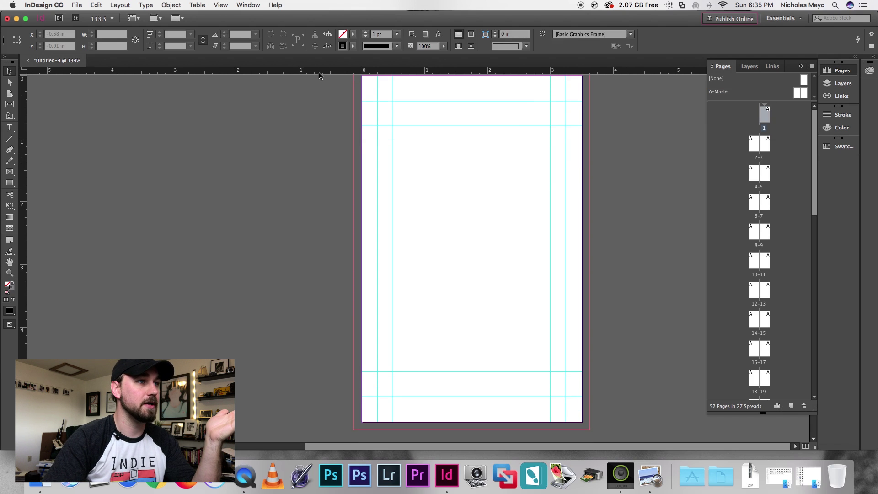
left_click_drag(321, 70, 334, 97)
left_click(336, 97)
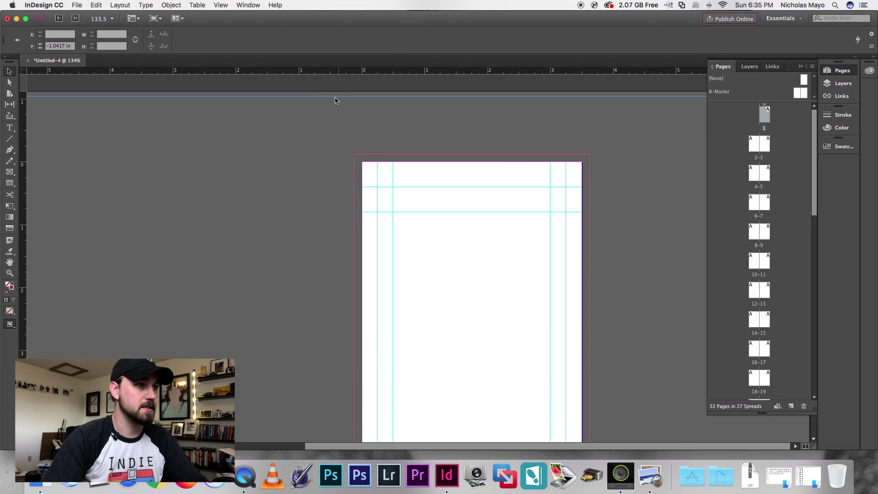
key("Delete")
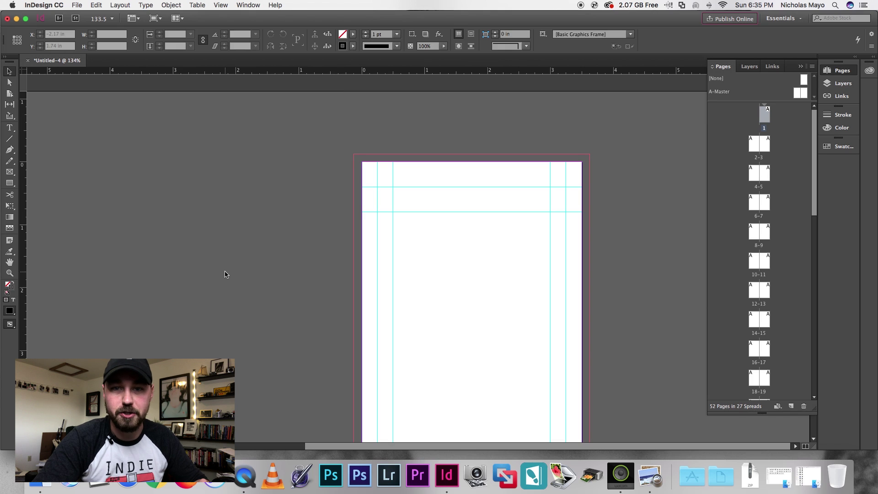
Toggle the rulers off and on, visit spread 2-3, and return to page 1.
scroll(224, 275, "down", 2)
scroll(225, 274, "down", 3)
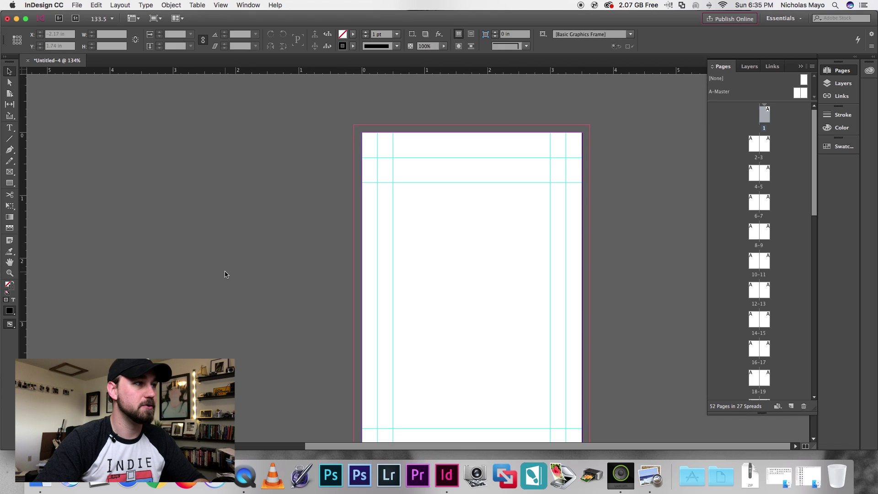
scroll(225, 275, "up", 1)
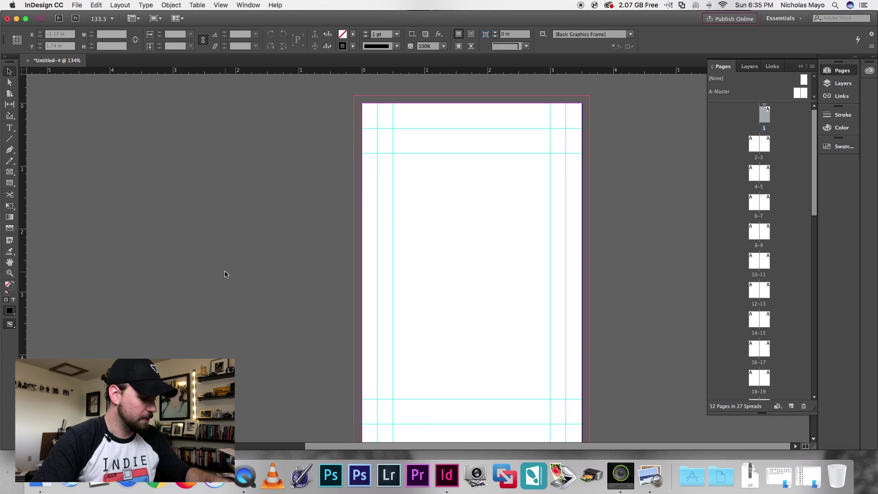
key("super+r")
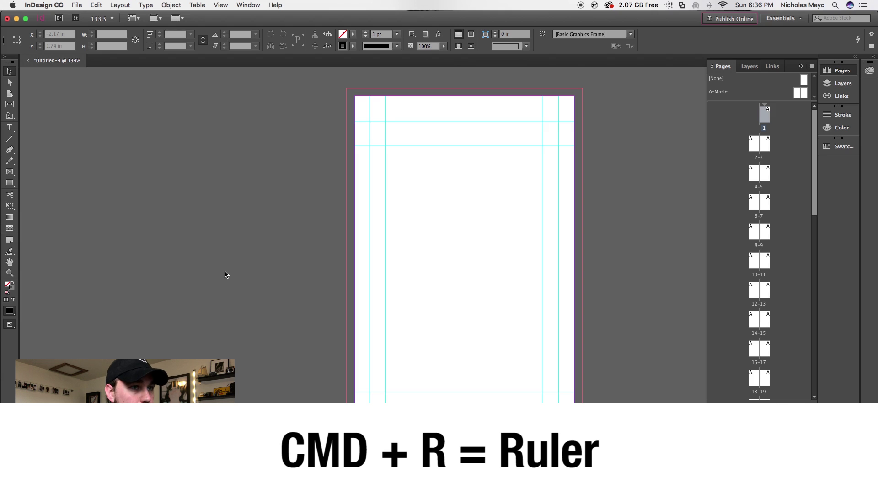
key("super+r")
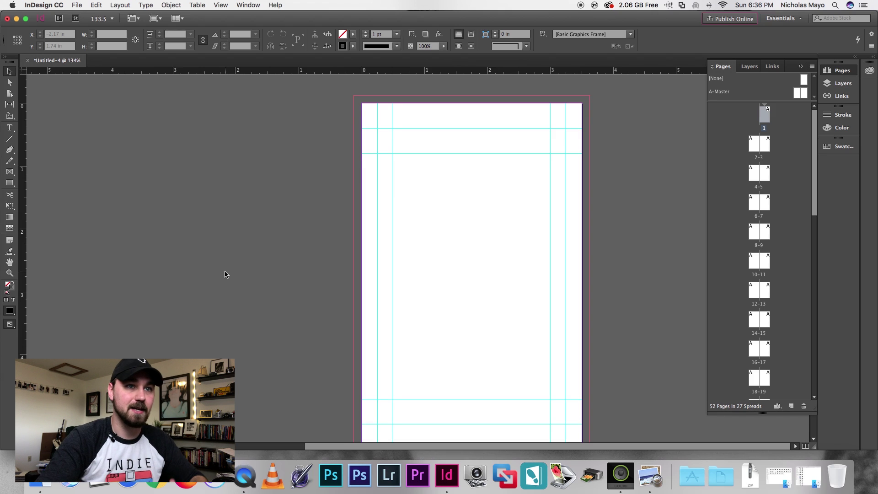
double_click(763, 150)
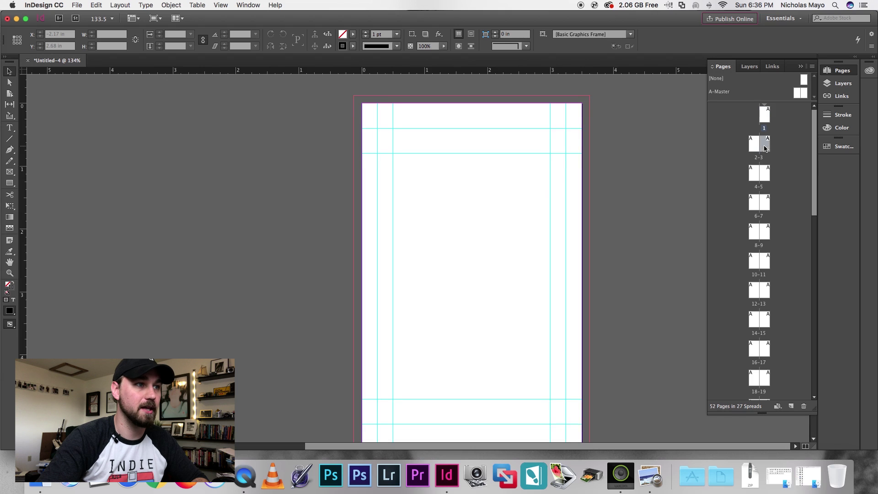
double_click(764, 120)
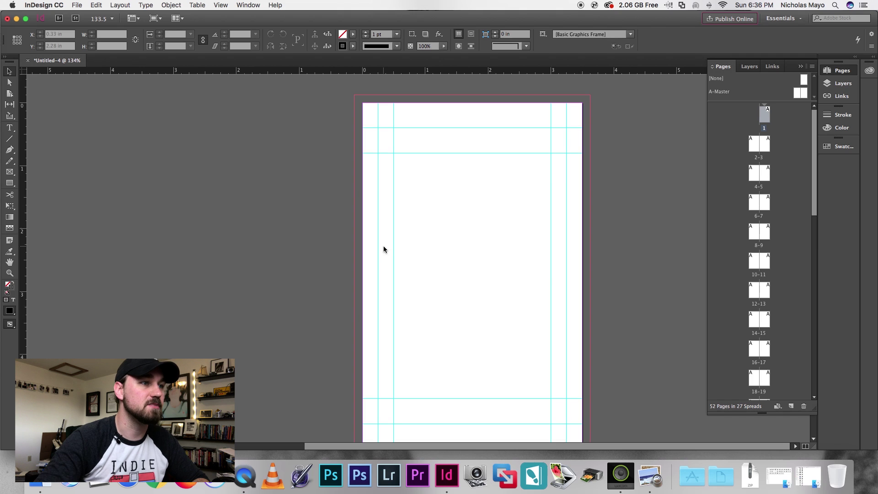
scroll(383, 249, "down", 1)
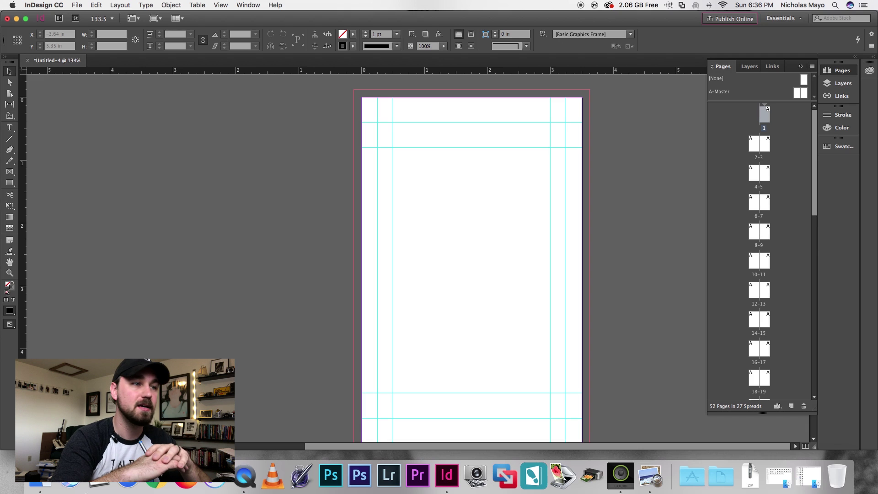
left_click(9, 183)
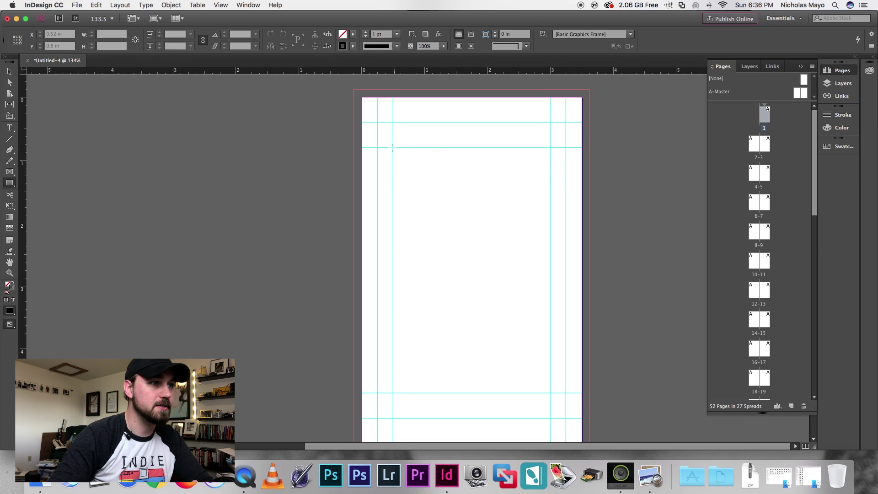
left_click_drag(392, 147, 549, 393)
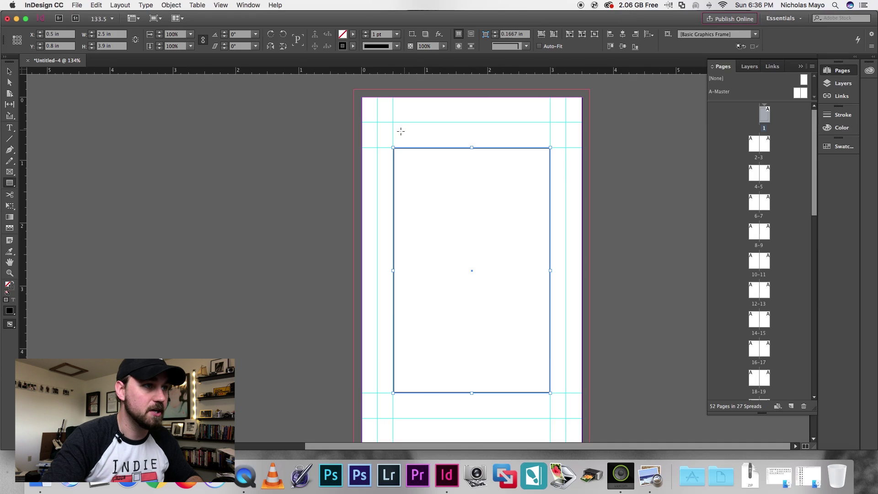
left_click_drag(375, 124, 566, 418)
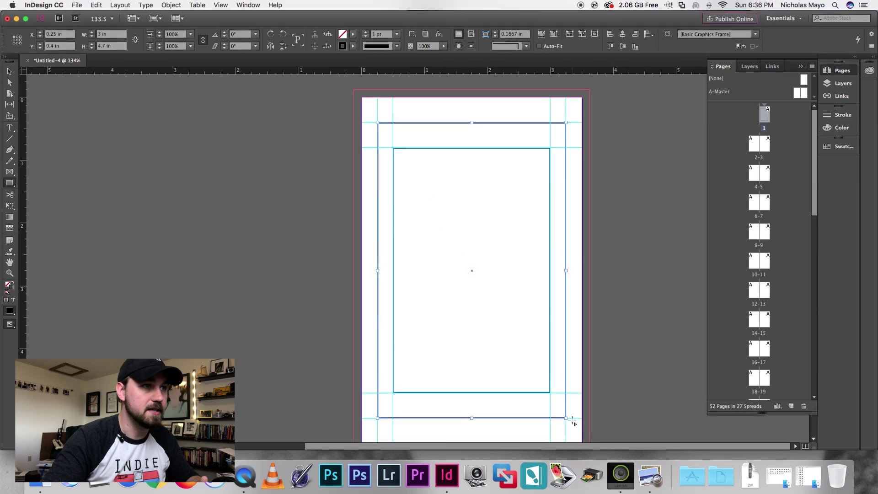
left_click_drag(354, 89, 590, 377)
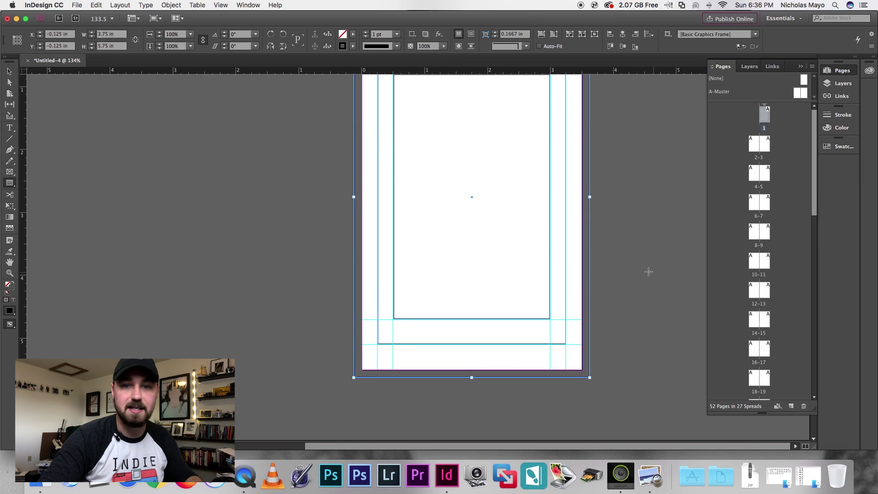
scroll(653, 323, "up", 1)
scroll(652, 323, "up", 2)
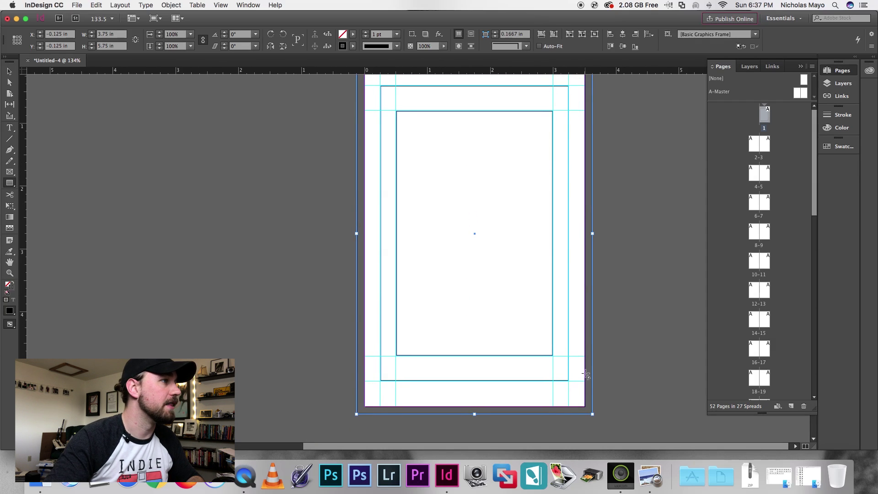
key("v")
key("Return")
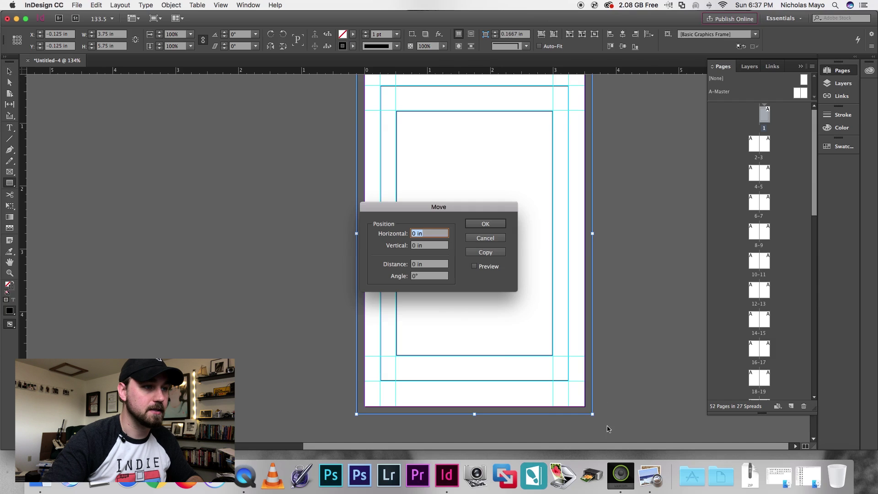
left_click(487, 240)
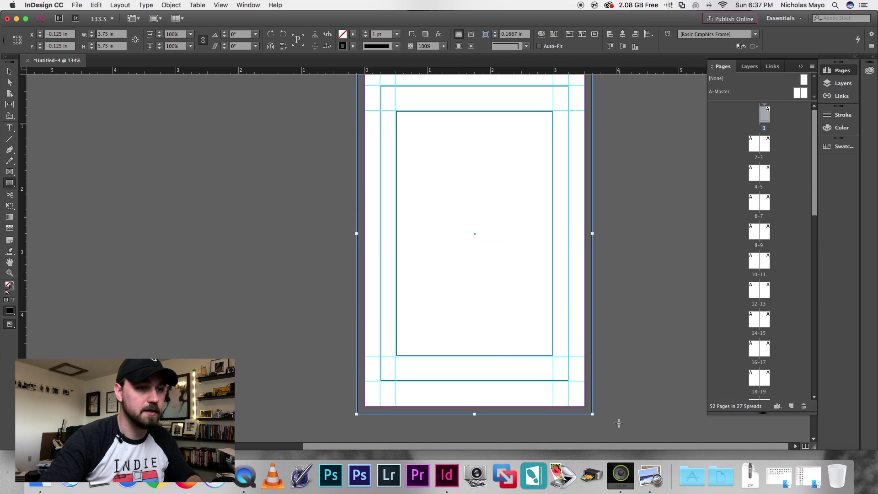
left_click_drag(486, 241, 435, 294)
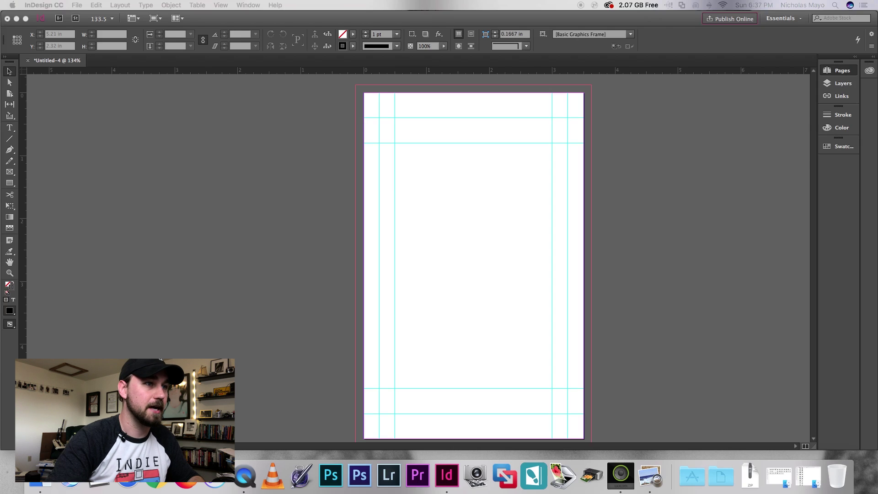
left_click(40, 475)
Move the Images For Layout Finder window beside the InDesign page.
left_click_drag(510, 32, 427, 16)
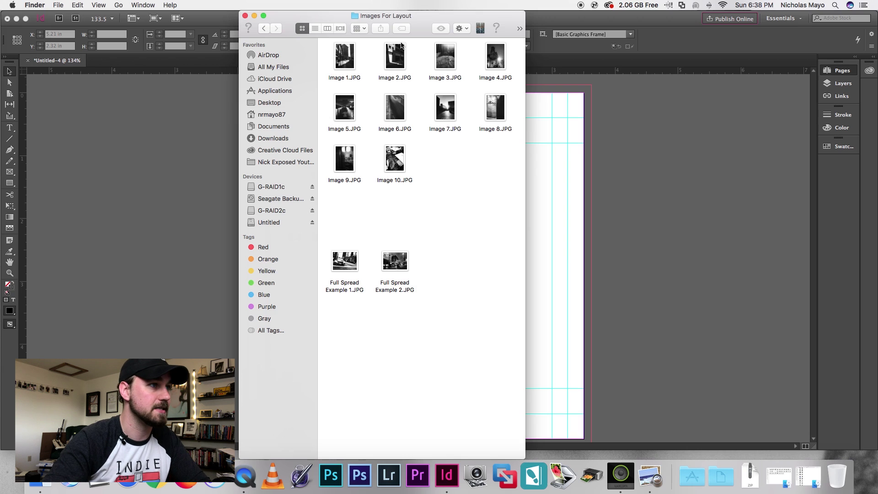
Close the Images For Layout window and return to the booklet with its pages list expanded.
left_click(245, 15)
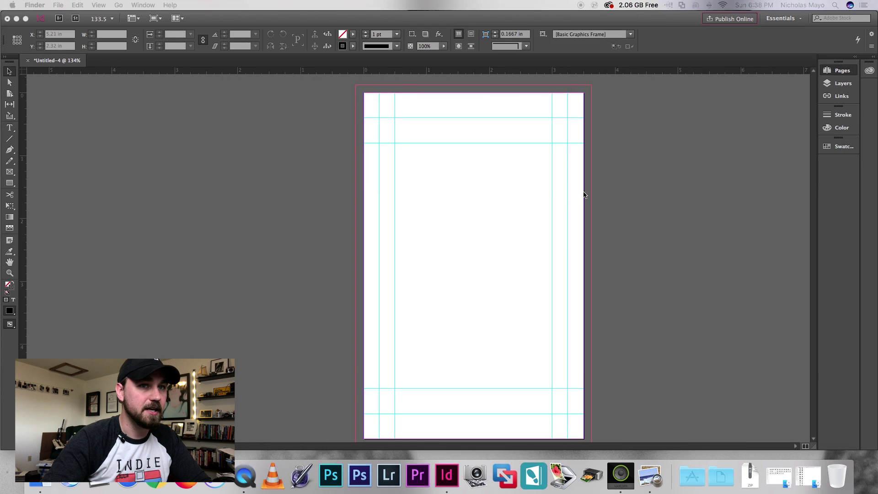
scroll(626, 205, "down", 1)
scroll(613, 221, "up", 3)
scroll(636, 219, "down", 4)
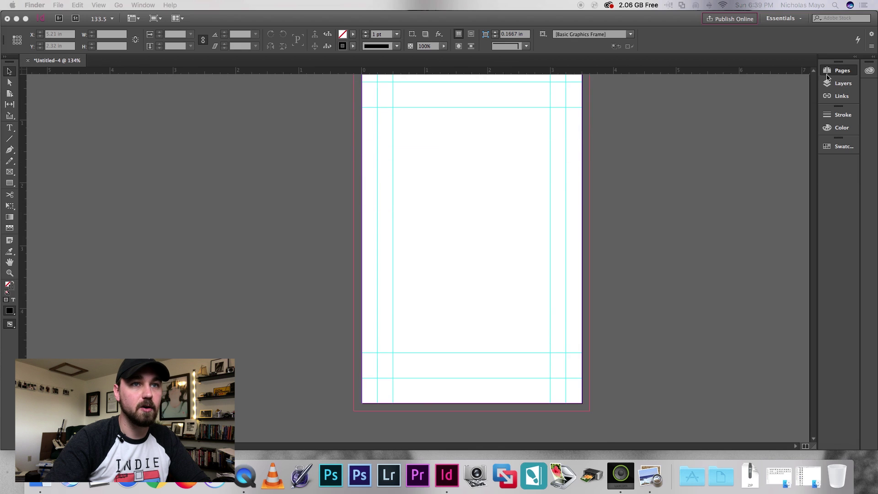
left_click(850, 72)
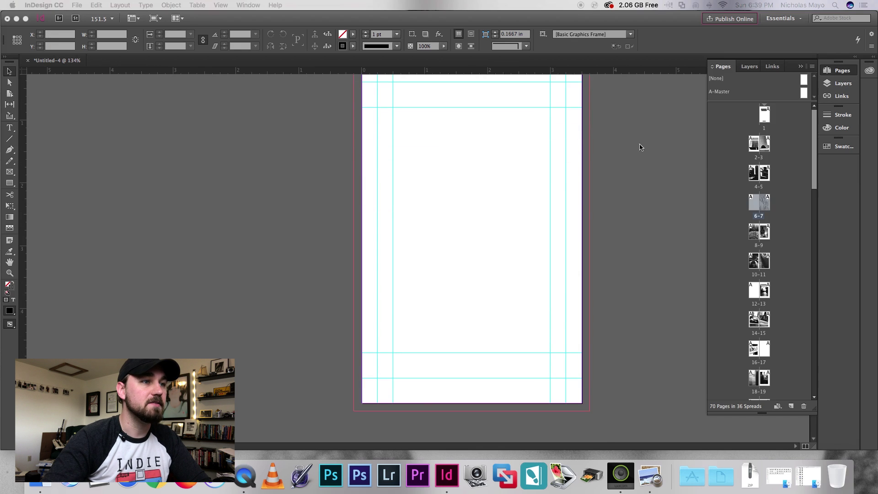
left_click(592, 176)
scroll(429, 267, "up", 3)
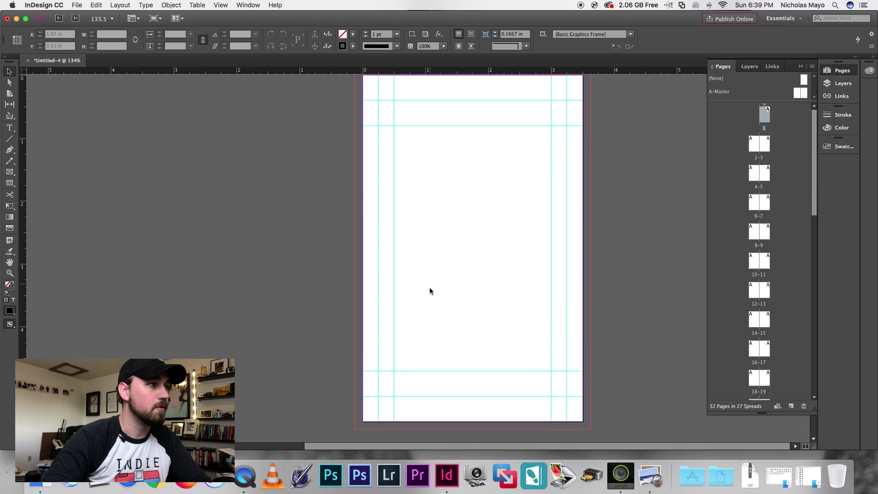
Add a centered text frame near the top of page 1 reading 'Sketches Of Light' on two lines.
left_click(9, 128)
left_click_drag(417, 157, 537, 211)
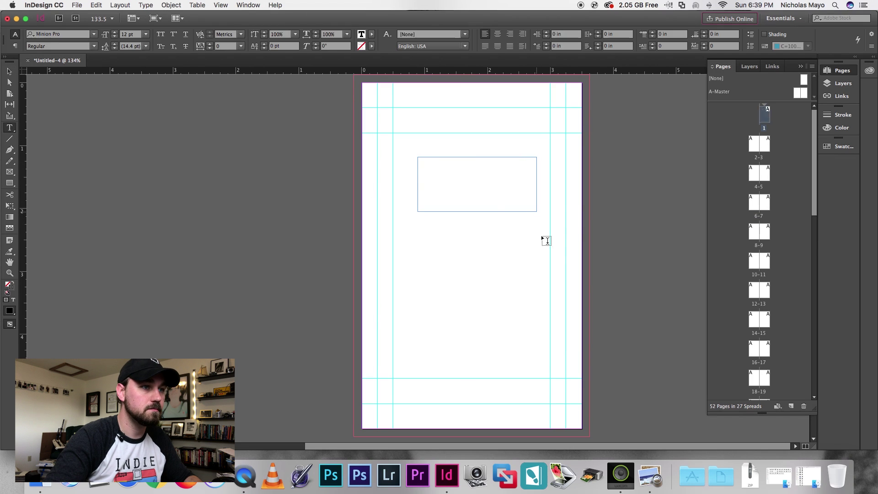
left_click(497, 34)
type("S")
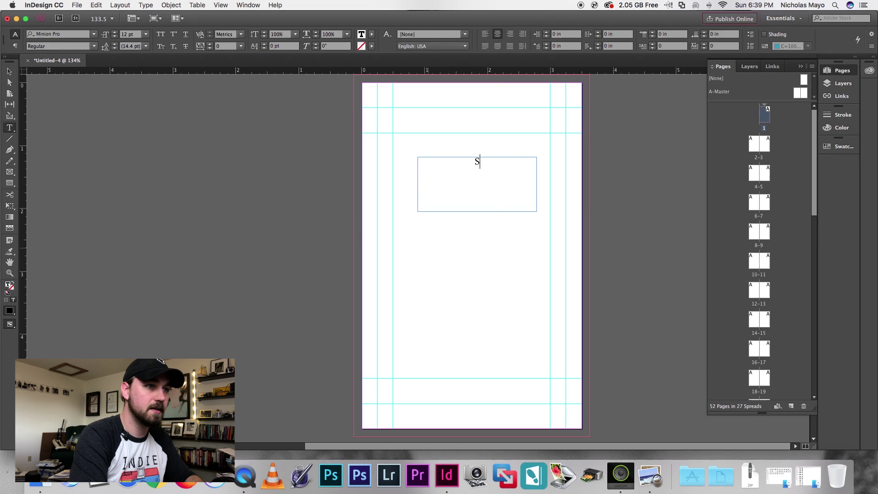
type("ketches ")
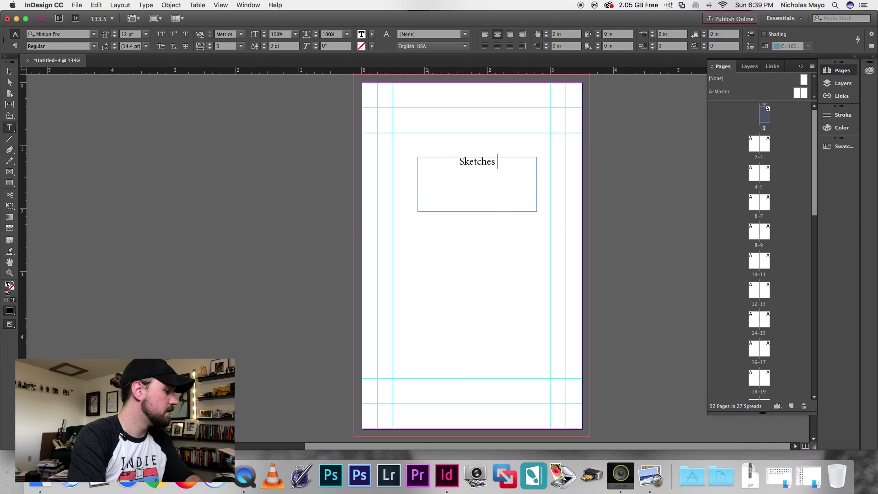
type("Of Light")
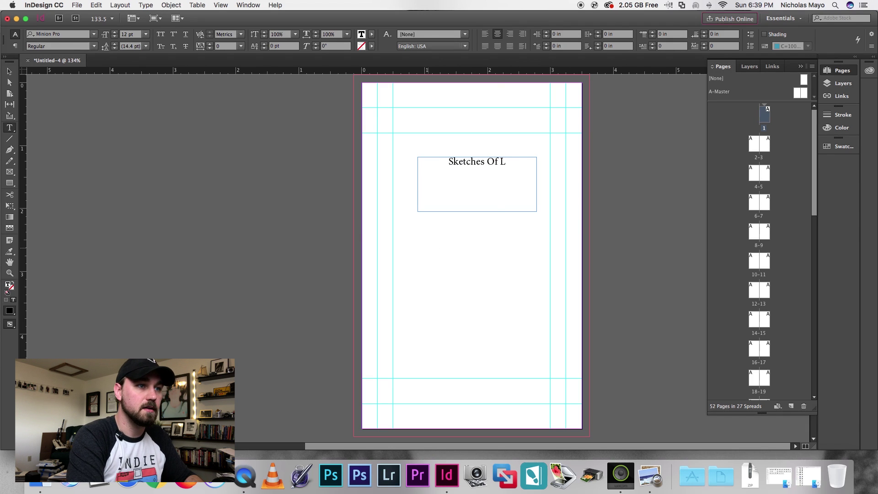
left_click(501, 161)
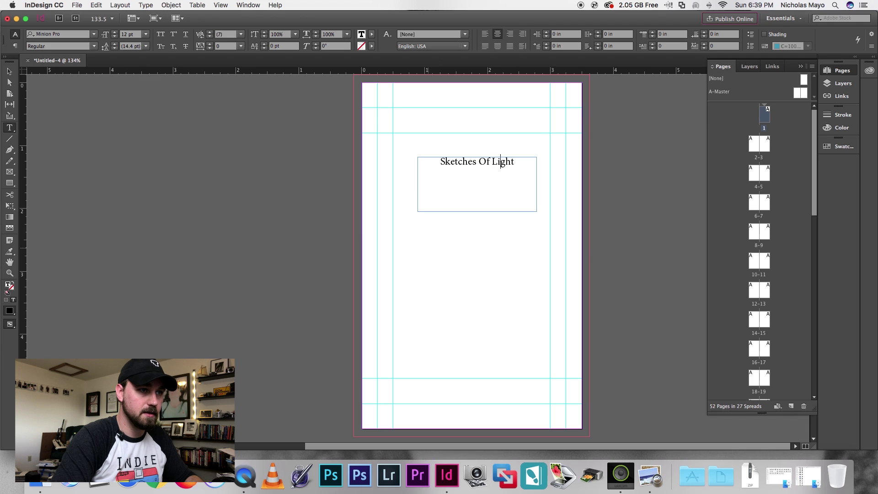
left_click(496, 161)
key("Return")
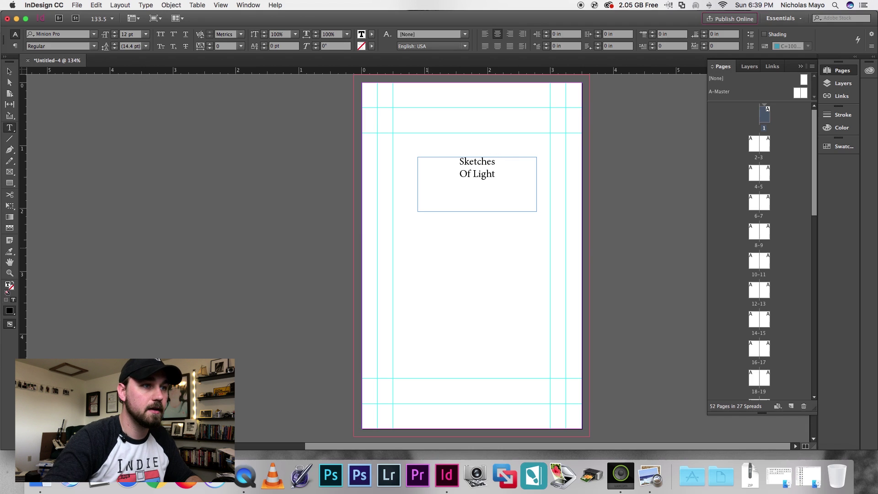
Set the title text in Helvetica Neue Bold.
left_click_drag(496, 176, 422, 151)
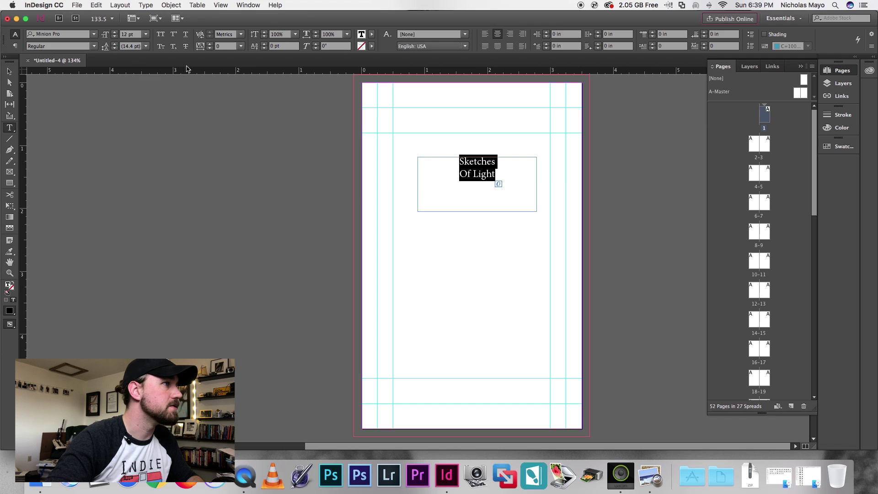
left_click(98, 33)
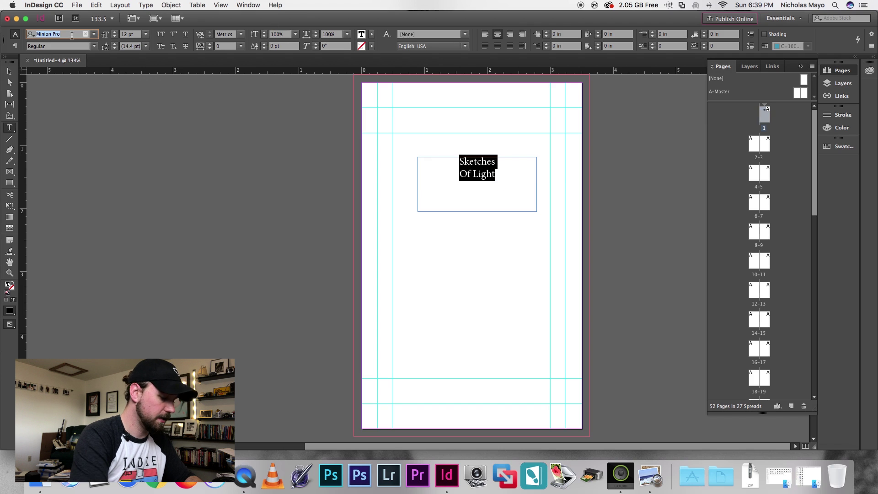
type("helve")
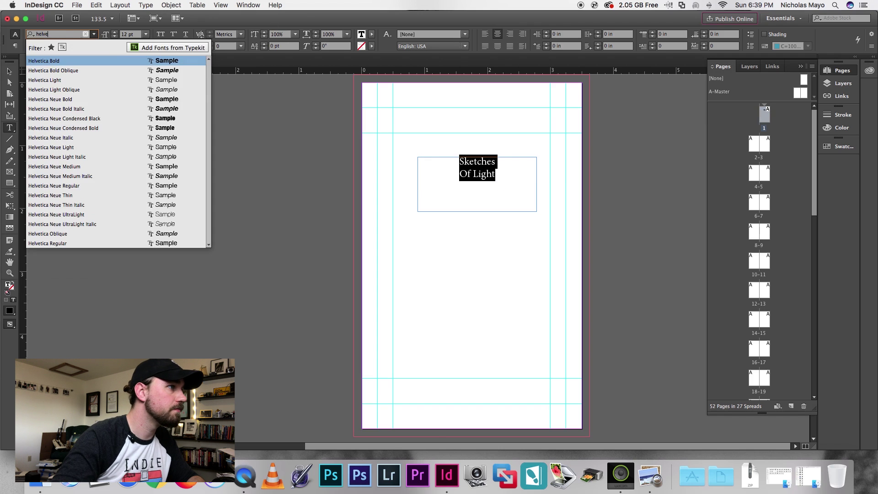
left_click(68, 100)
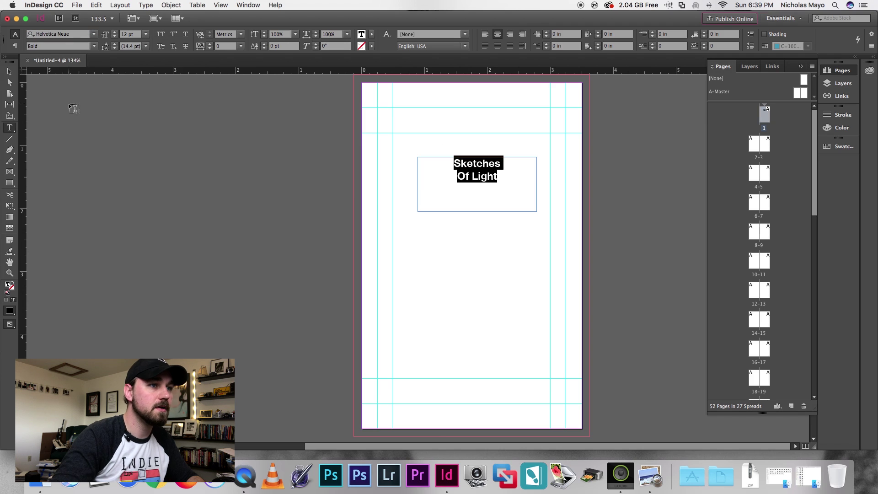
left_click(500, 176)
left_click_drag(498, 177, 465, 177)
key("super+a")
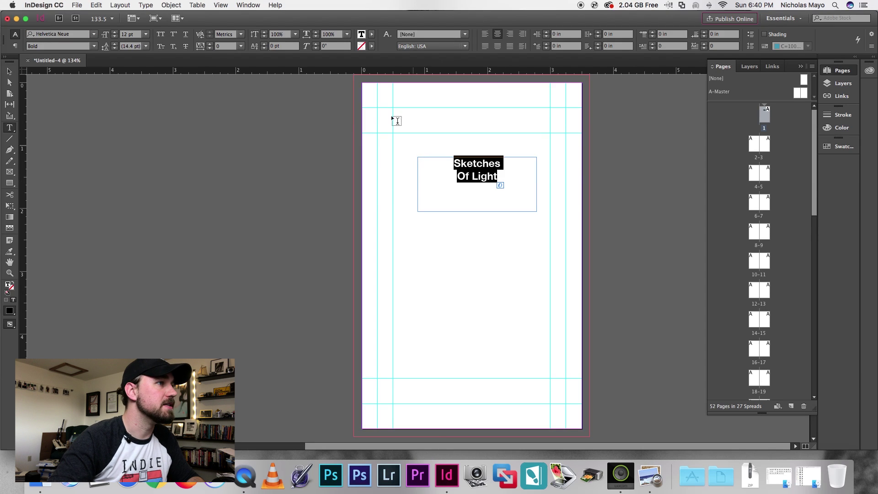
Make the title all caps with tracking 100 at 18 pt.
left_click(160, 35)
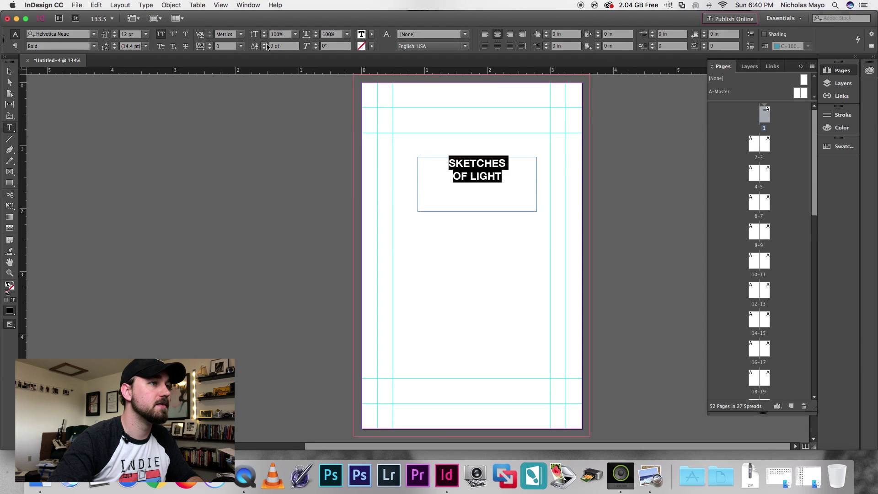
left_click(210, 44)
left_click(209, 43)
left_click(210, 44)
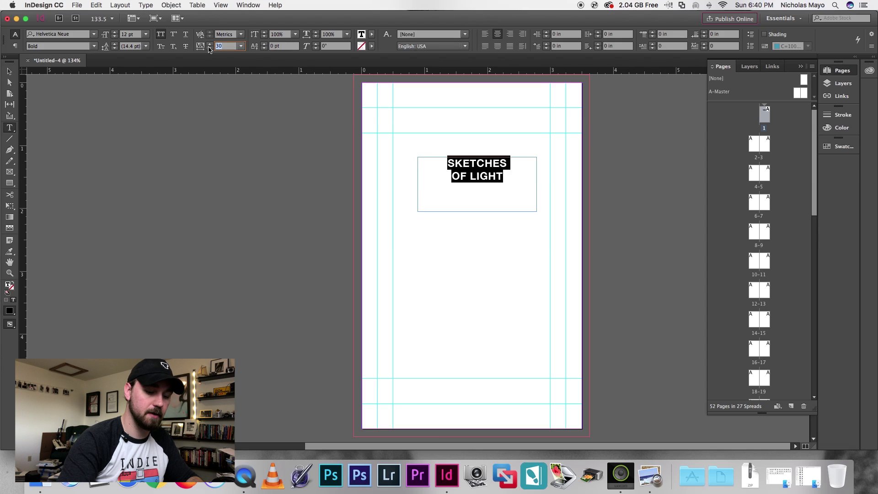
type("100")
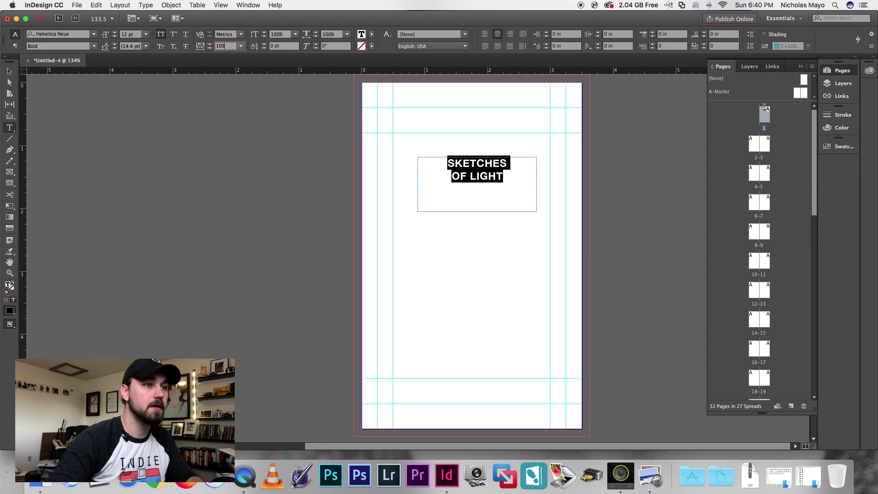
key("Return")
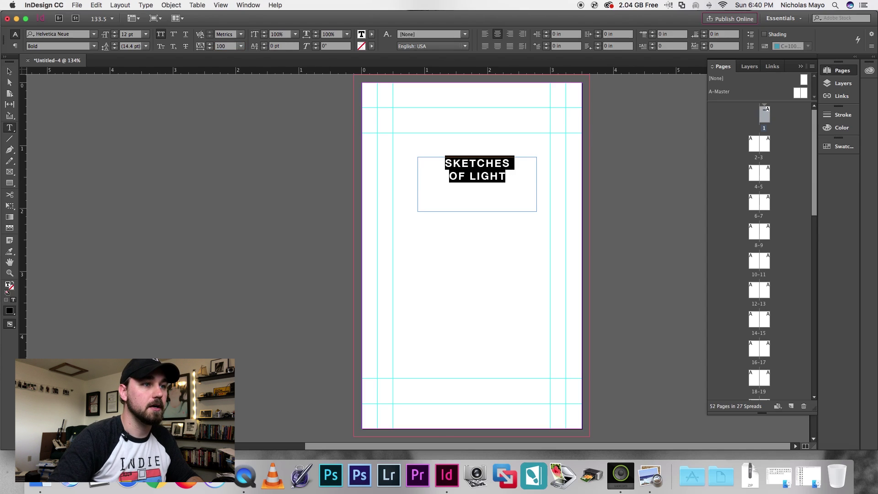
left_click(114, 32)
left_click(114, 33)
left_click(114, 33)
left_click(114, 32)
left_click(115, 33)
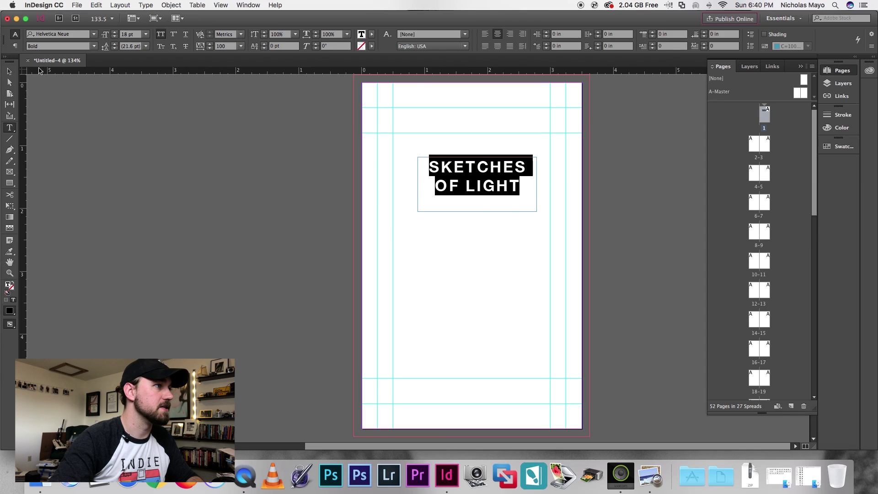
Nudge the title frame slightly upward on the page.
key("Escape")
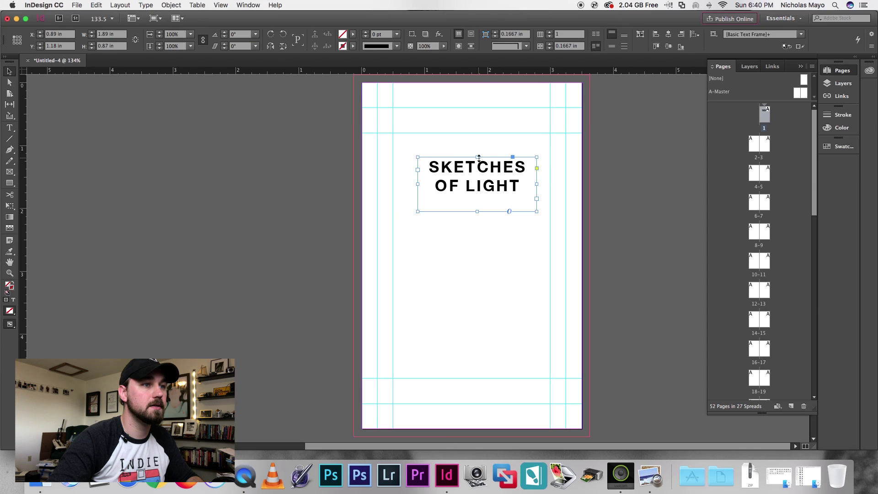
left_click_drag(479, 158, 474, 151)
double_click(474, 151)
left_click(10, 71)
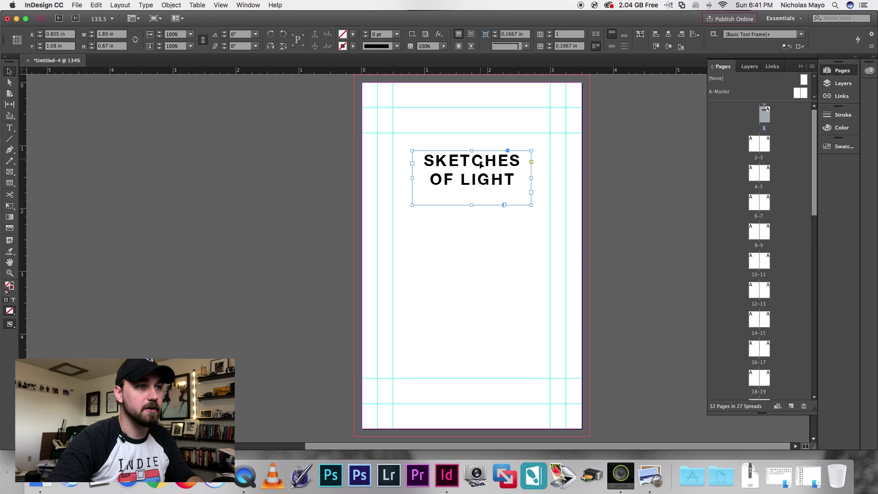
left_click(493, 144)
left_click(477, 164)
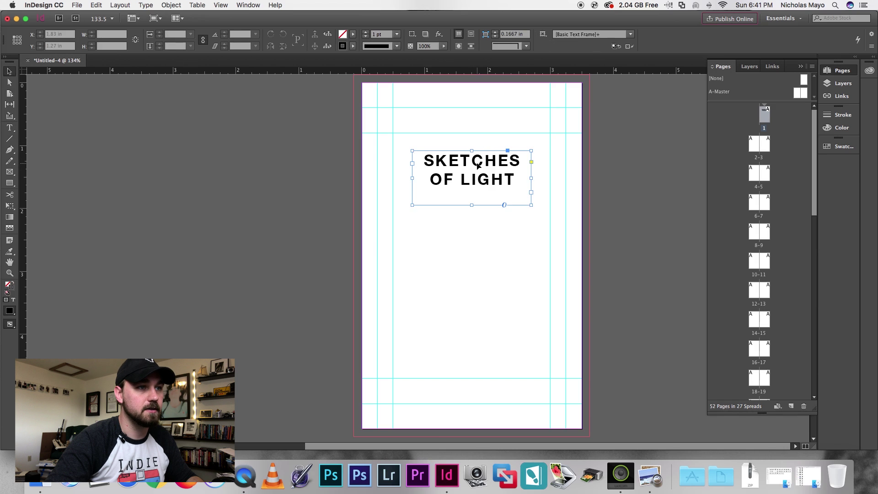
left_click_drag(483, 140, 473, 174)
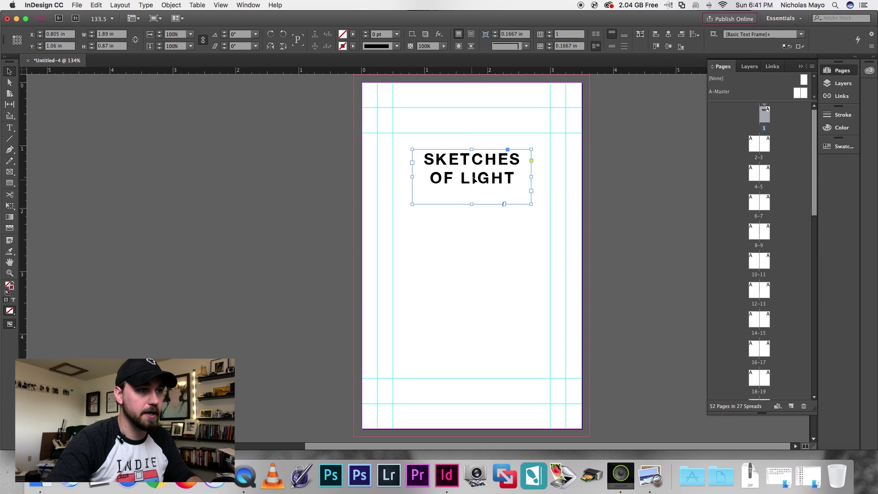
left_click_drag(474, 188, 475, 180)
Add a text frame near the page bottom with the author's name in Helvetica Neue Medium all caps.
left_click(10, 127)
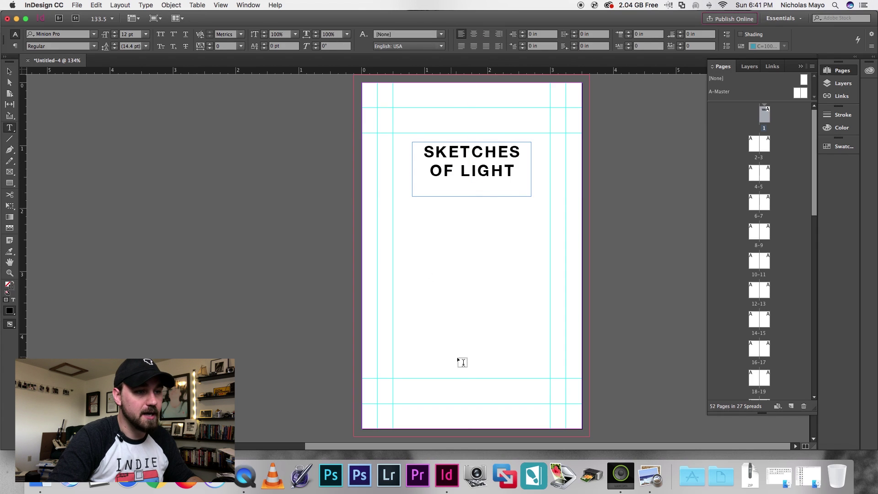
left_click_drag(450, 346, 550, 370)
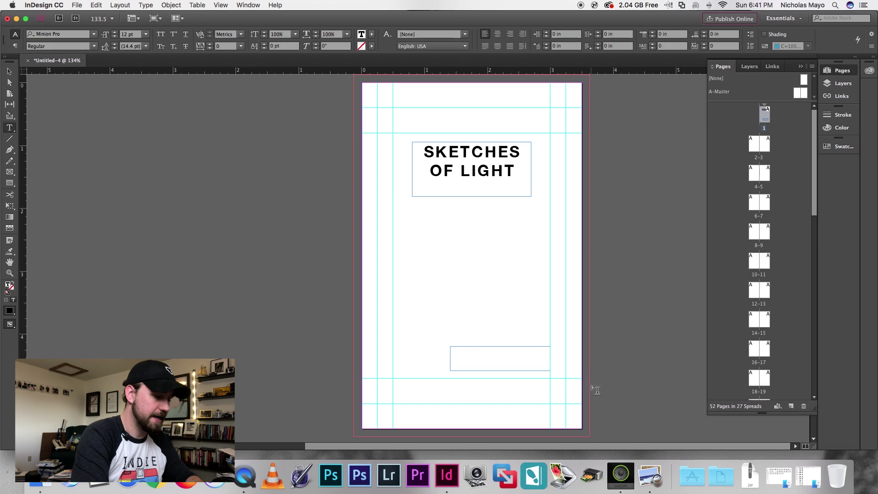
type("Nick May")
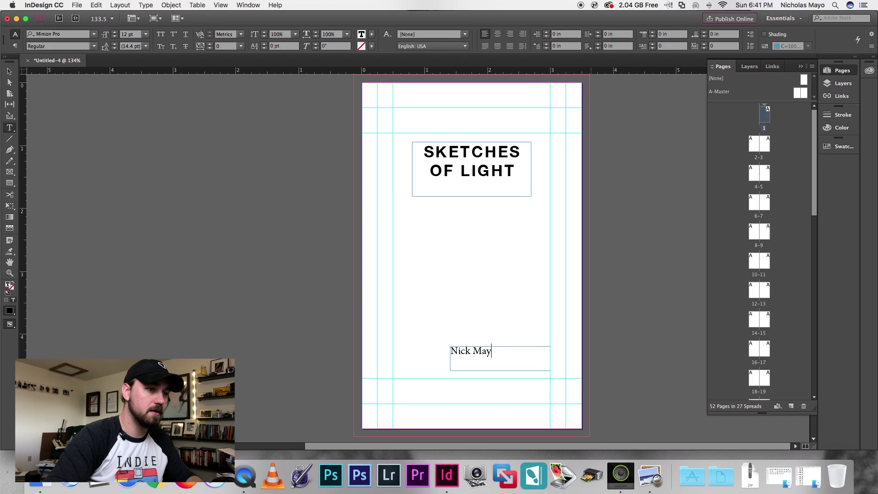
type("o")
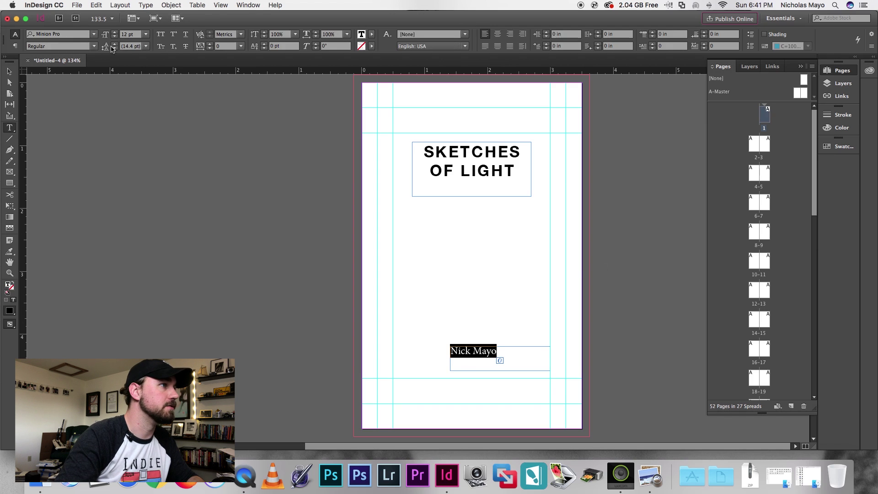
left_click(70, 35)
type("helve")
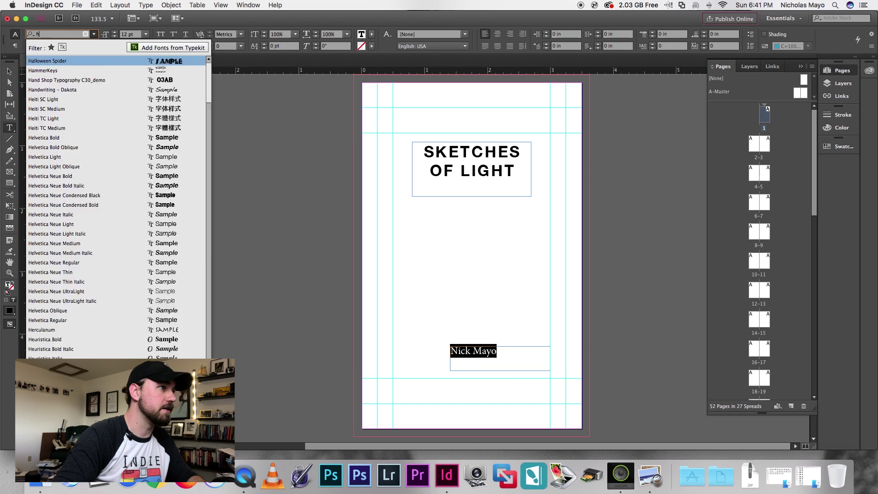
key("Down")
key("Down")
key("Down")
key("Down")
key("Down")
key("Down")
key("Down")
key("Down")
key("Down")
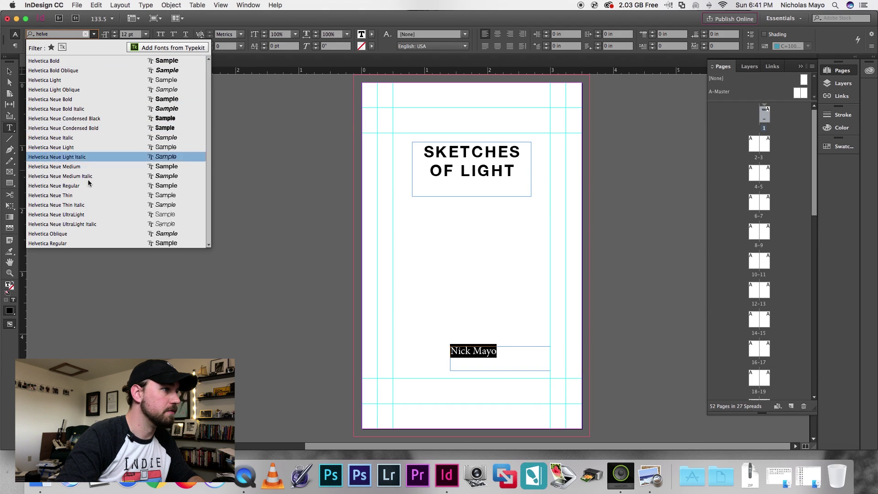
left_click(76, 169)
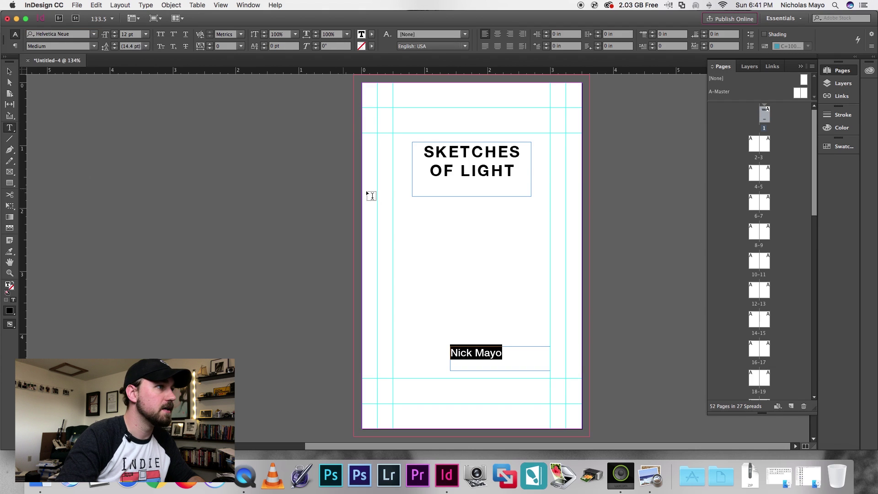
left_click(161, 35)
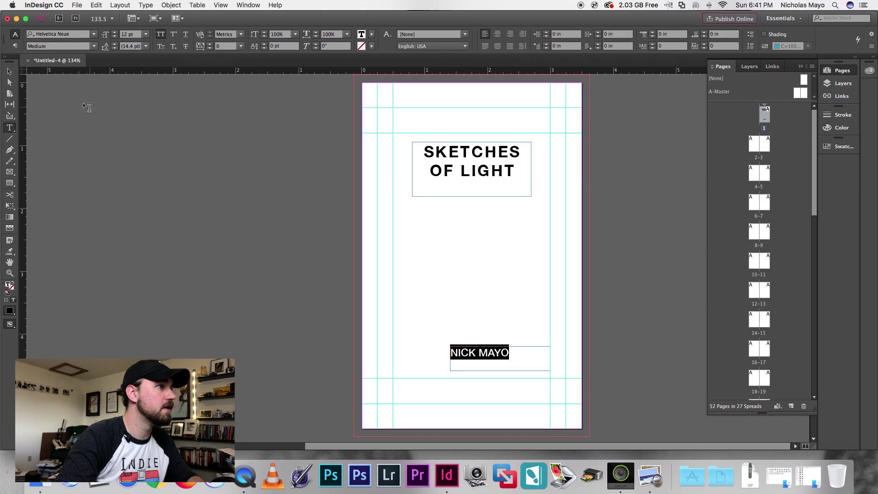
Center the name within its frame and align the frame to the page's center.
left_click(10, 72)
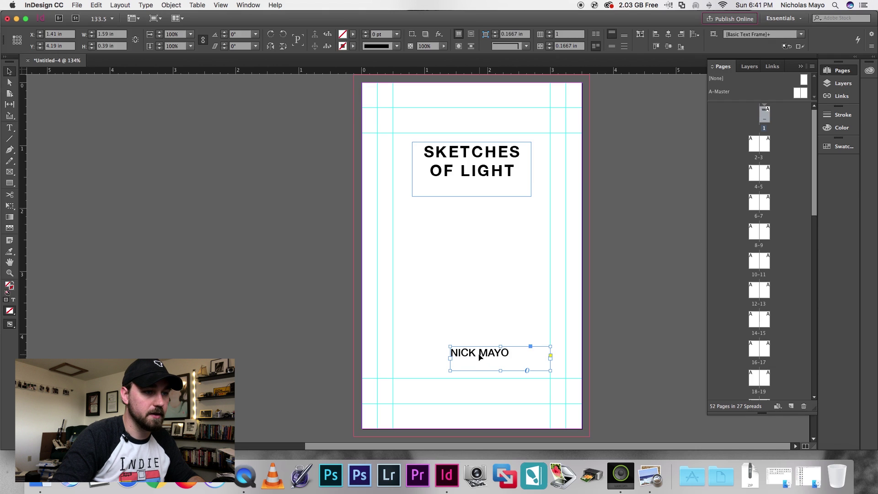
mouse_move(479, 357)
left_mouse_down()
mouse_move(474, 365)
mouse_move(485, 365)
left_mouse_up()
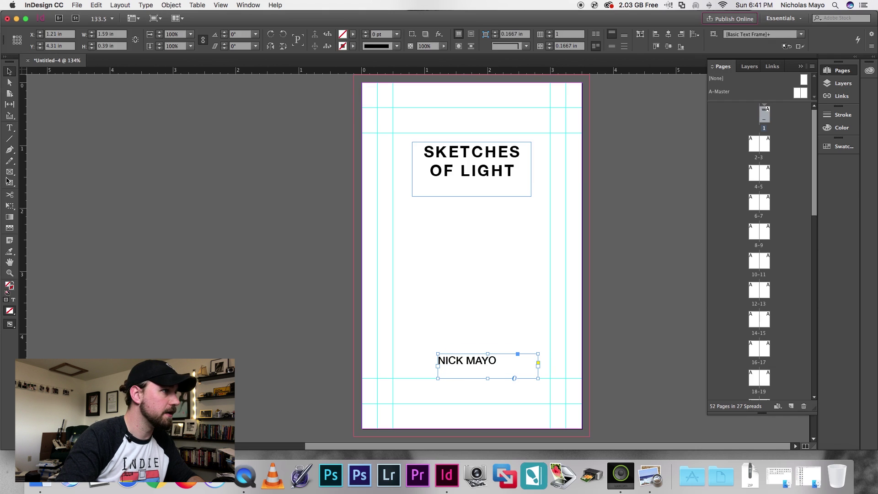
double_click(499, 361)
left_click(497, 34)
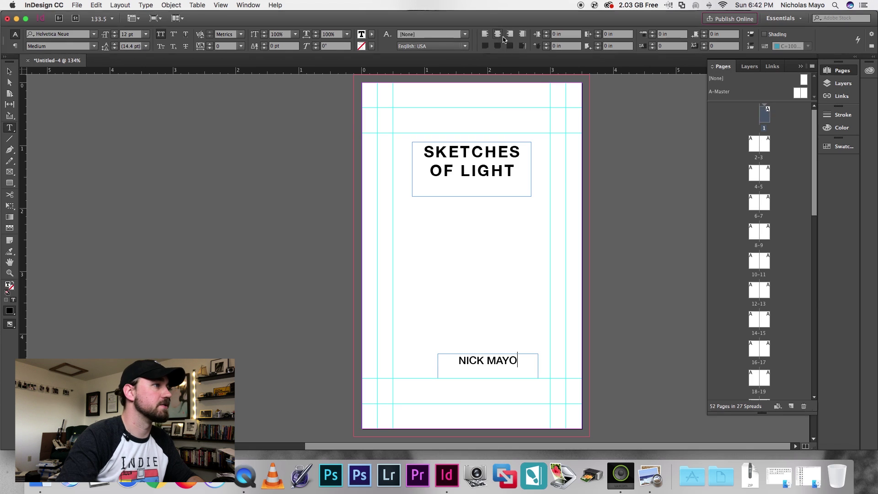
left_click(9, 72)
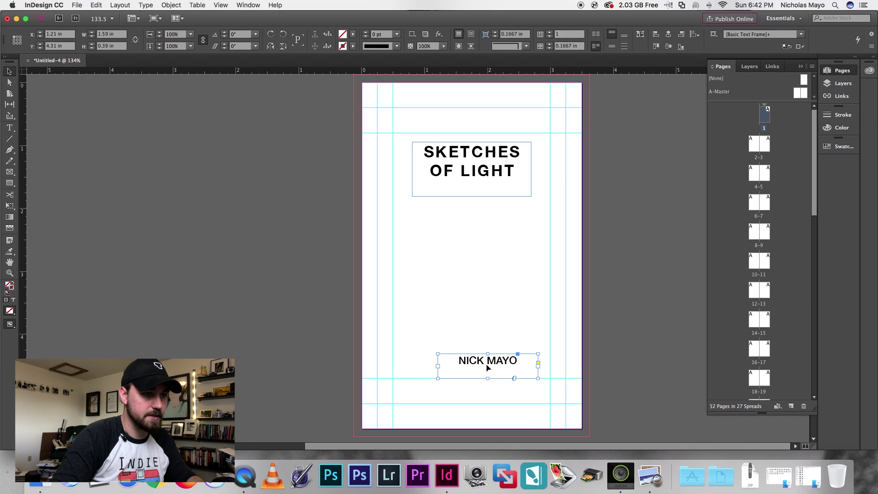
left_click_drag(487, 366, 471, 366)
left_click(492, 340)
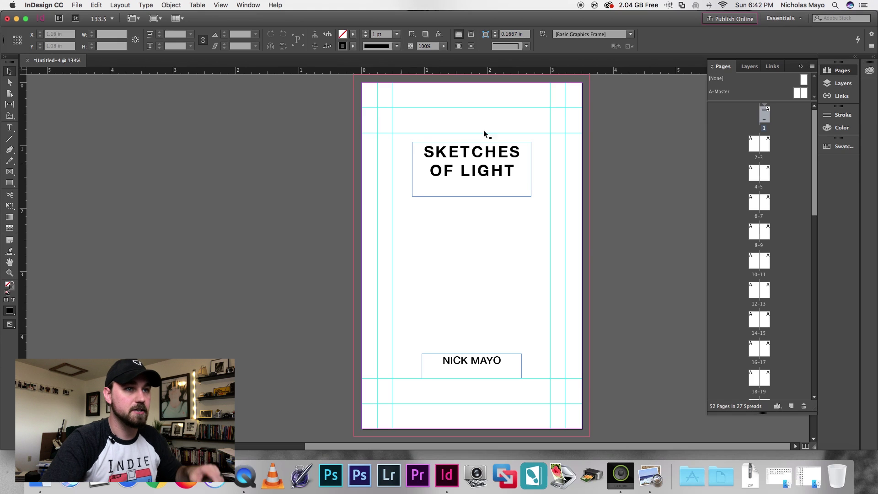
Copy the title and author frames from page 1 and paste them centered on page 3.
left_click_drag(604, 79, 507, 137)
key("super+a")
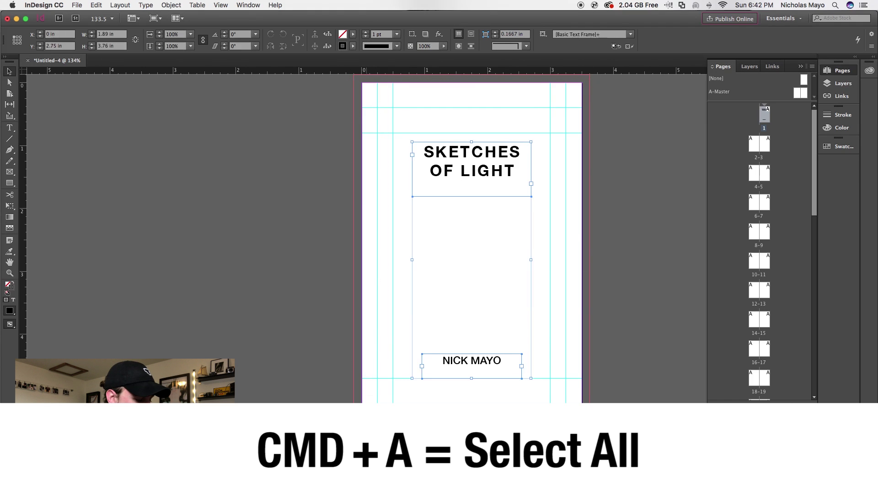
key("super+c")
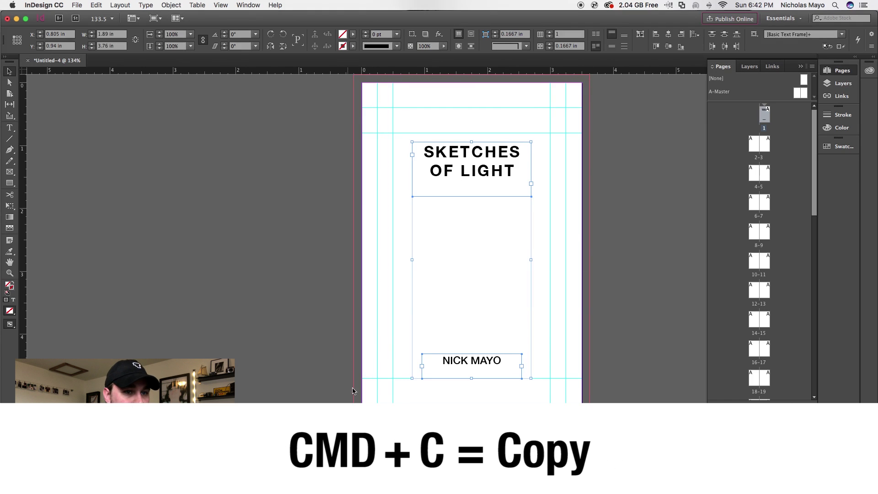
double_click(766, 145)
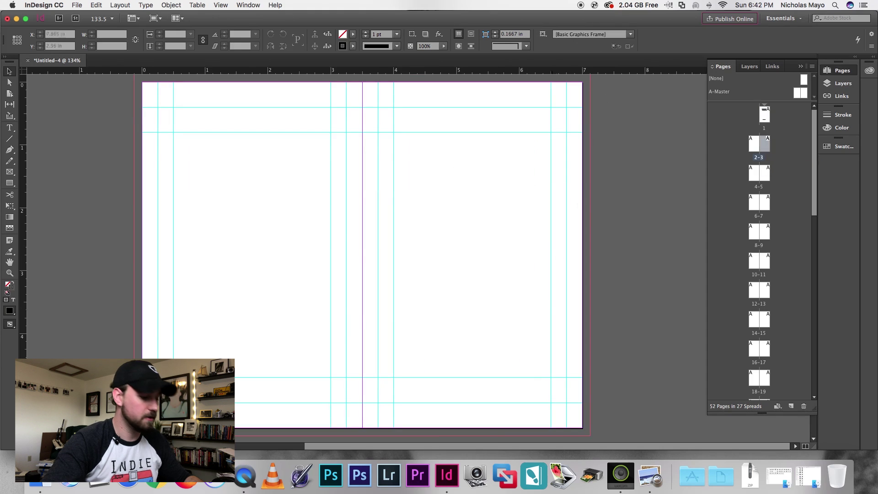
key("super+v")
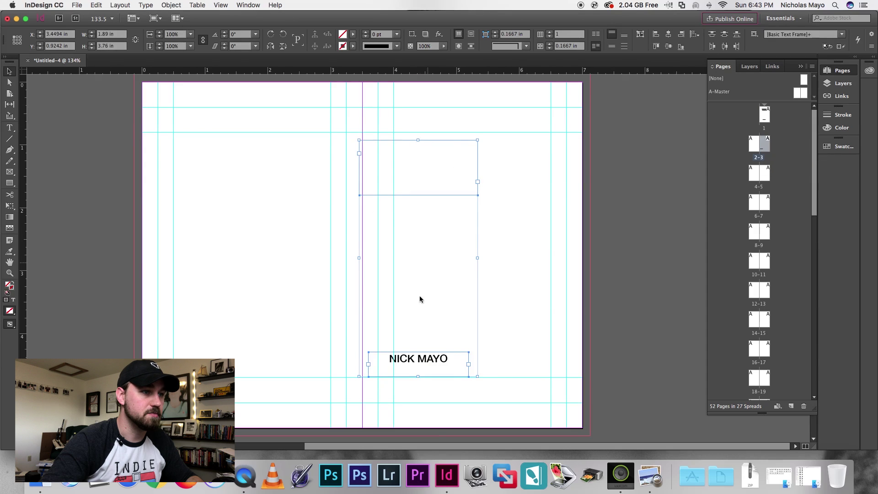
left_click_drag(413, 169, 485, 166)
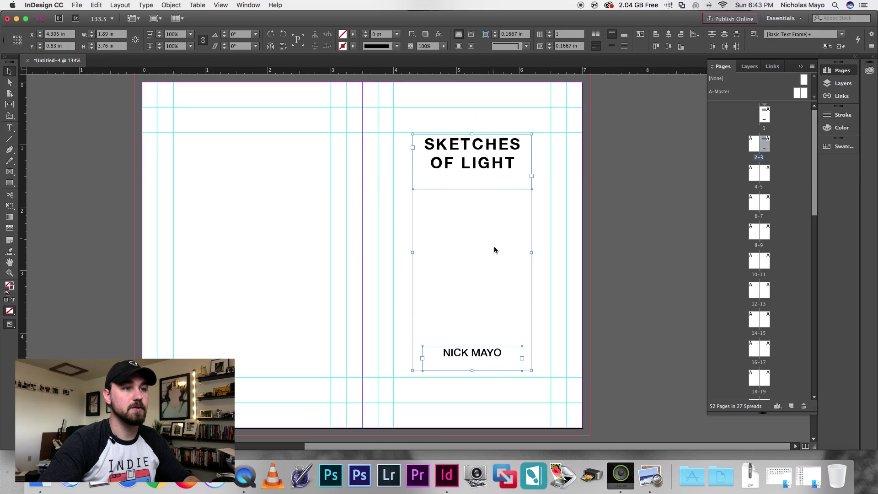
left_click_drag(471, 161, 474, 173)
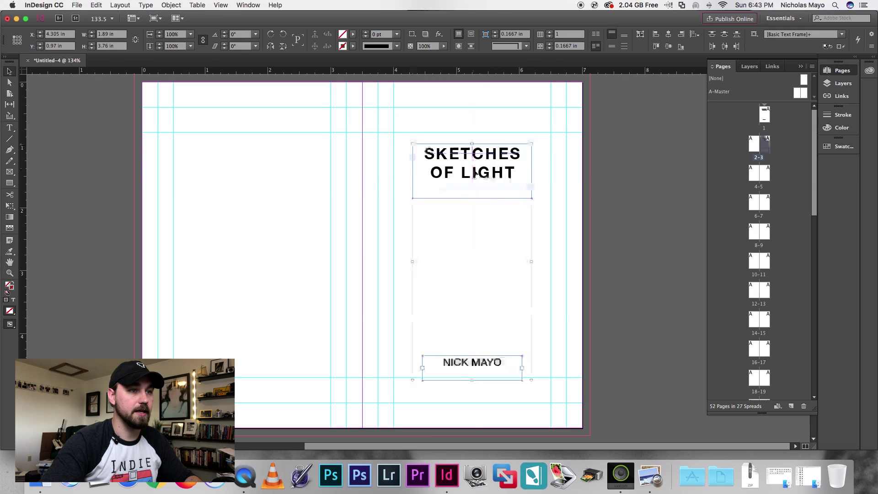
left_click(608, 190)
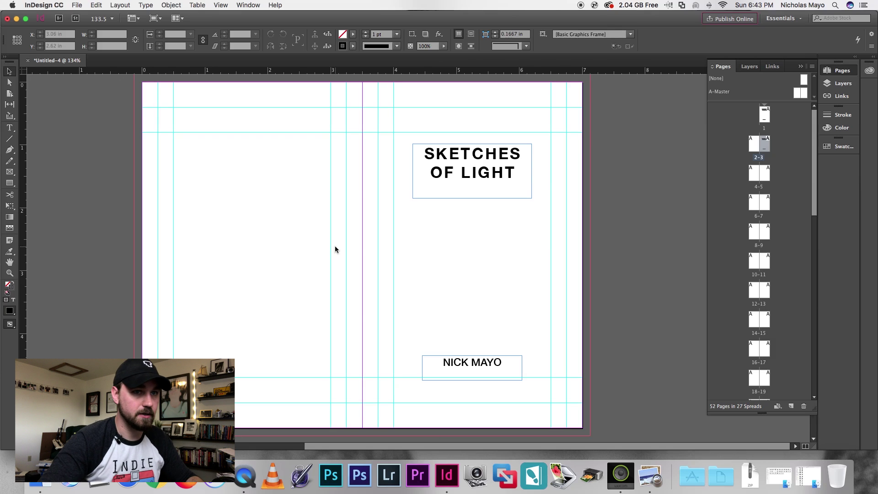
left_click(754, 174)
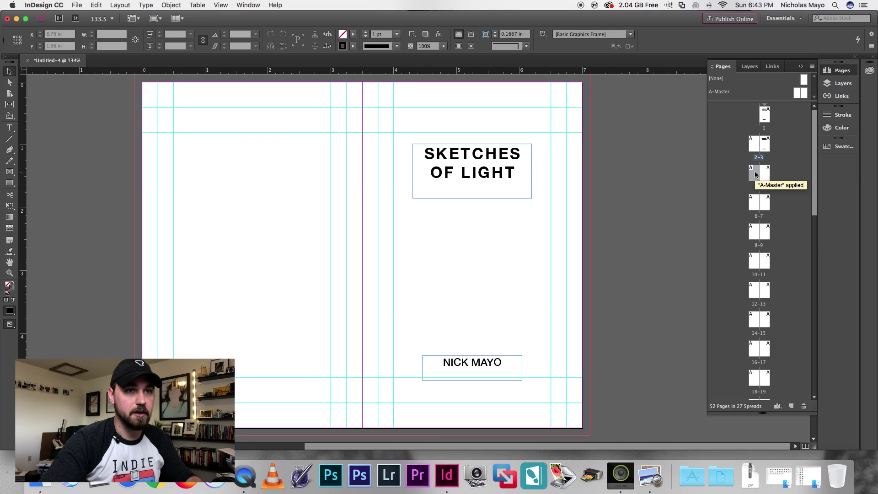
On spread 4-5, draw an empty rectangle image frame within page 4's guides.
double_click(754, 177)
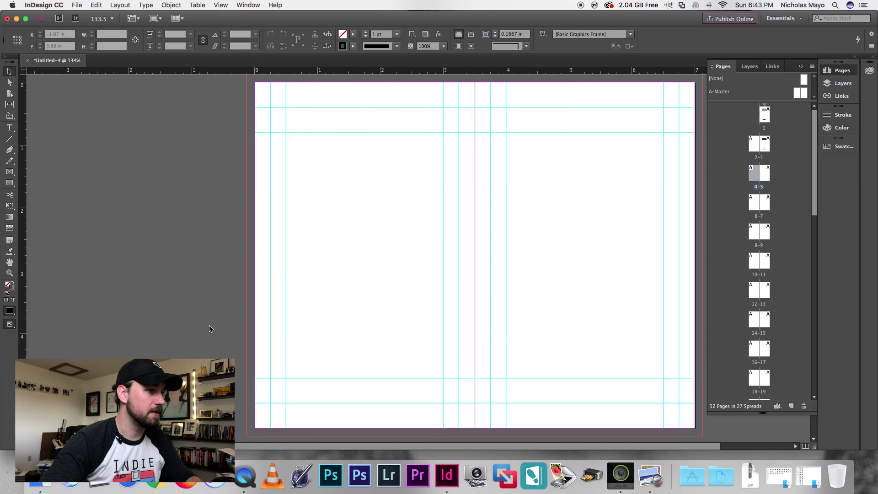
scroll(182, 344, "right", 4)
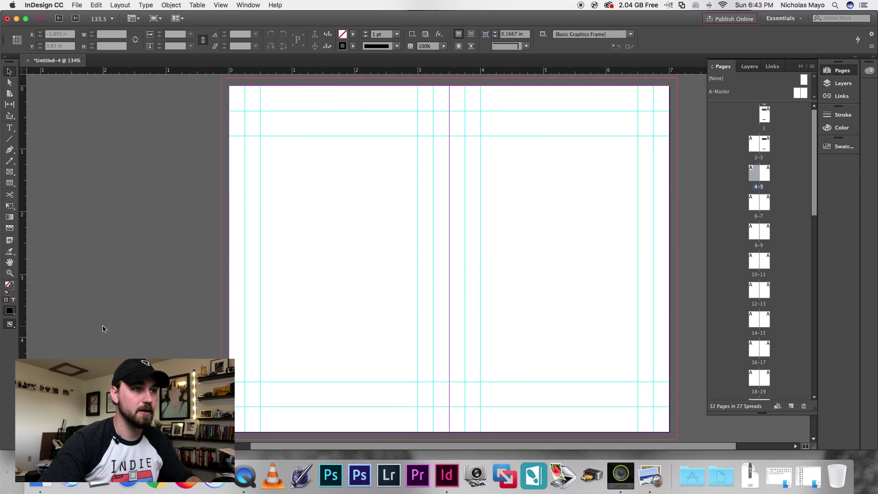
scroll(290, 311, "right", 3)
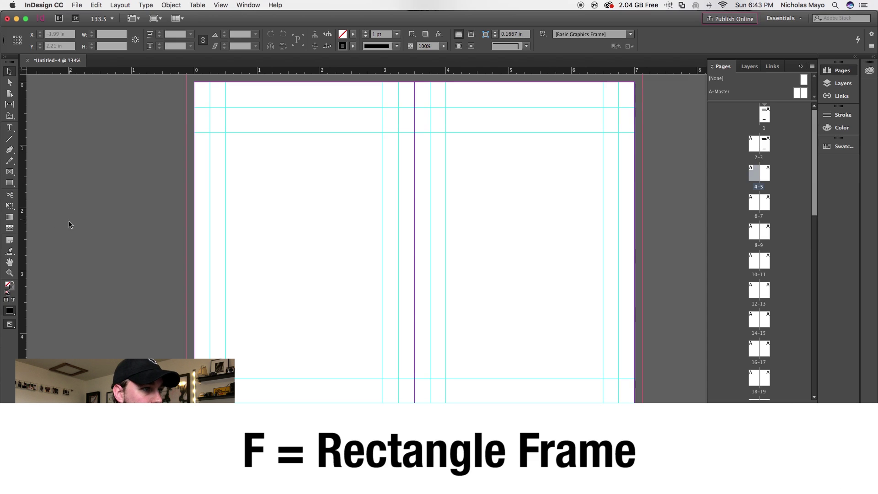
key("f")
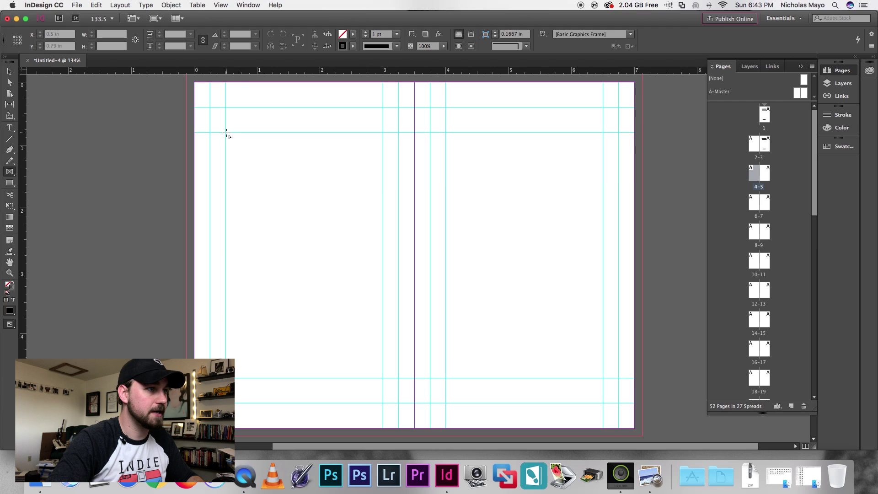
left_click_drag(227, 133, 384, 378)
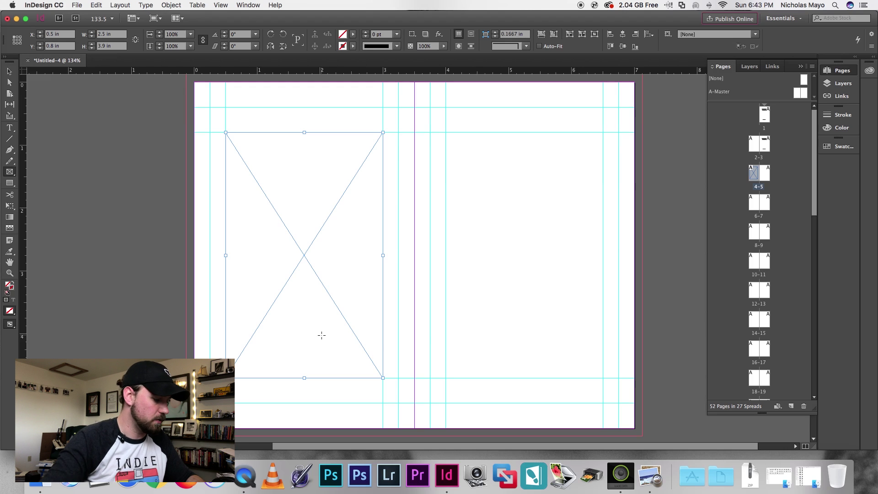
key("ctrl+Up")
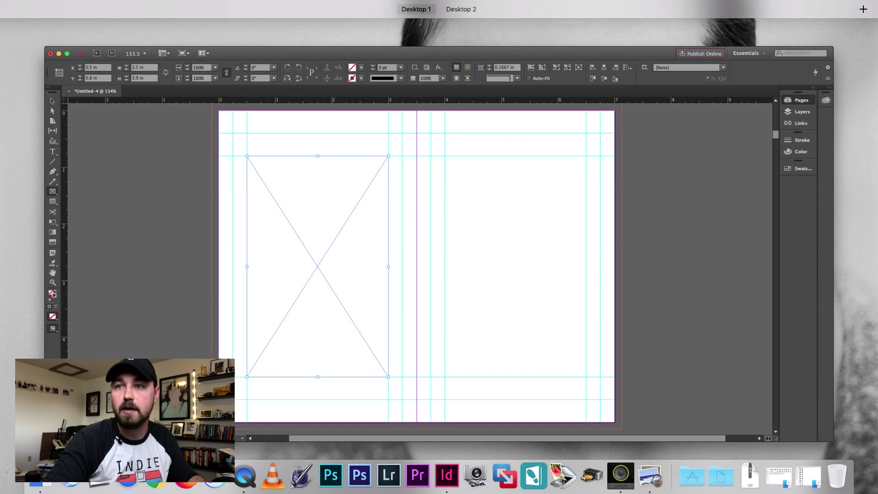
Drag Image 1.JPG from the Images For Layout folder into page 4's empty frame.
key("ctrl+Up")
key("super+Tab")
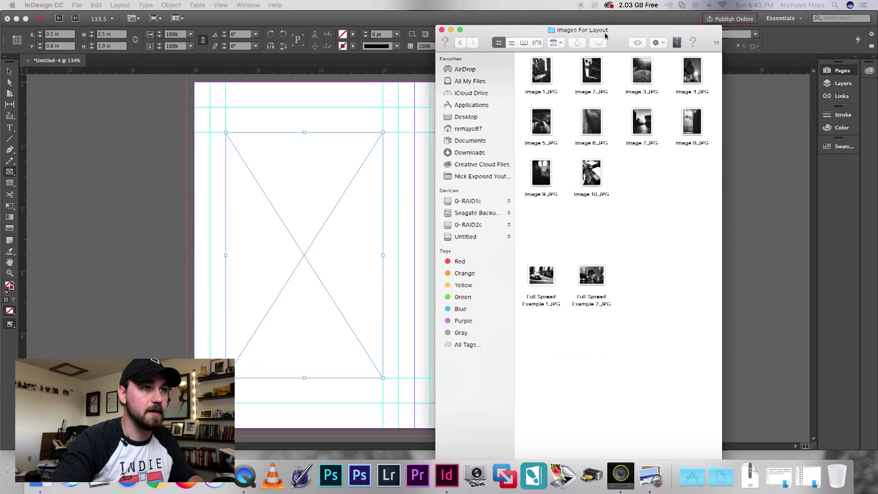
left_click_drag(548, 72, 317, 274)
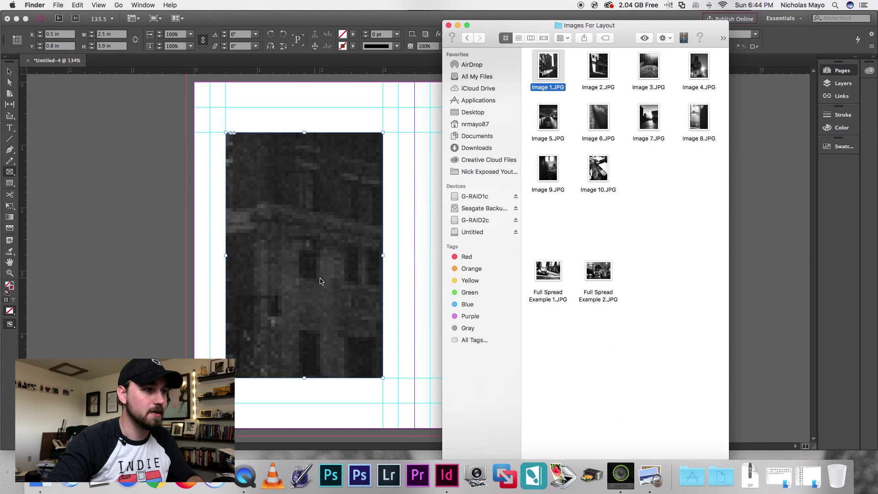
left_click(459, 25)
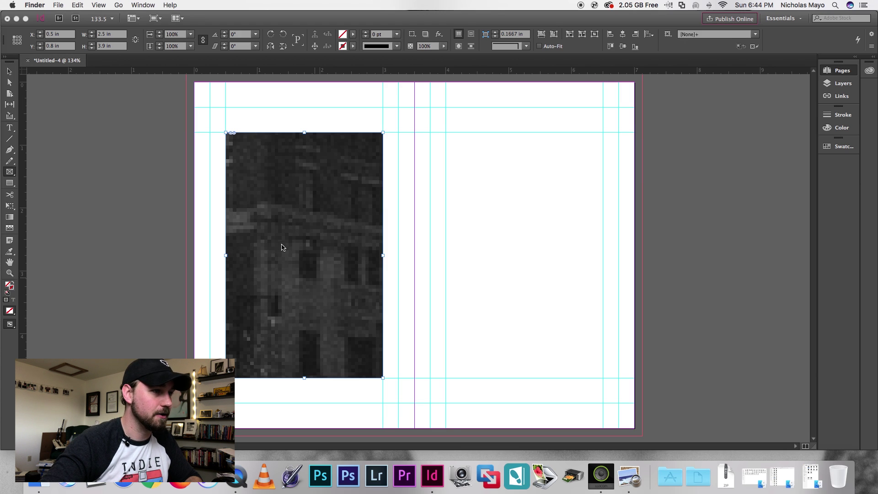
Apply Fitting > Fill Frame Proportionally to the street photo on page 4.
right_click(302, 185)
mouse_move(348, 317)
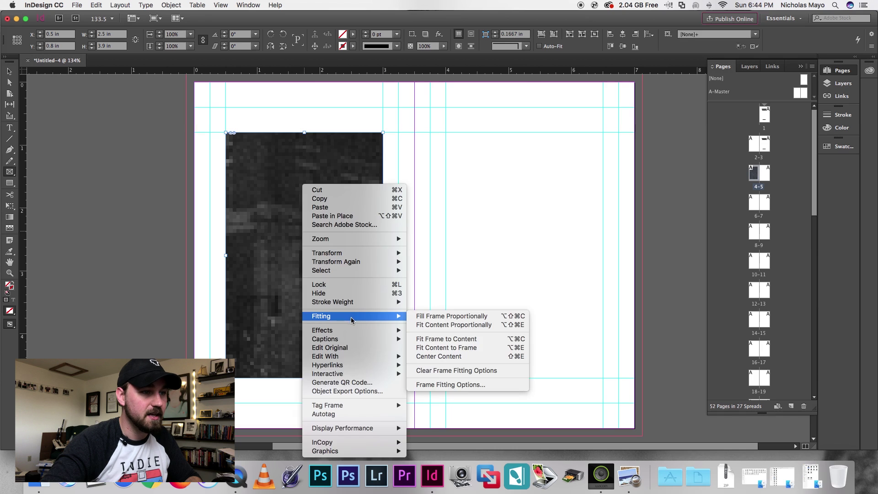
left_click(443, 318)
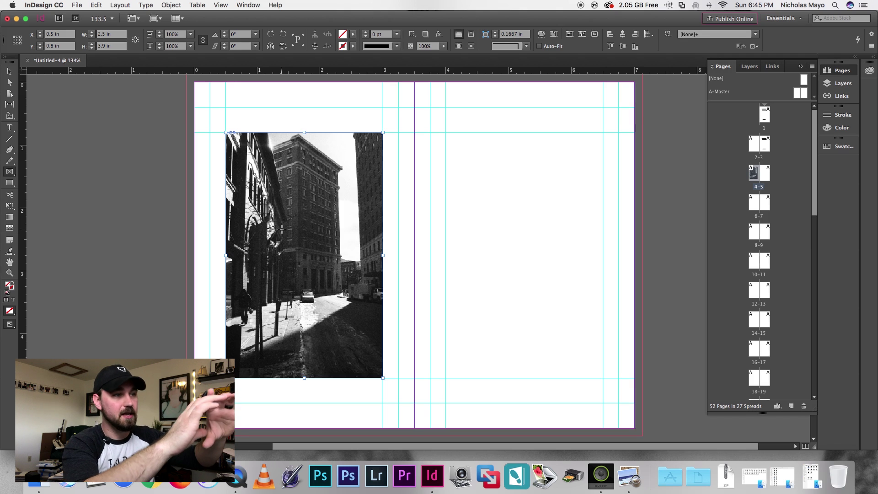
key("v")
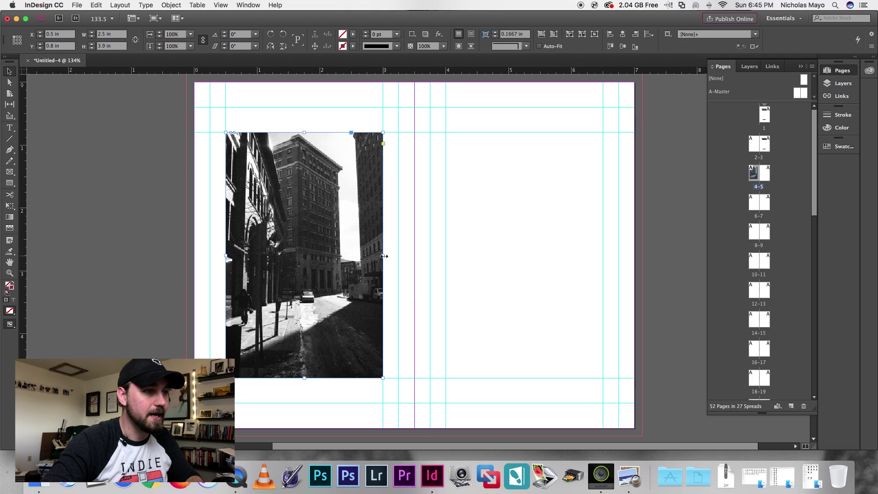
Enlarge page 4's photo frame to 3 × 4.7 in at 0.25, 0.4 in and refill it proportionally.
mouse_move(383, 255)
left_mouse_down()
mouse_move(398, 255)
mouse_move(383, 255)
left_mouse_up()
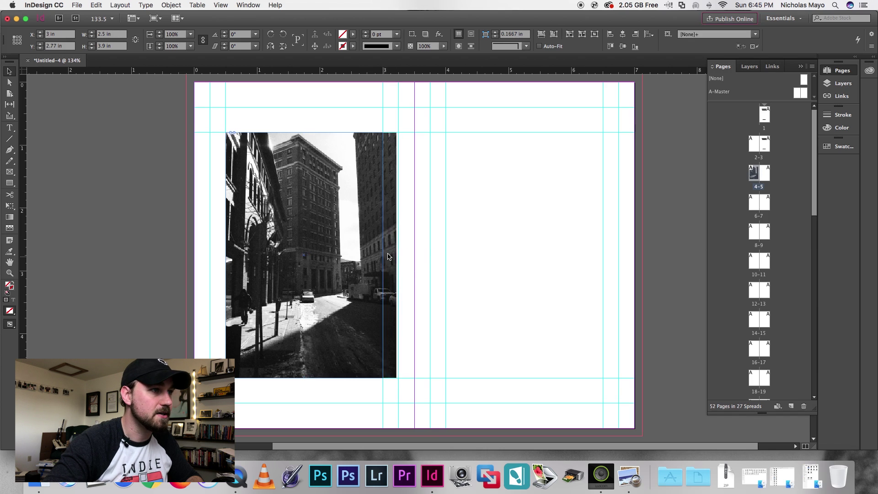
left_click_drag(304, 132, 304, 107)
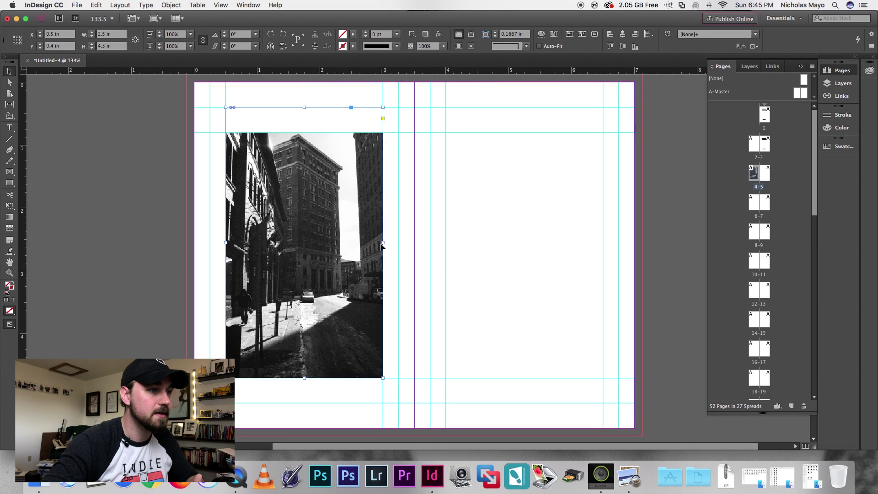
left_click_drag(383, 245, 398, 242)
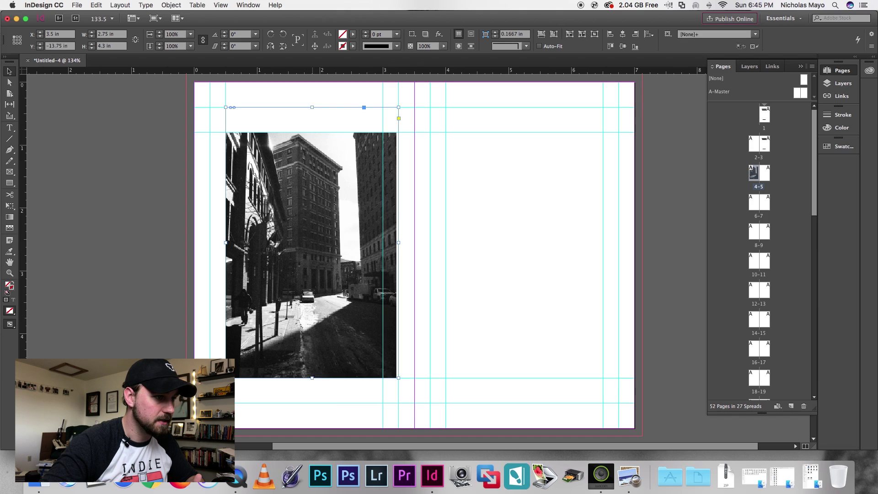
left_click_drag(312, 378, 309, 402)
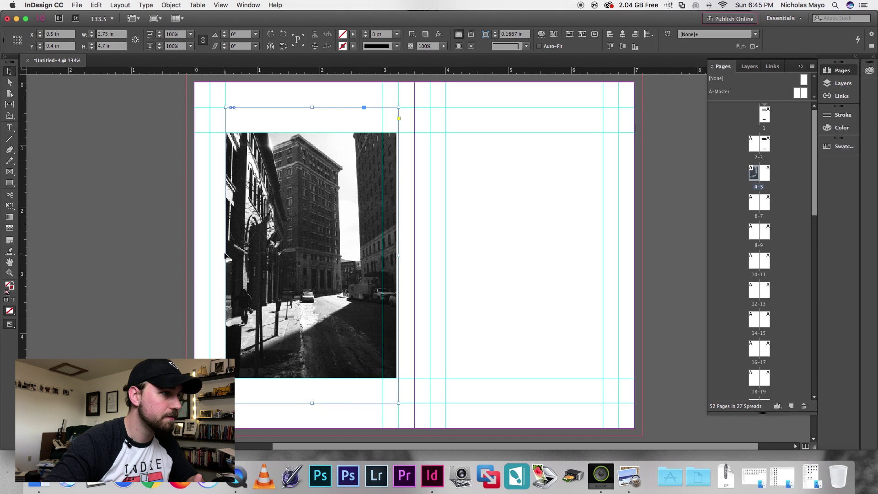
left_click_drag(225, 255, 210, 255)
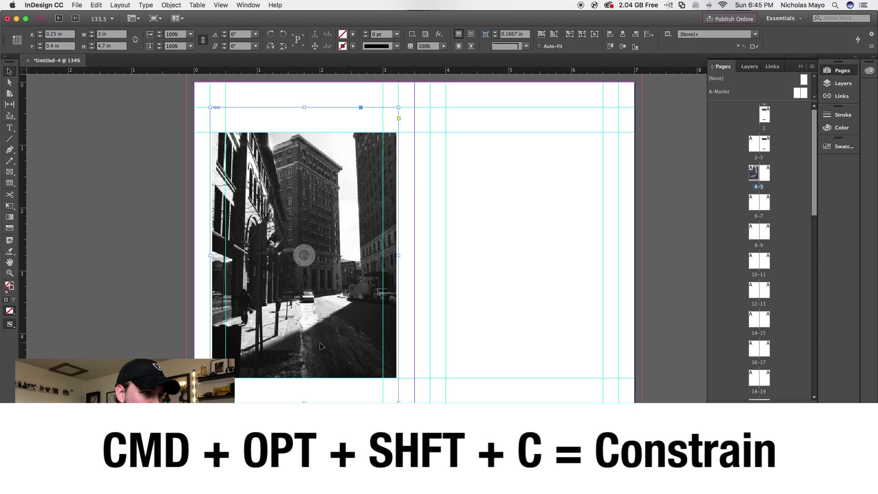
key("super+alt+shift+c")
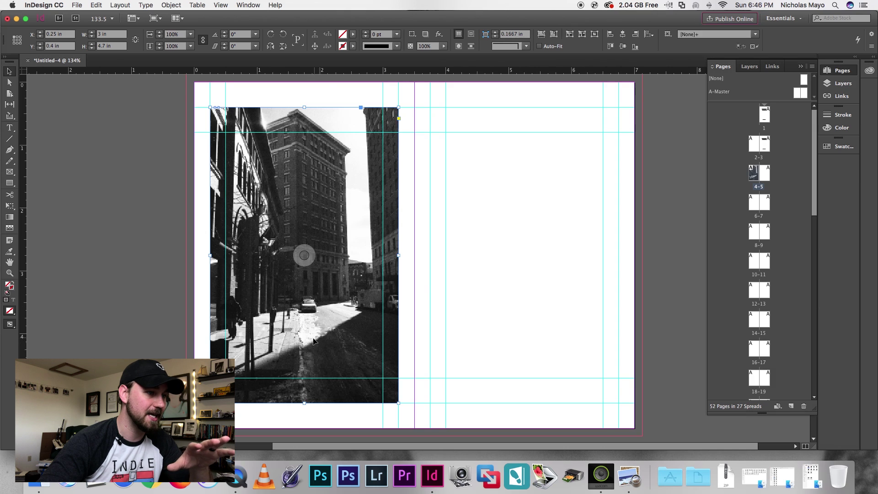
Set the left photo's display performance to Typical Display after trying High Quality and Fast.
right_click(300, 349)
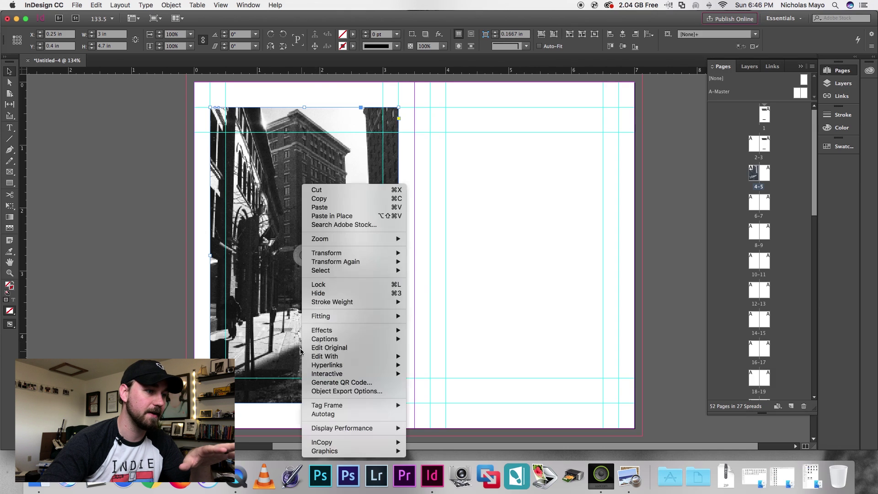
mouse_move(344, 428)
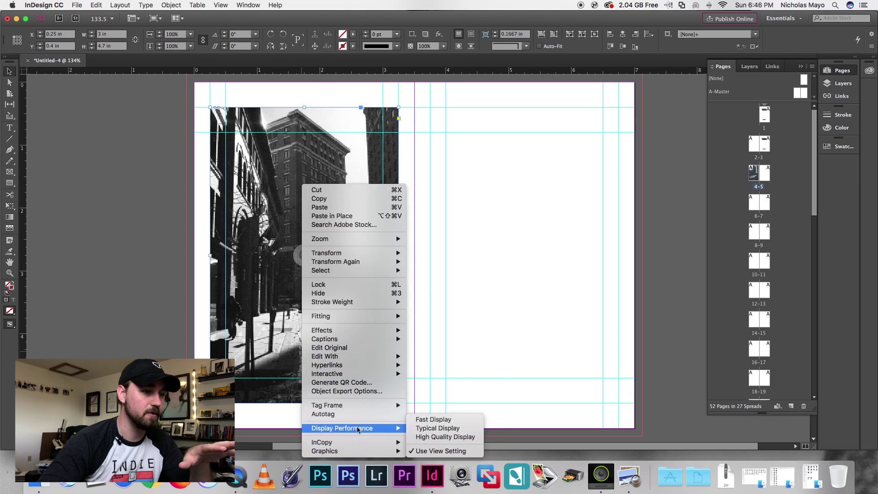
left_click(423, 437)
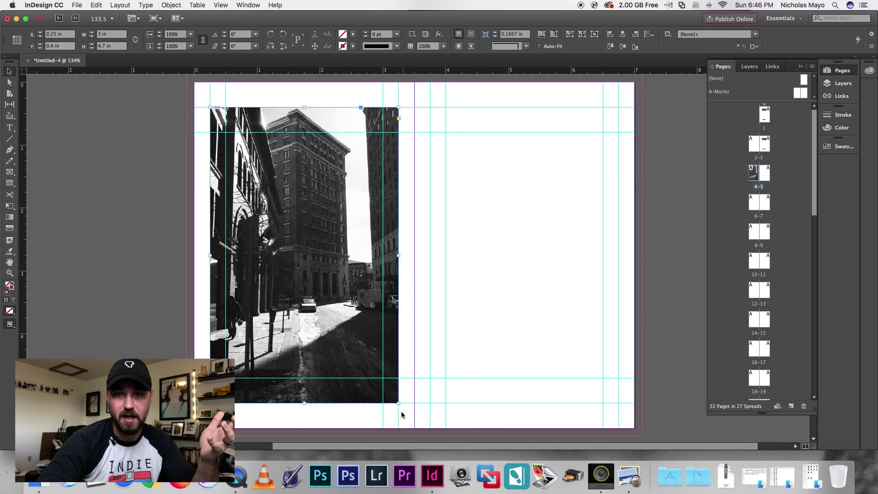
right_click(307, 343)
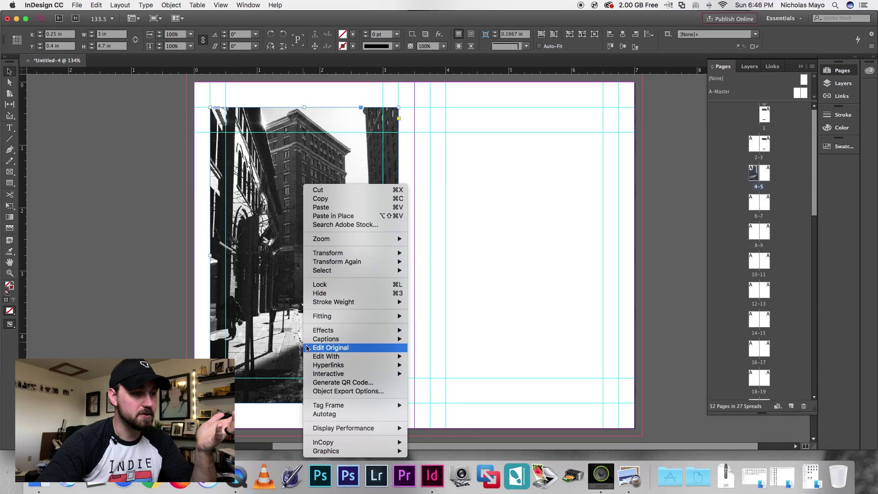
mouse_move(354, 430)
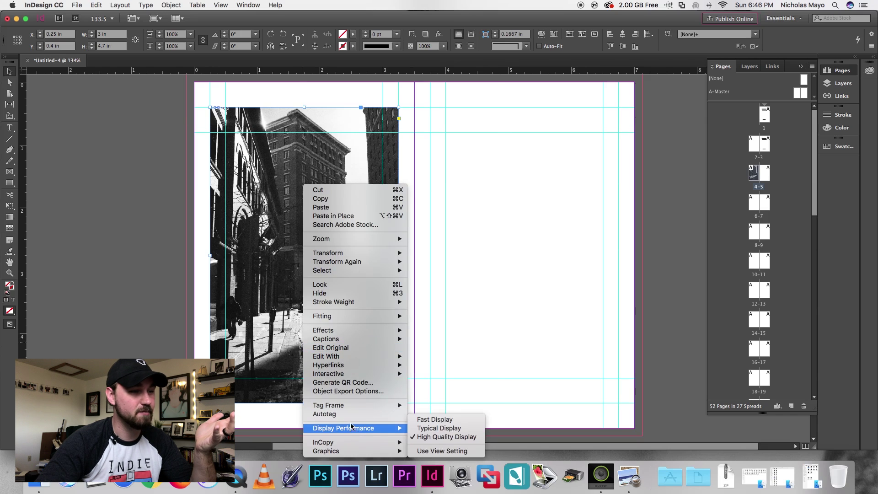
left_click(421, 421)
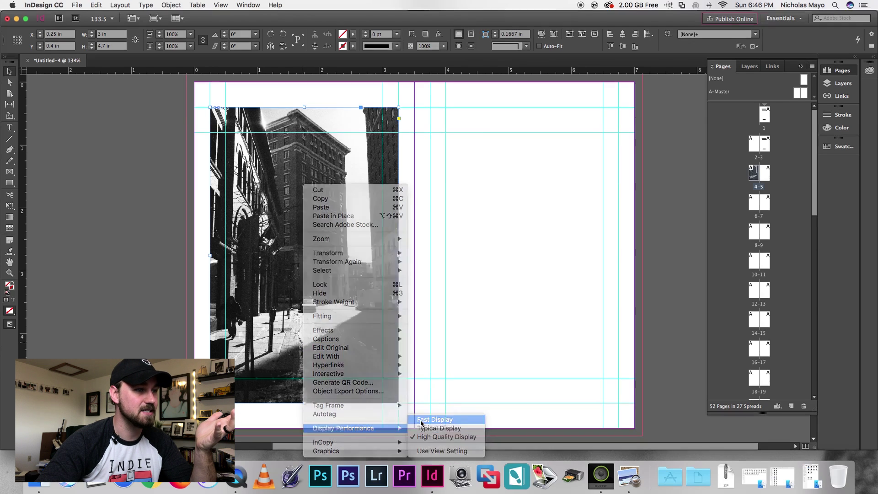
right_click(329, 353)
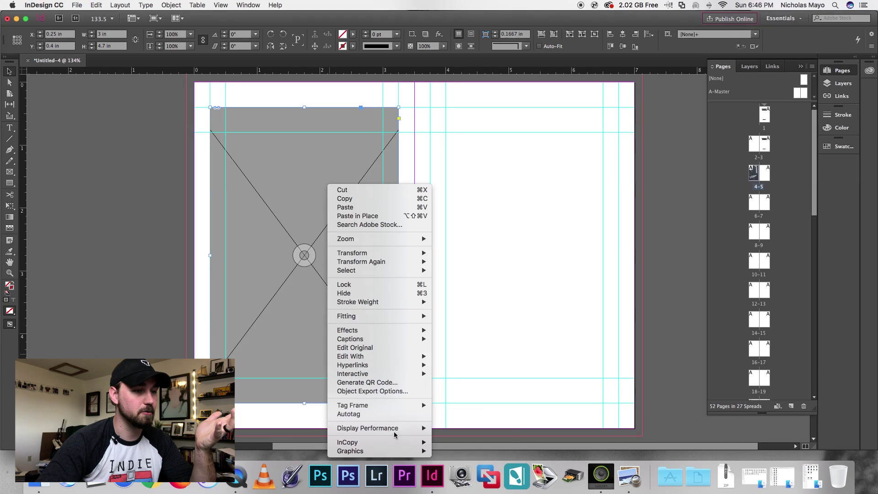
mouse_move(396, 432)
left_click(446, 430)
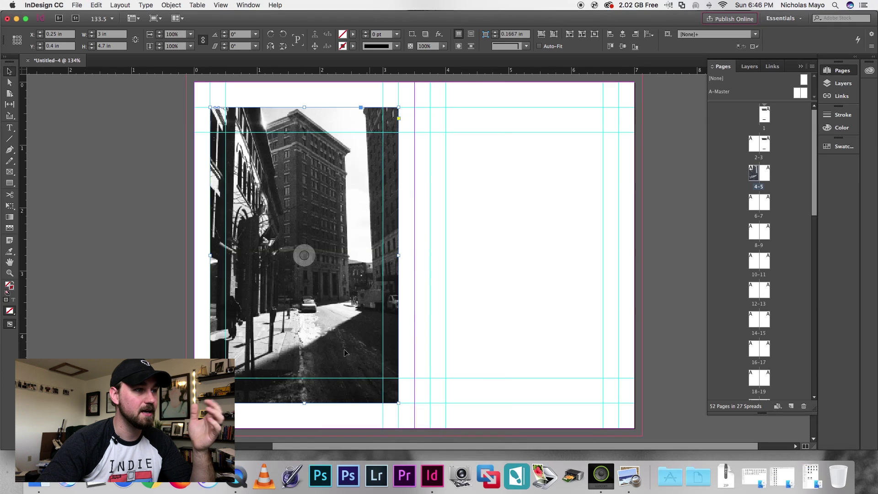
left_click(479, 300)
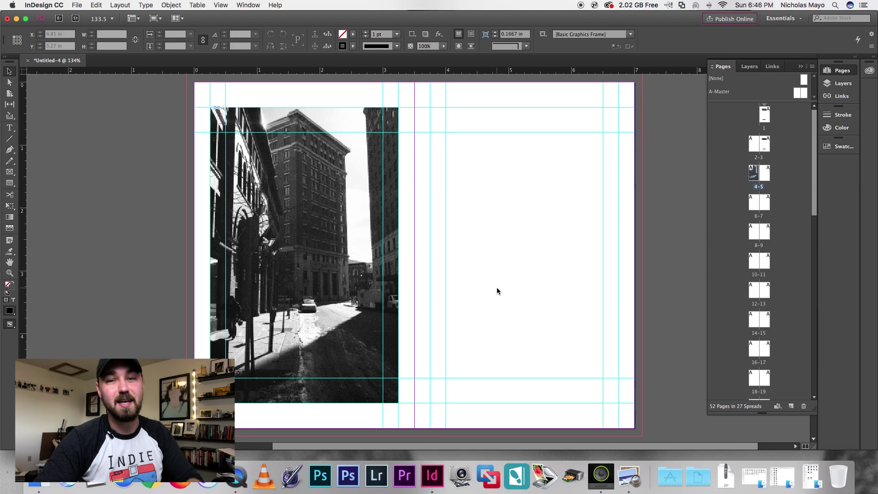
Draw an empty 2.5 × 3.9 in rectangle frame inside page 5's guides.
key("F12")
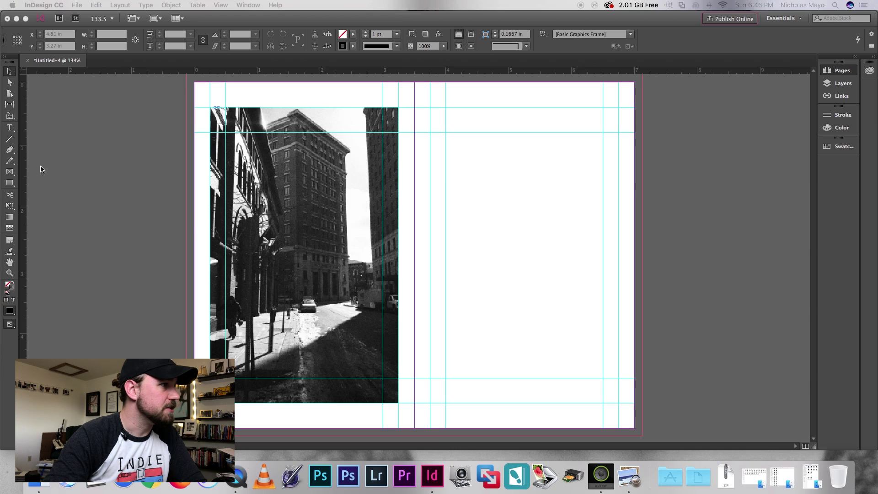
key("F12")
left_click(9, 173)
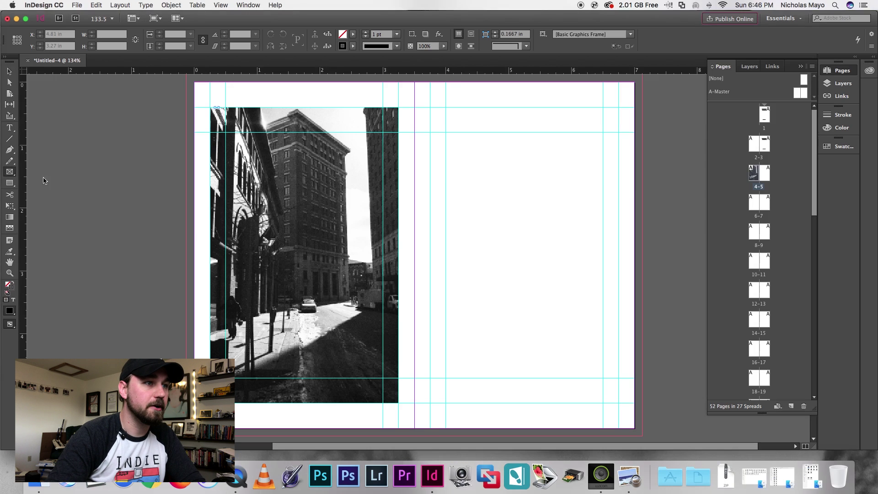
left_click_drag(445, 132, 603, 378)
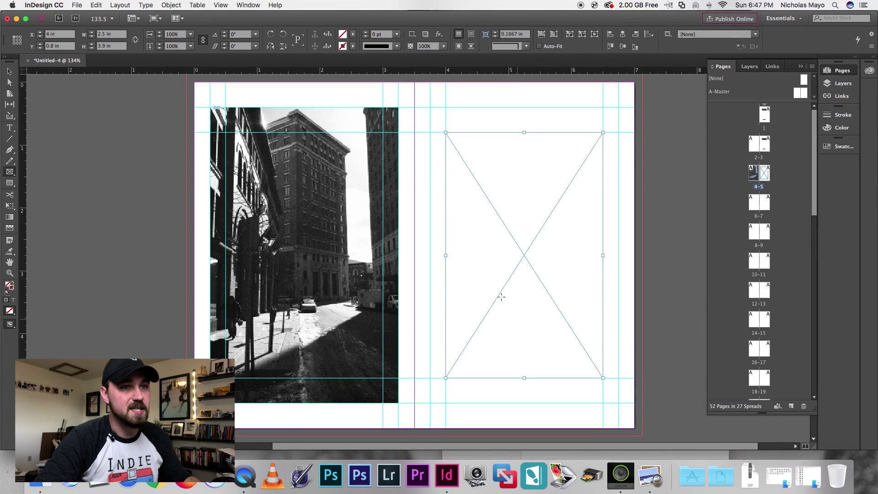
Place Image 2.JPG into the page 5 frame and fill the frame proportionally.
key("ctrl+Up")
left_click(715, 163)
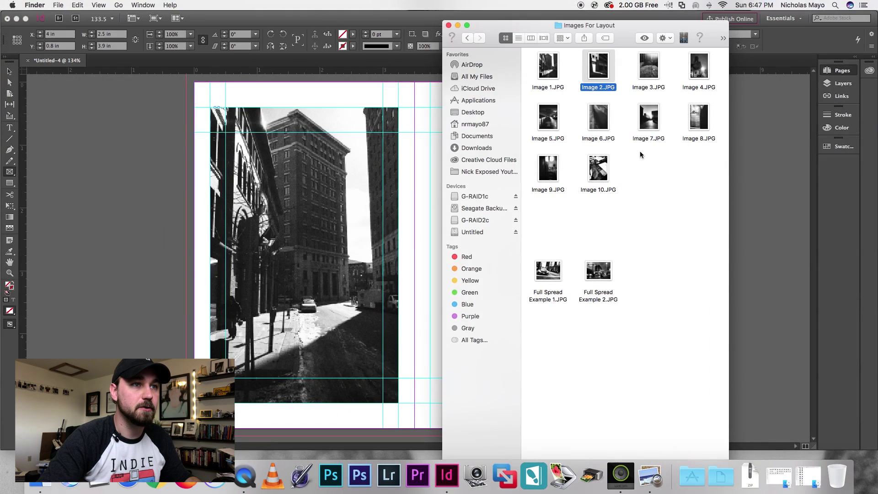
left_click_drag(603, 65, 509, 300)
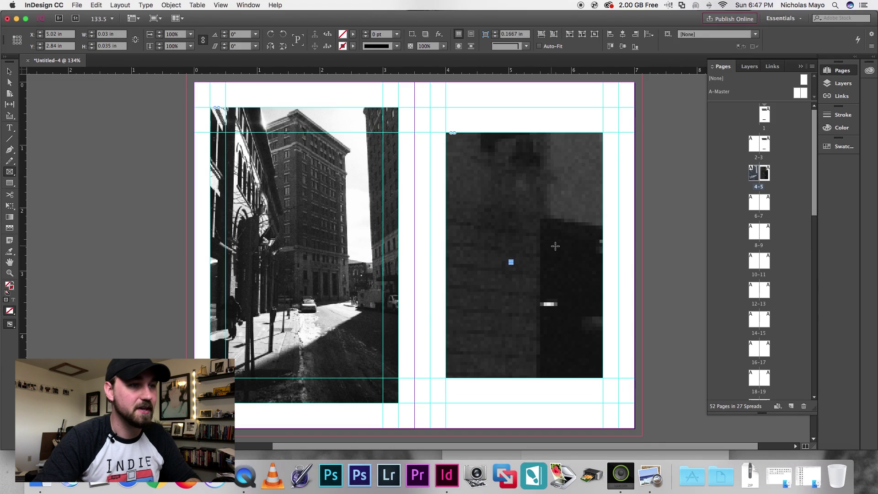
left_click(522, 256)
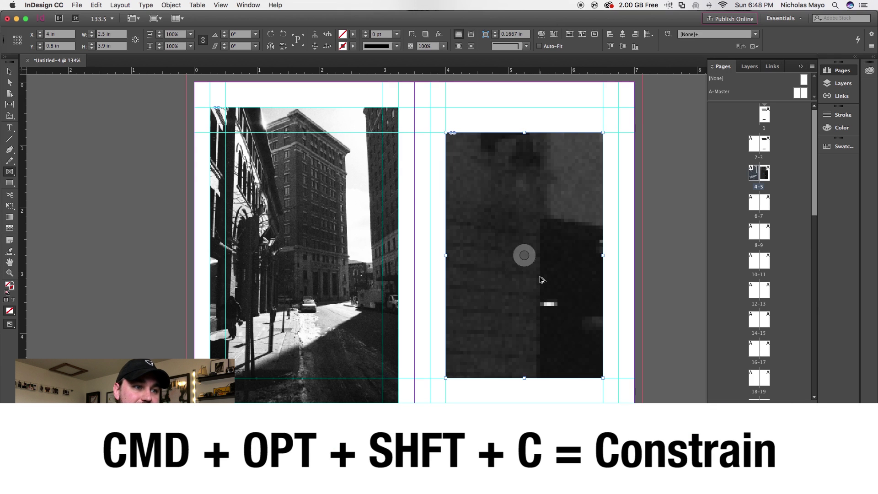
key("super+alt+shift+c")
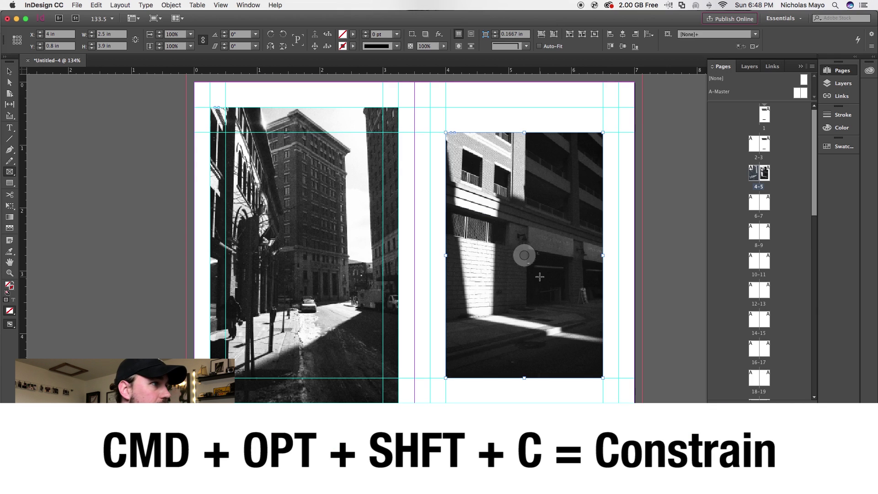
key("v")
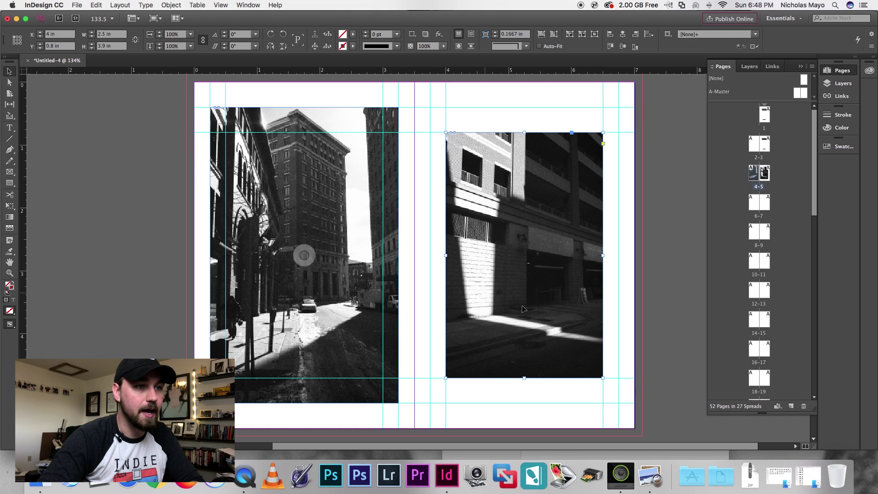
Reposition the facade photo inside its frame, then hide and reshow guides to preview spread 4-5.
left_click_drag(524, 256, 530, 323)
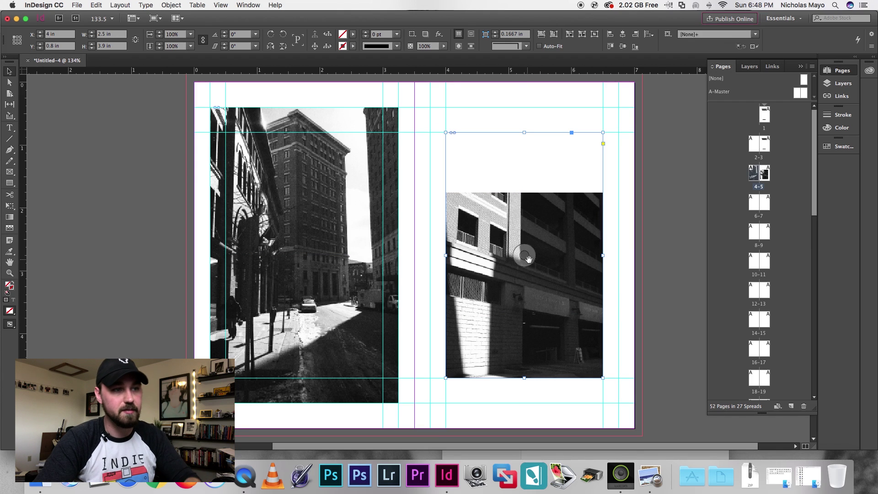
left_click_drag(525, 255, 540, 198)
left_click(538, 265)
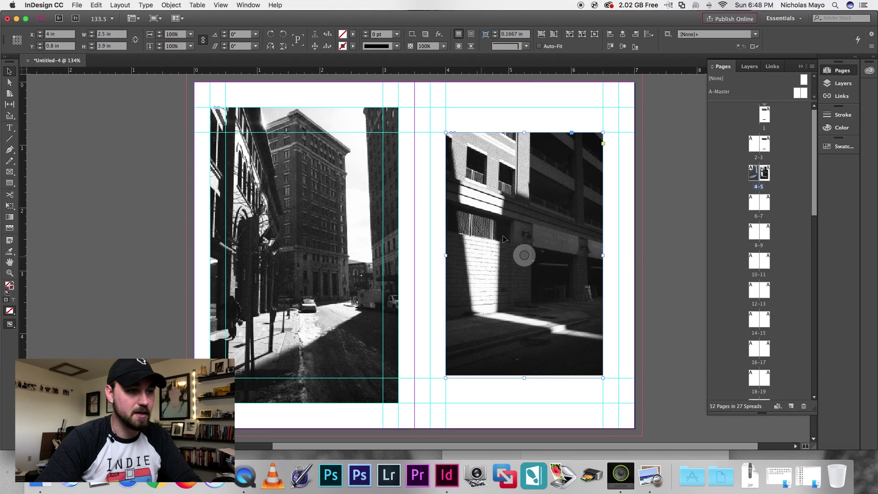
mouse_move(525, 257)
left_mouse_down()
mouse_move(515, 255)
mouse_move(524, 260)
left_mouse_up()
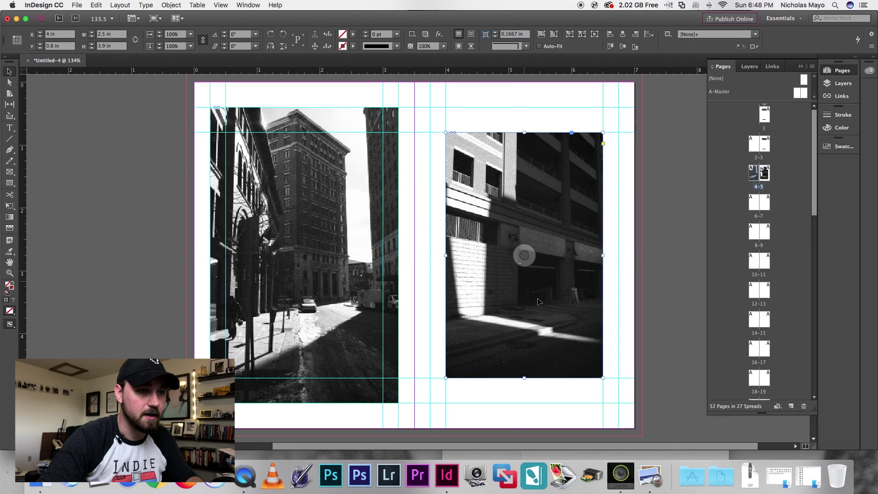
left_click(426, 325)
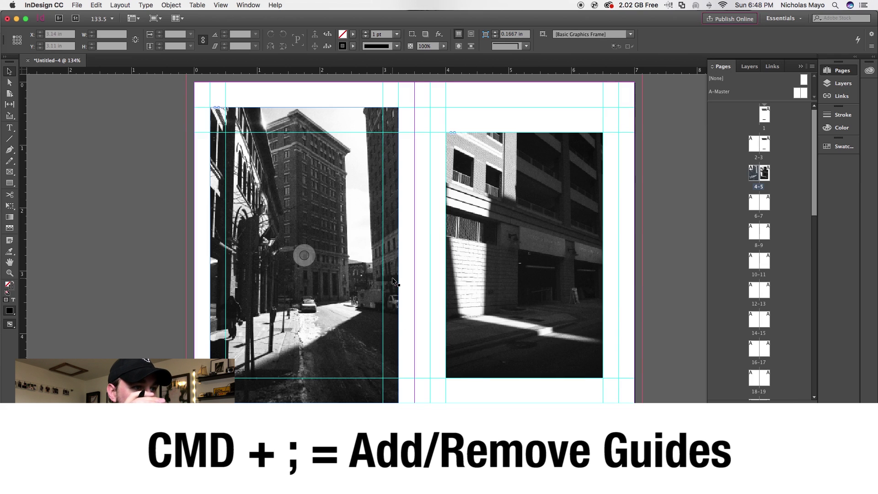
key("super+semicolon")
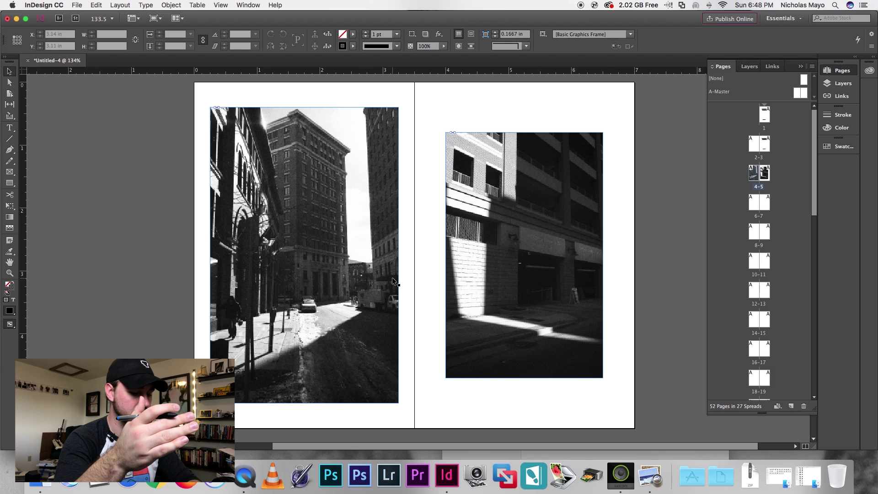
key("super+semicolon")
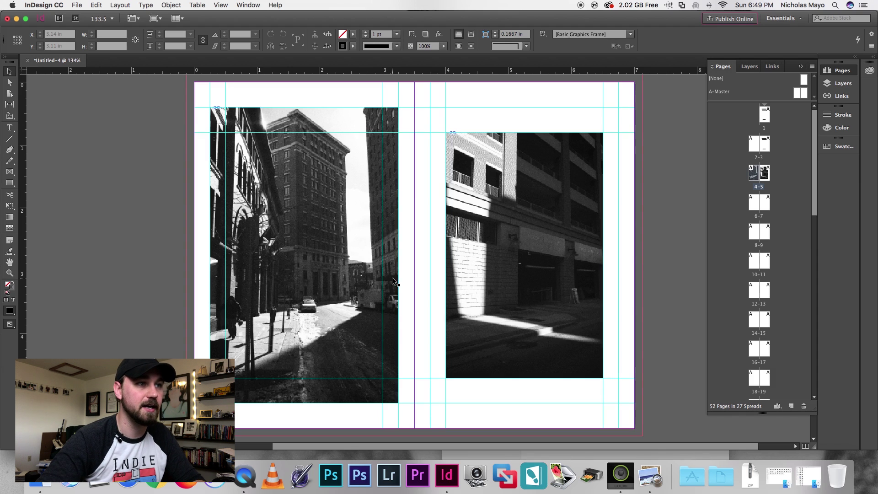
On spread 6-7, draw a strokeless 3.635 × 5.745 in frame over page 6 into the bleed.
double_click(758, 203)
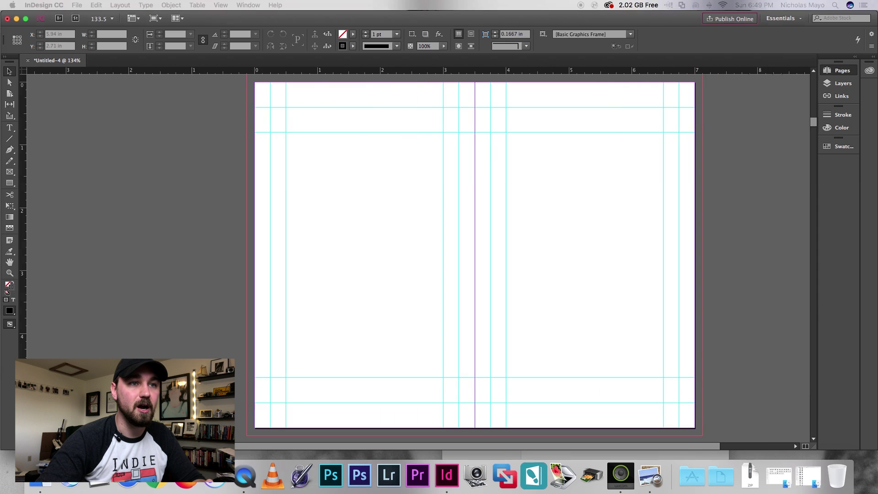
left_click(750, 253)
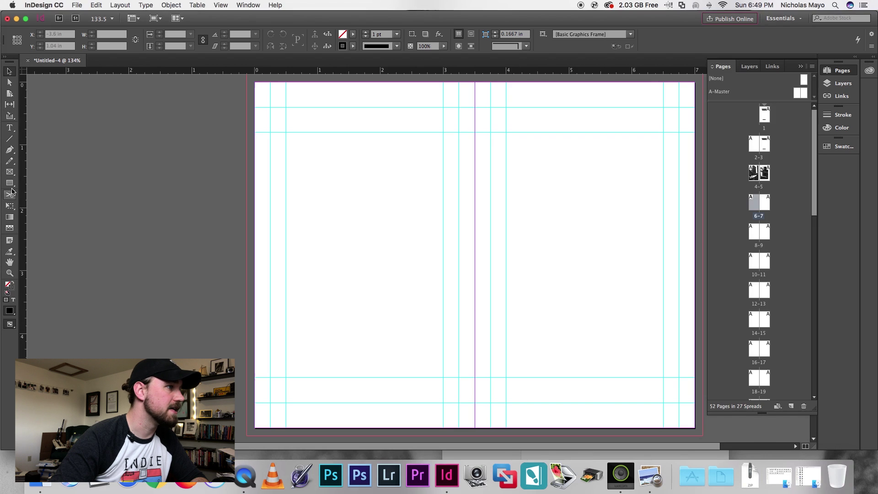
left_click(10, 171)
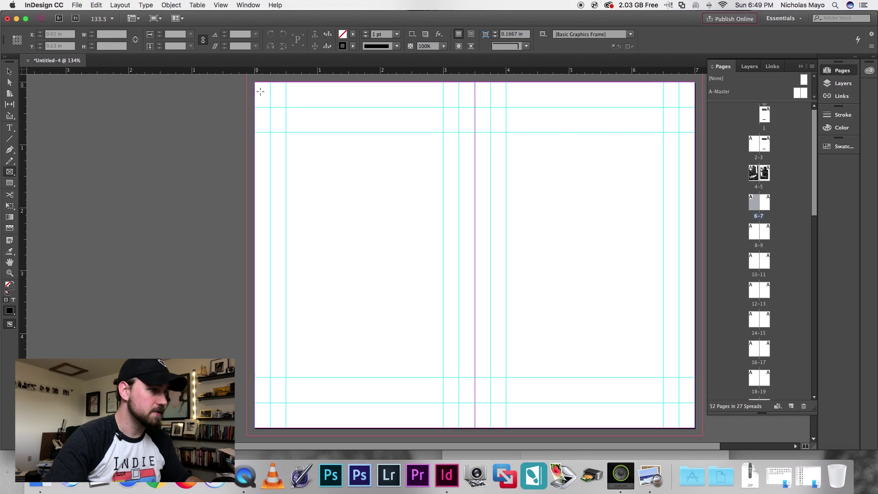
scroll(125, 193, "up", 1)
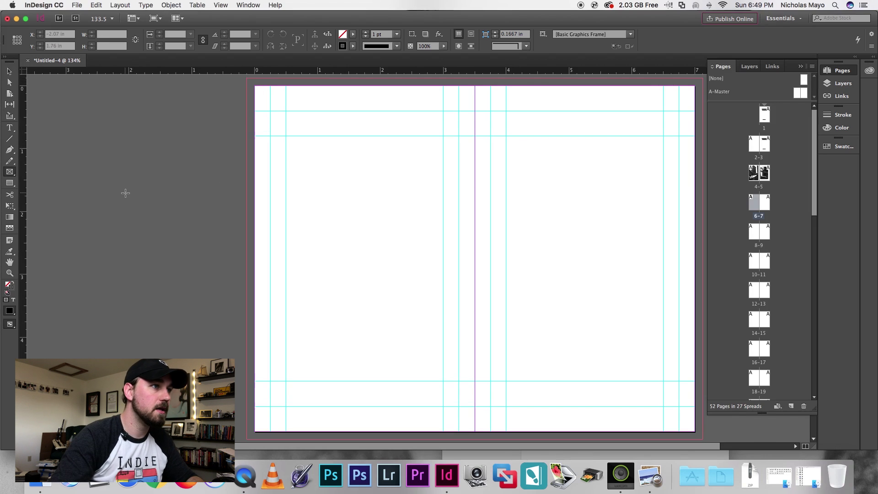
left_click_drag(241, 78, 476, 439)
key("slash")
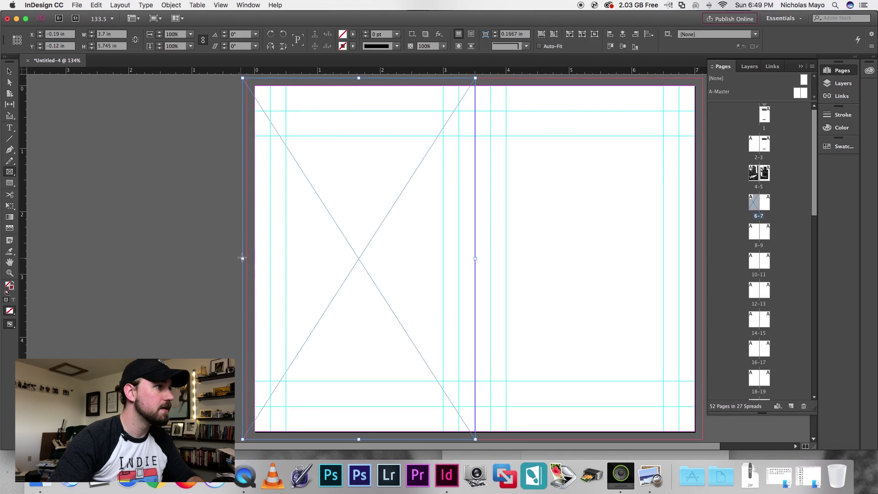
key("v")
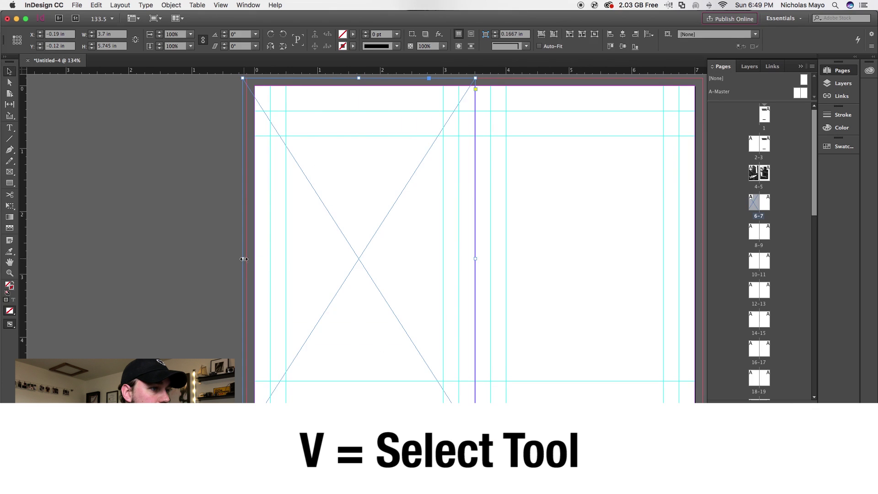
left_click_drag(244, 259, 247, 259)
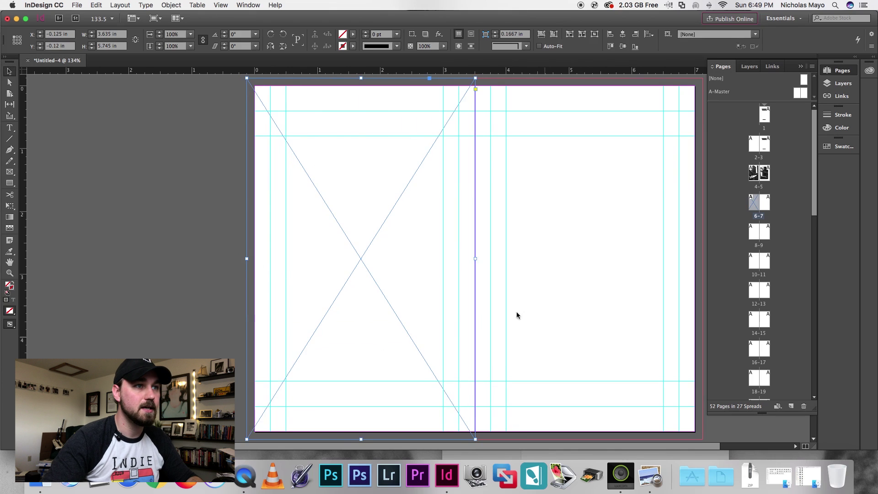
scroll(594, 204, "right", 5)
scroll(594, 203, "up", 2)
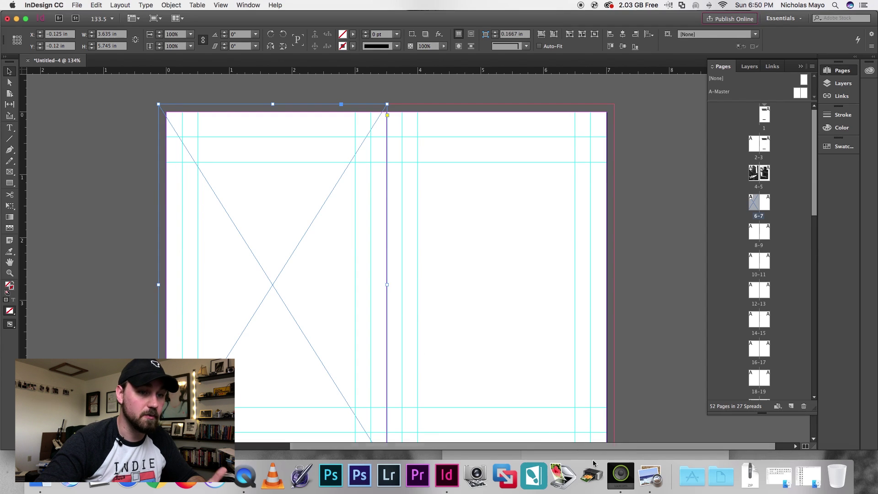
Place Image 3.JPG, the shadowed alley photo, into page 6's bleed frame.
left_click(808, 475)
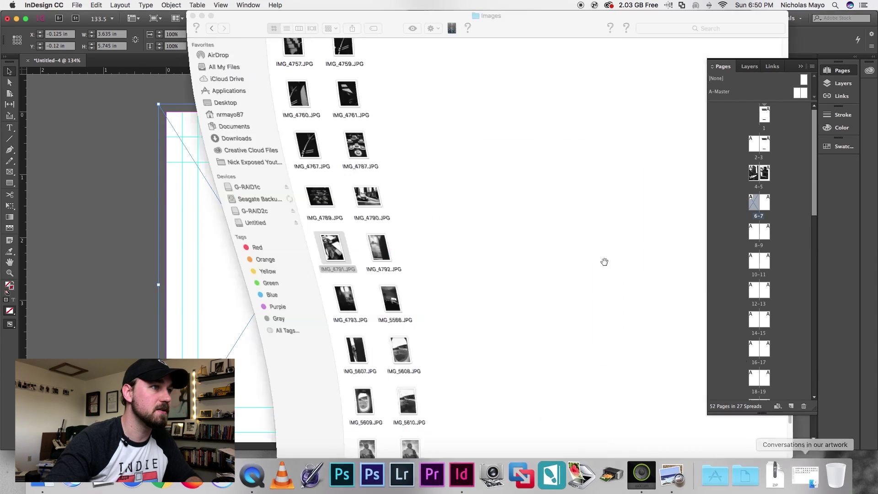
scroll(457, 238, "up", 6)
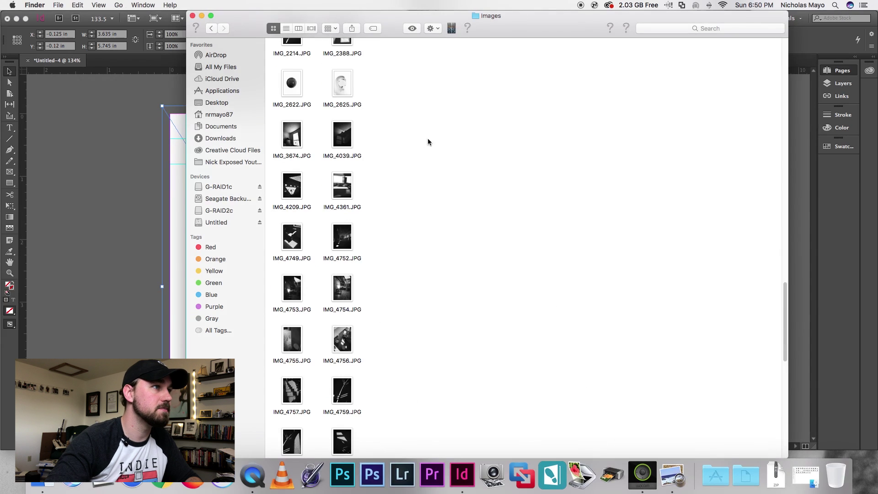
left_click(192, 15)
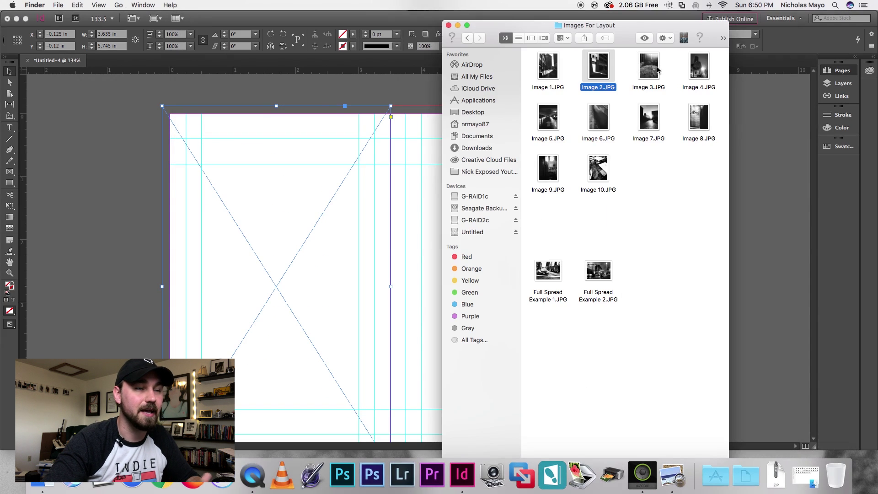
left_click_drag(657, 69, 300, 305)
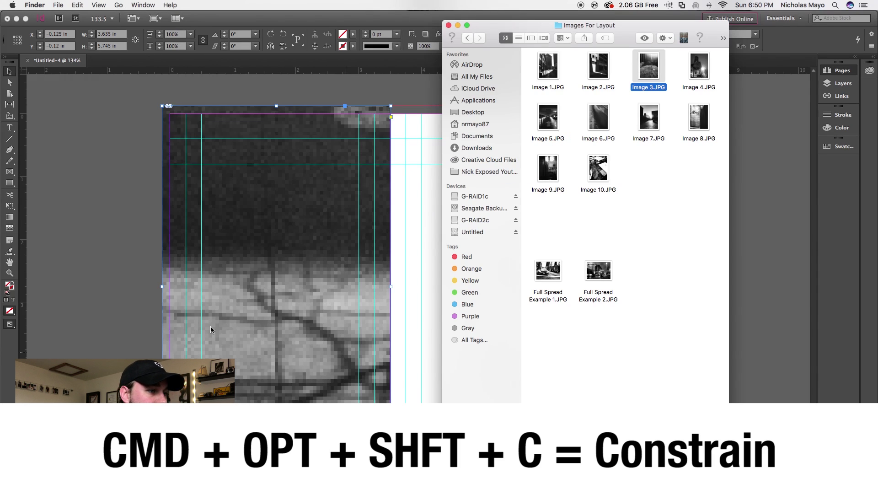
left_click(273, 324)
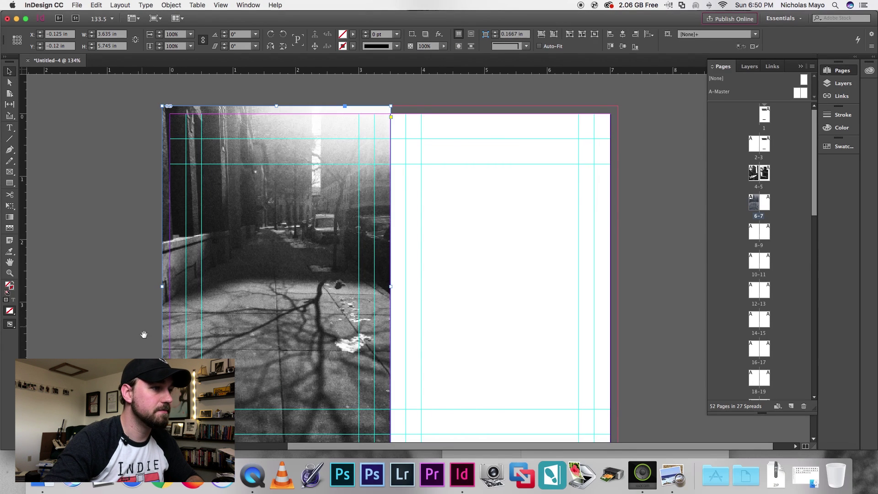
left_click_drag(127, 323, 131, 288)
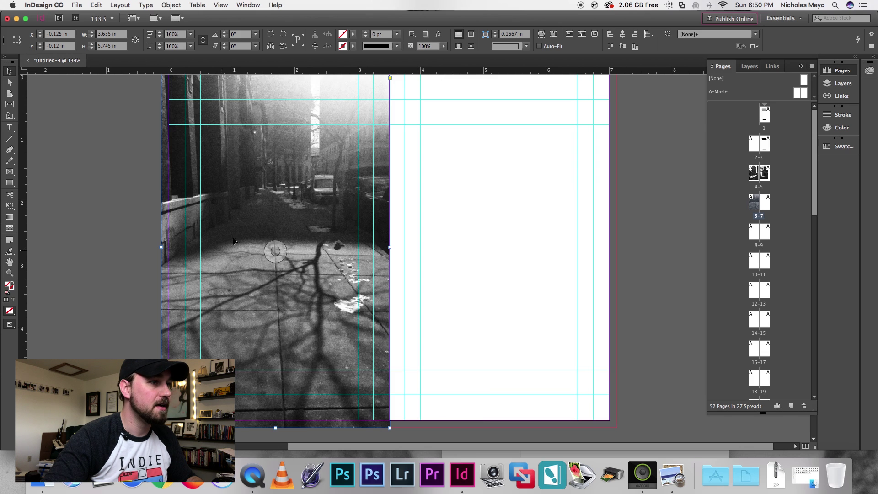
scroll(354, 255, "up", 1)
scroll(353, 255, "up", 1)
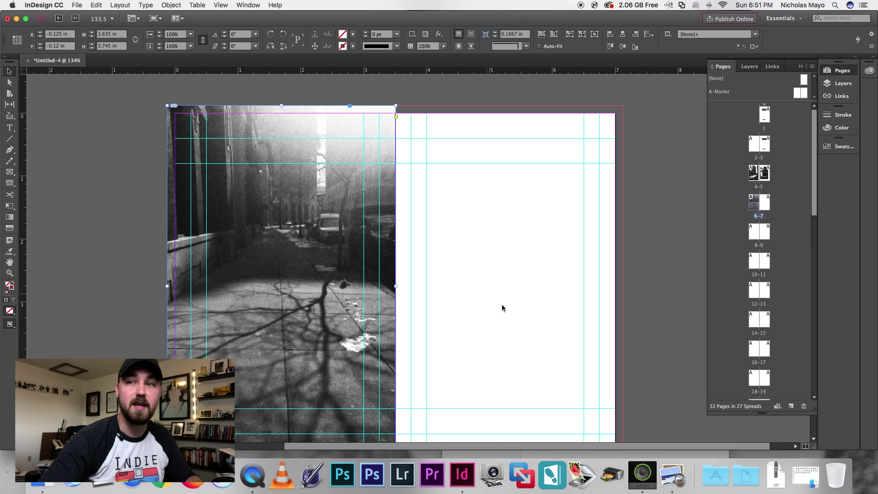
scroll(457, 315, "right", 3)
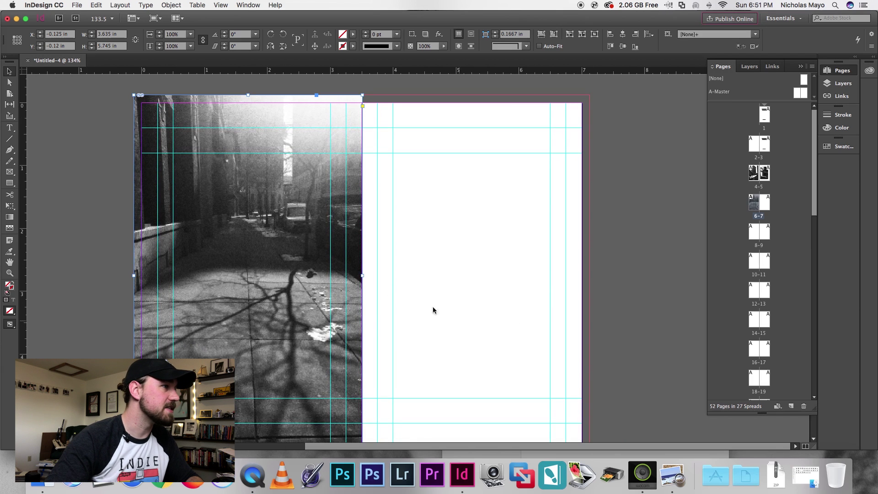
Draw a 2.5 × 3.9 in frame on page 7 and drop Image 4.JPG into it.
left_click(9, 171)
left_click_drag(393, 152, 550, 398)
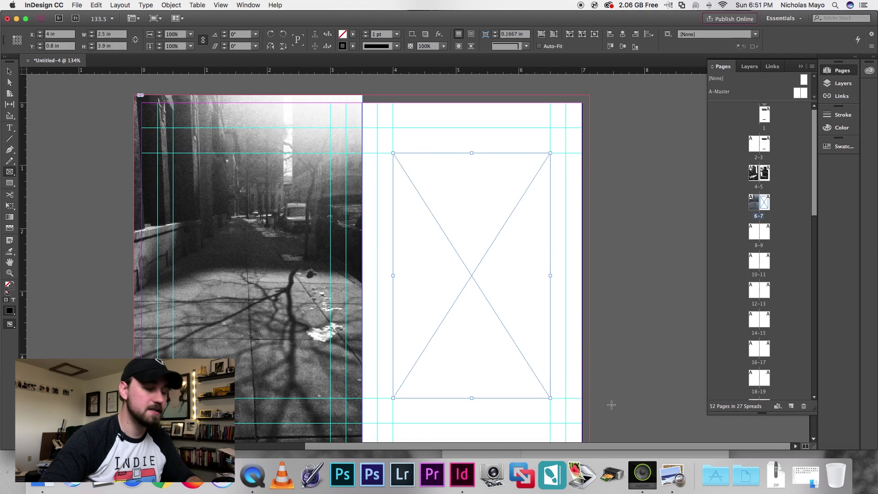
left_click(745, 475)
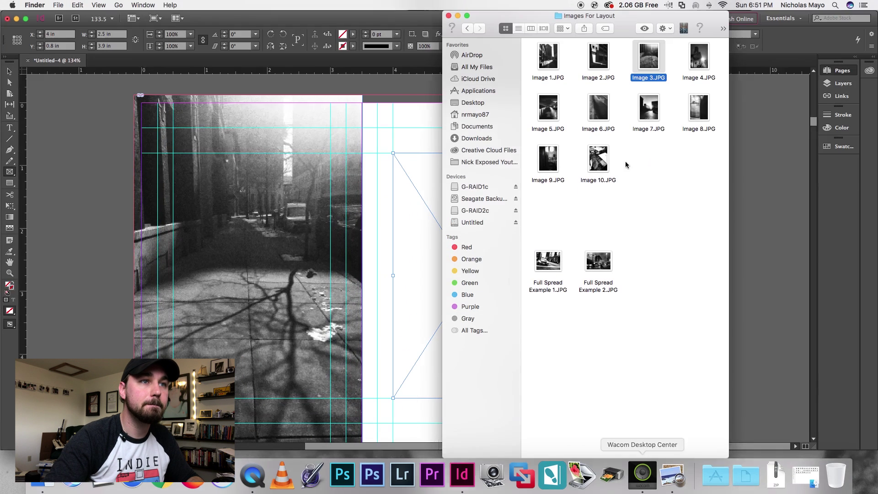
left_click_drag(698, 55, 430, 288)
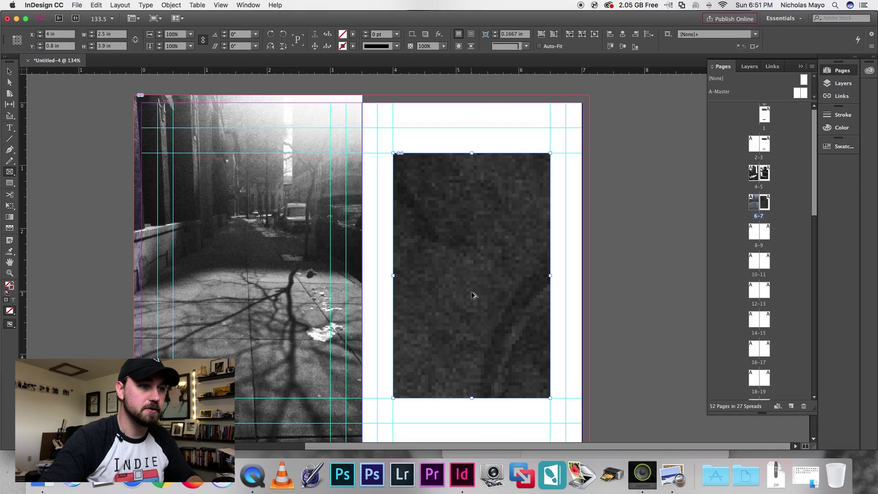
Slide the church picture slightly left within its frame, undoing an accidental frame move.
left_click(10, 71)
left_click_drag(488, 316, 489, 315)
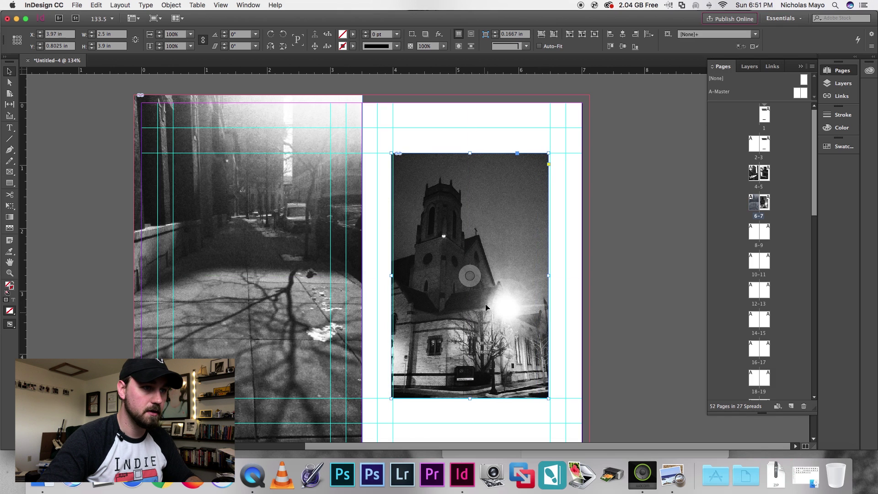
key("super+z")
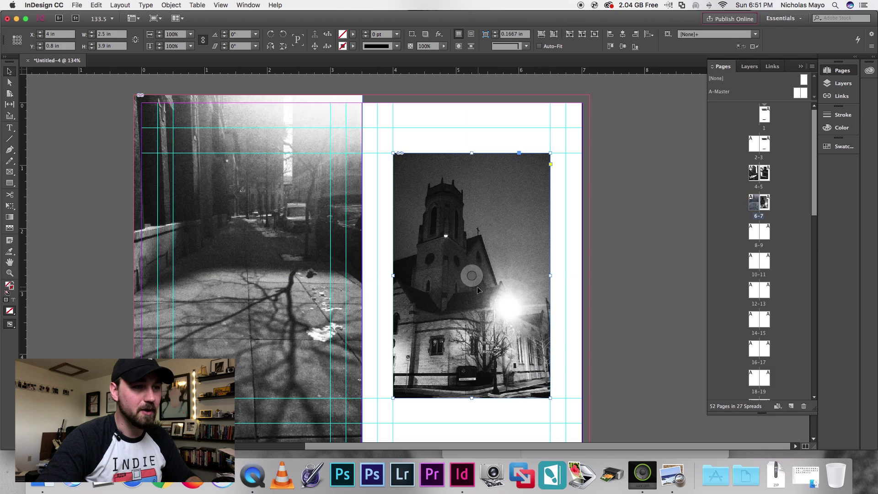
left_click_drag(471, 275, 465, 277)
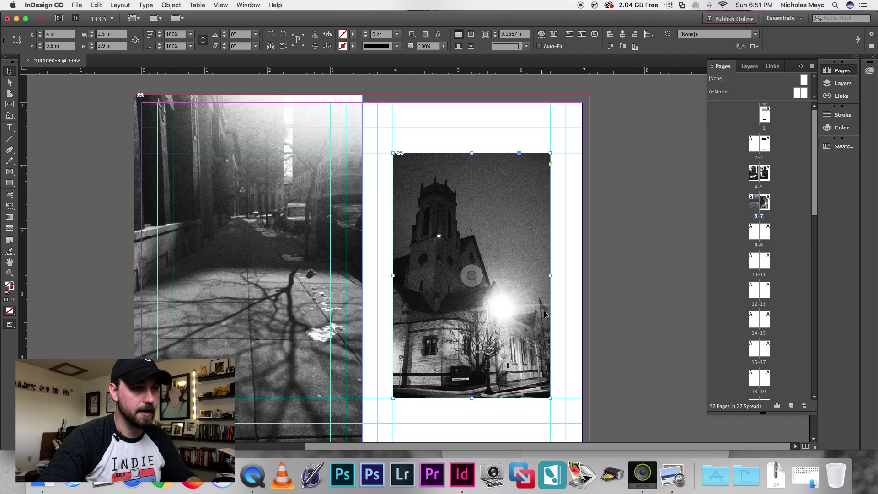
left_click(562, 272)
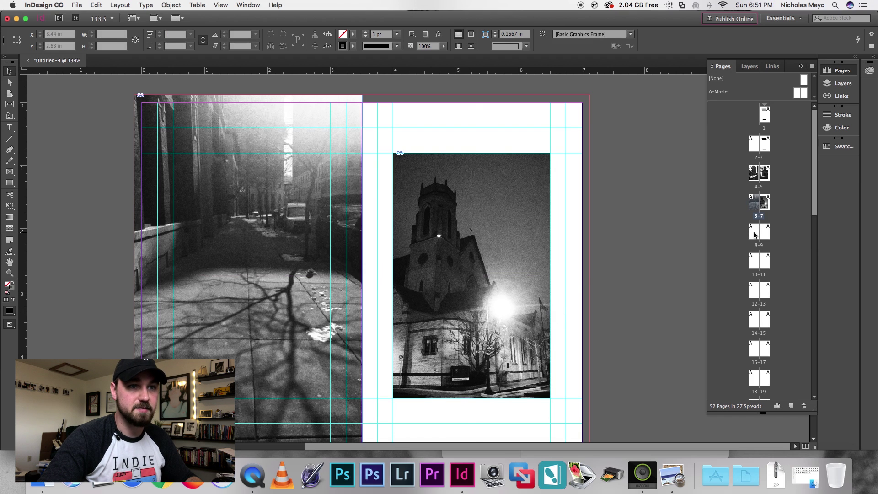
On spread 8-9, frame page 8 within its margins and place Image 5.JPG, the parking-garage exit.
double_click(757, 234)
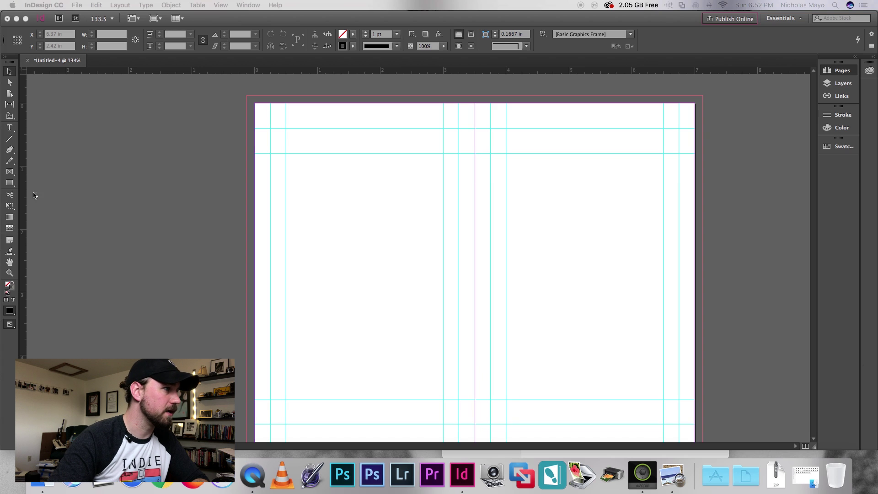
left_click(10, 171)
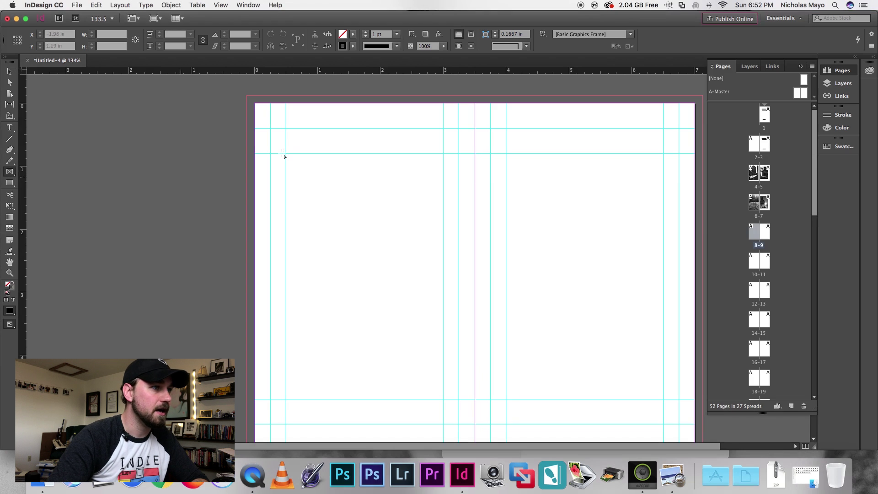
left_click_drag(270, 129, 459, 424)
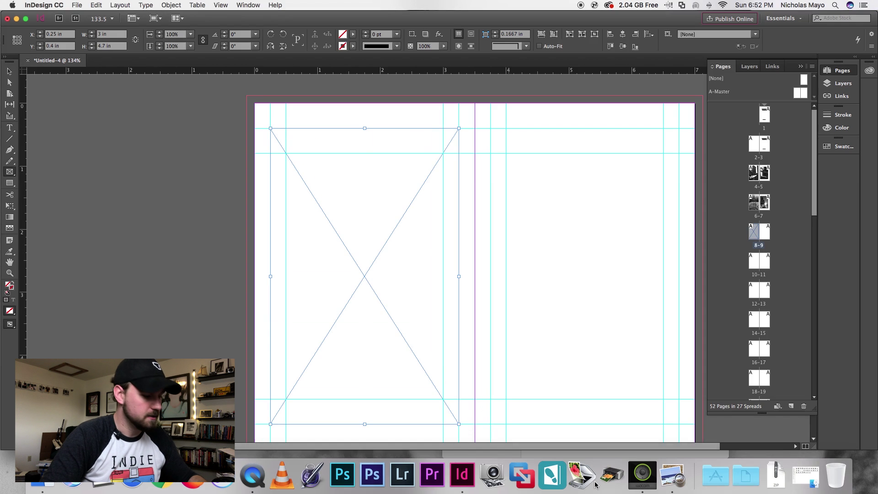
key("ctrl+Up")
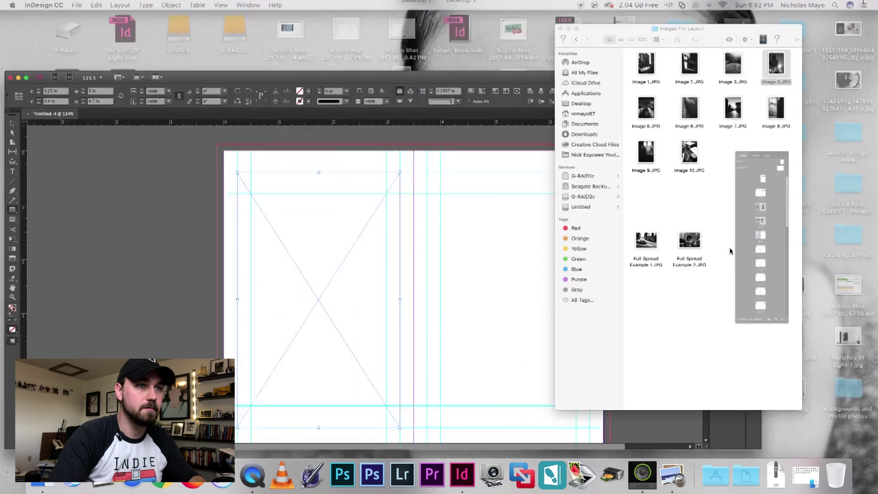
left_click(729, 251)
left_click_drag(548, 109, 361, 256)
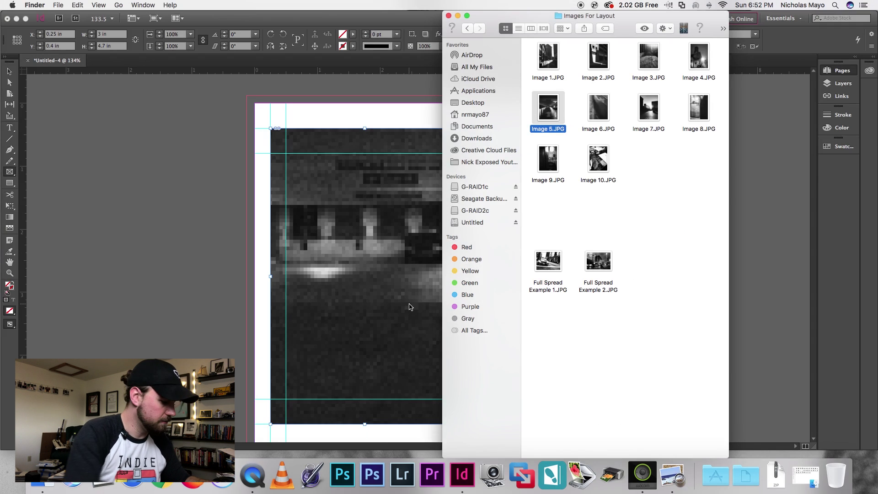
left_click(410, 305)
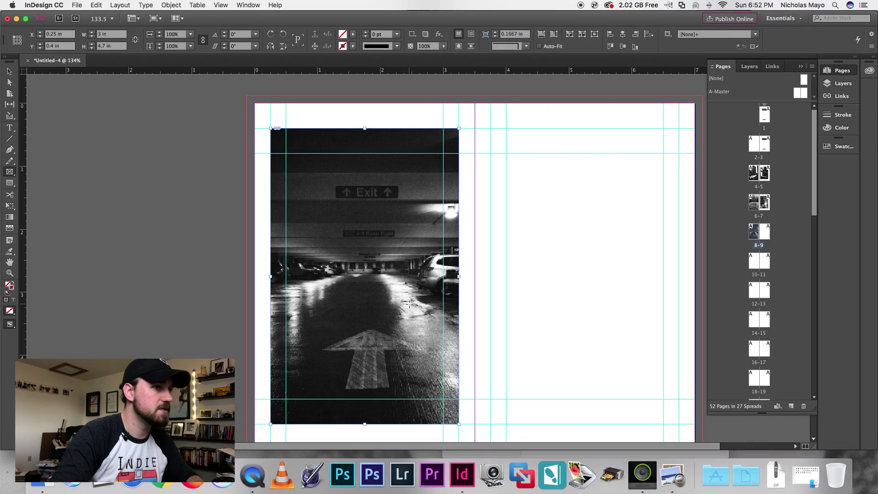
Draw a frame on page 9 and place Image 6.JPG, the painted road arrow, into it.
key("super+shift+a")
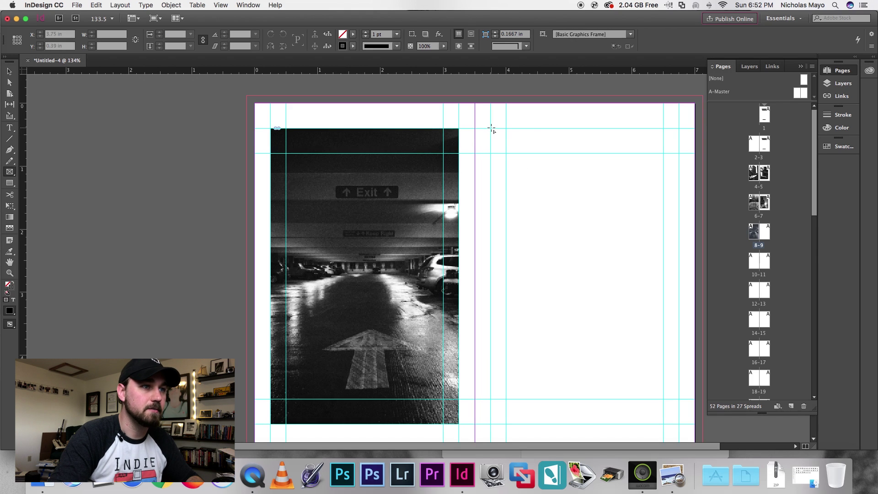
left_click_drag(491, 128, 678, 424)
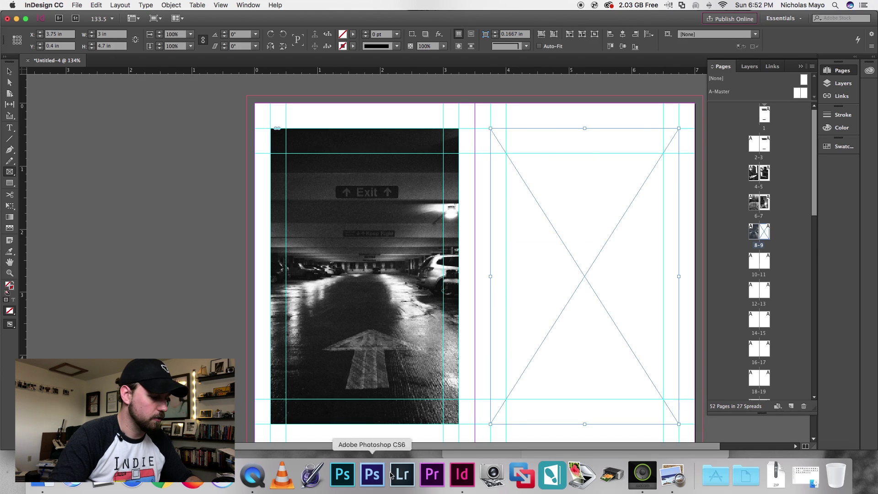
key("ctrl+Up")
left_click(800, 226)
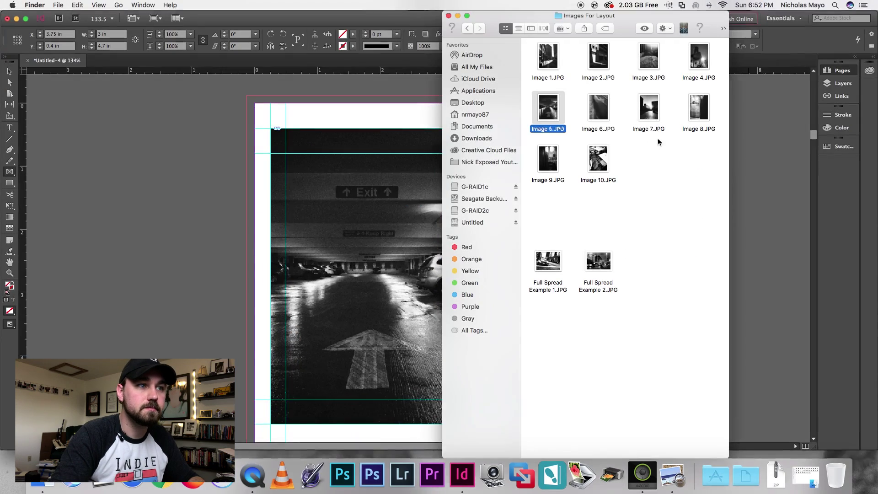
left_click_drag(598, 107, 613, 342)
key("ctrl+Up")
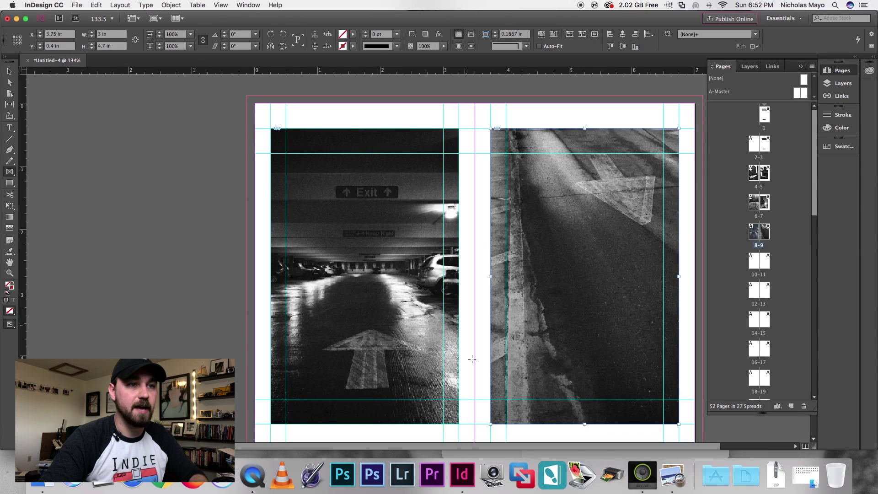
left_click(12, 72)
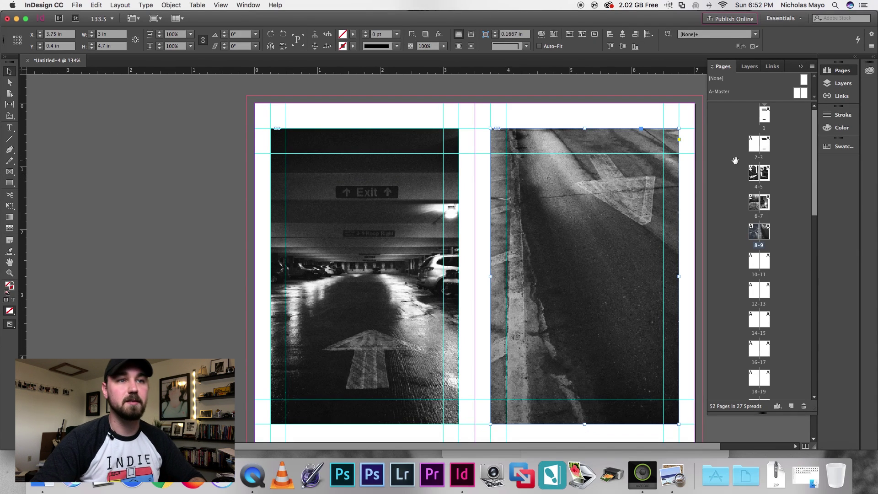
Review spreads 4-5 and 6-7 in the Pages panel, ending on the alley and church spread.
double_click(754, 174)
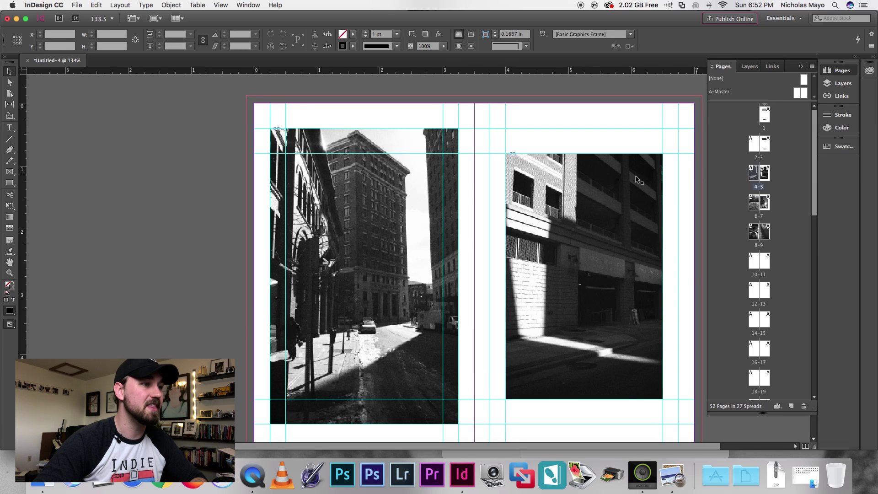
scroll(230, 241, "right", 5)
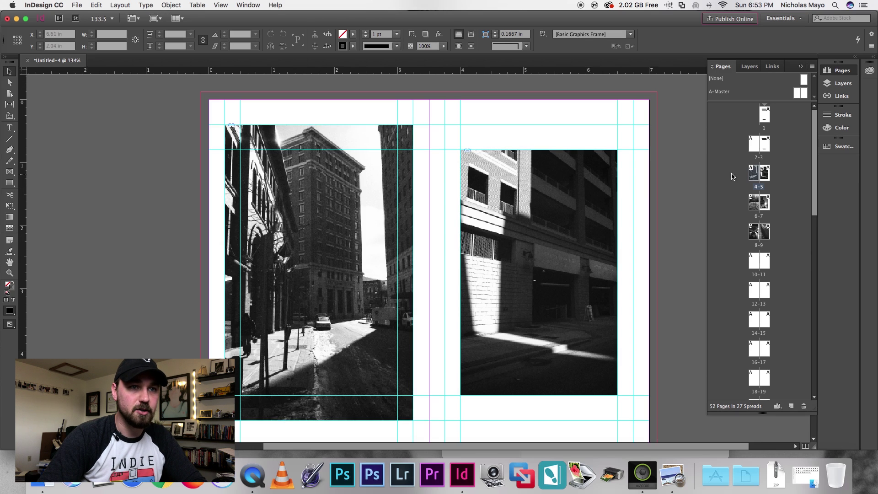
double_click(754, 207)
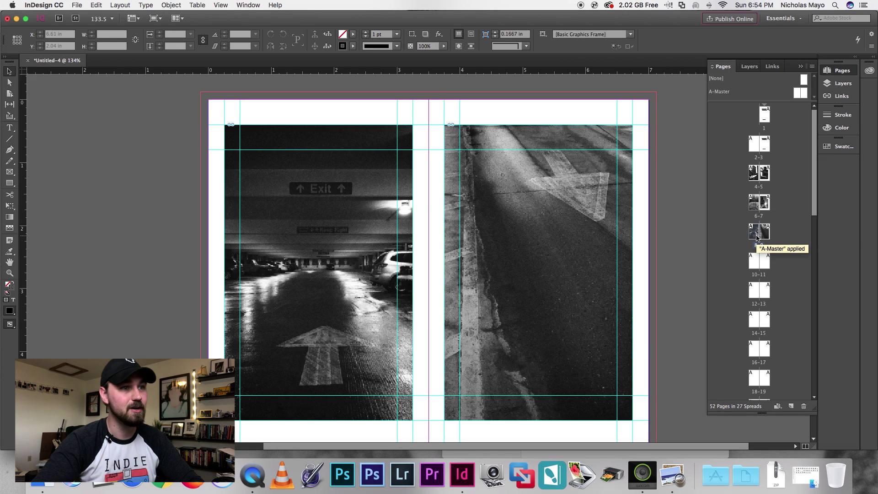
left_click(756, 238)
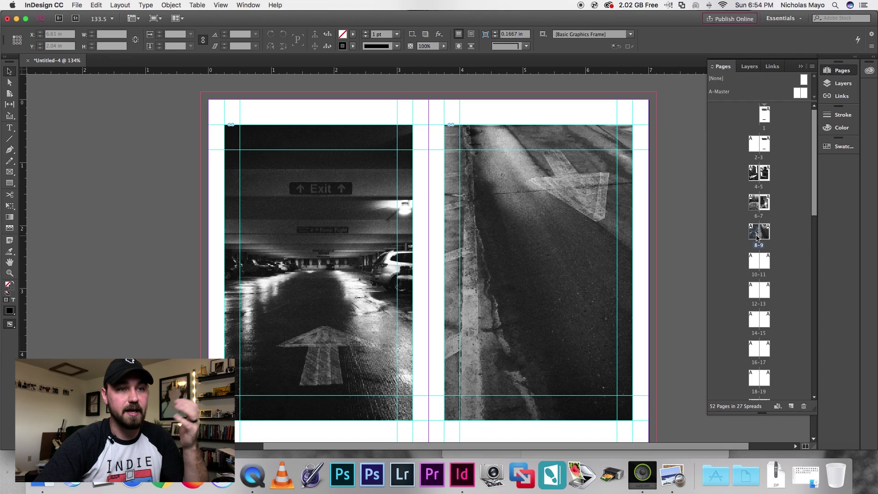
double_click(763, 210)
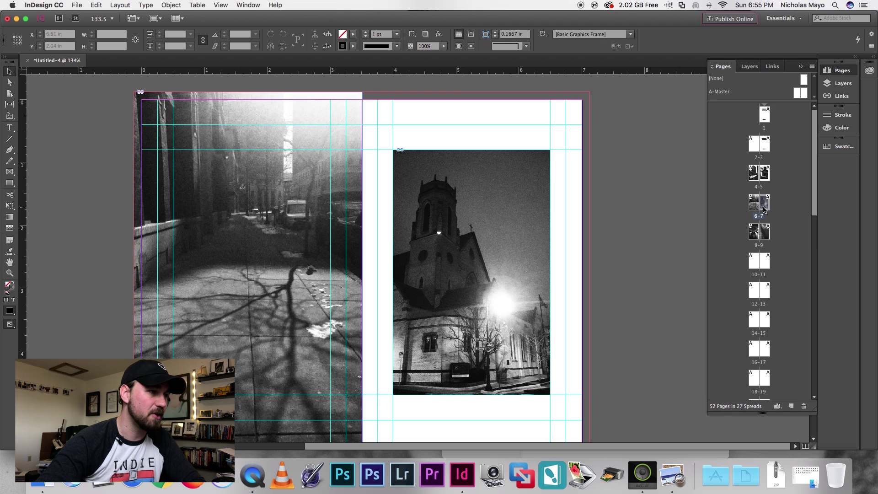
Review spreads 2-3, 4-5, 6-7 and 8-9 in turn, ending on the parking-garage spread.
left_click(248, 300)
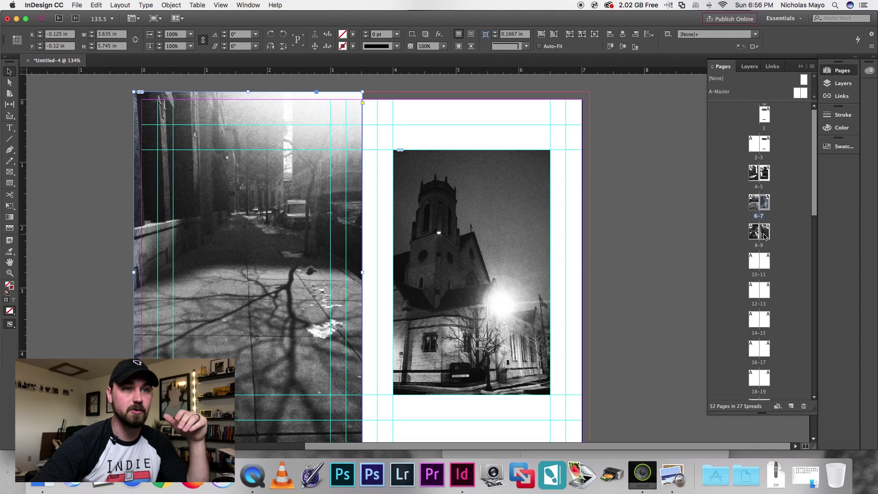
double_click(762, 148)
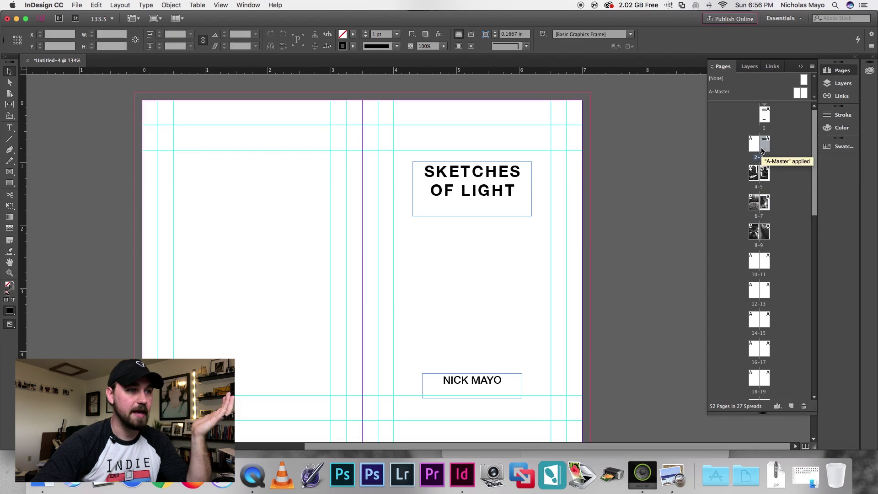
double_click(762, 173)
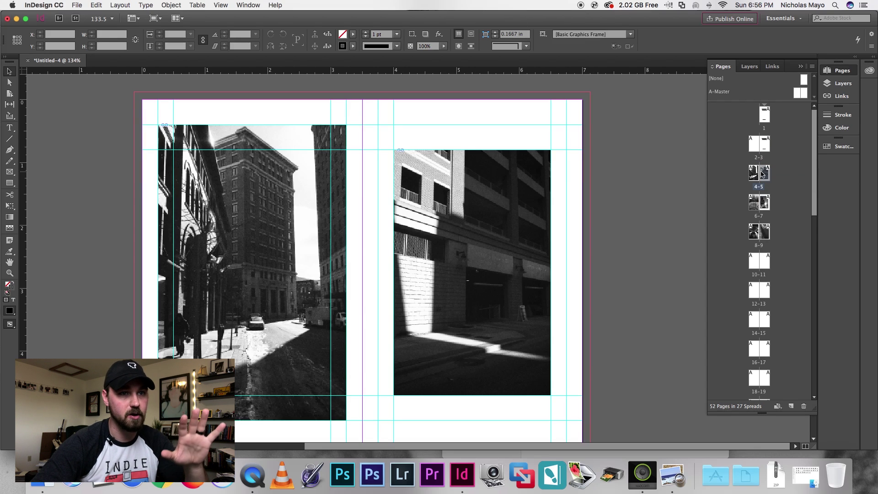
double_click(766, 203)
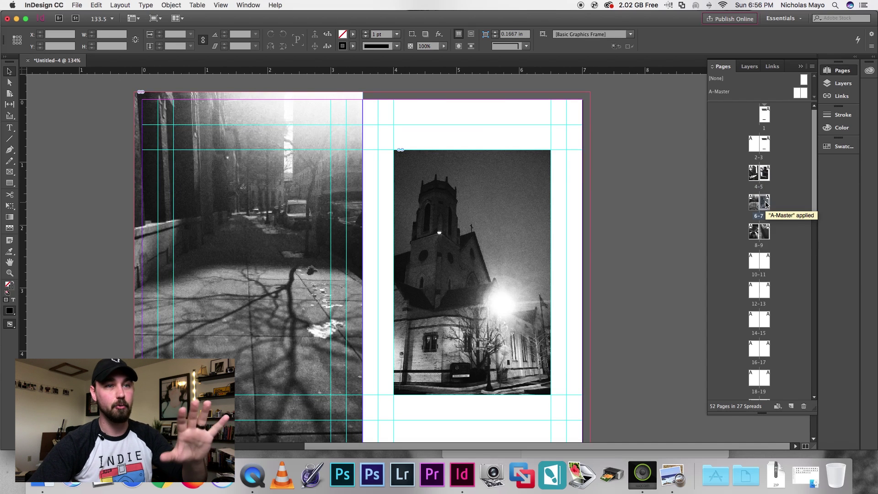
double_click(768, 233)
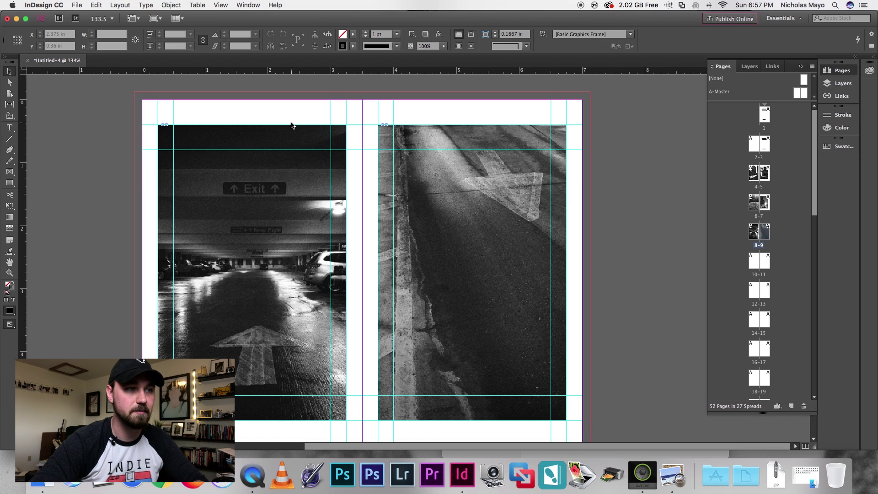
On spread 10-11, draw an image frame within page 11's margins.
double_click(752, 266)
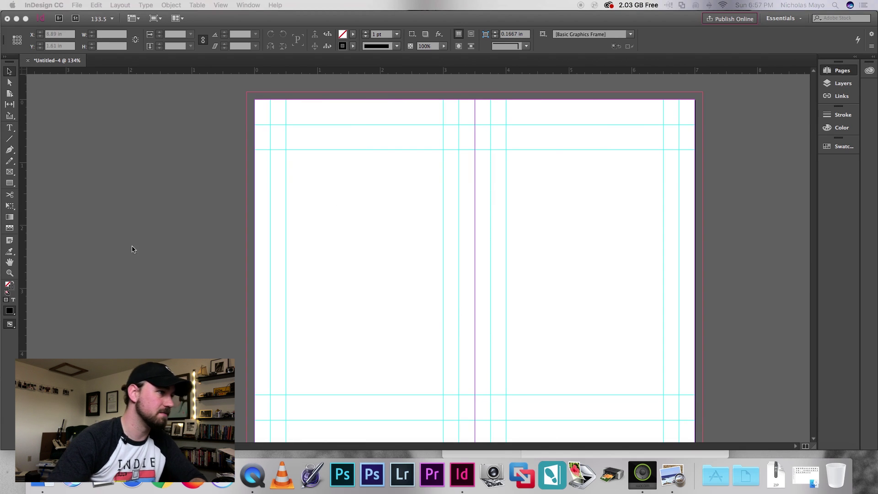
left_click(310, 308)
key("f")
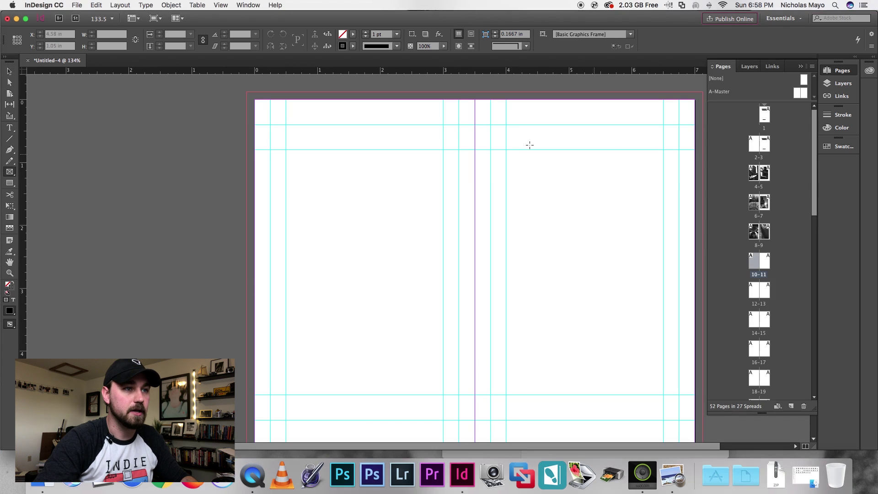
left_click_drag(505, 149, 662, 395)
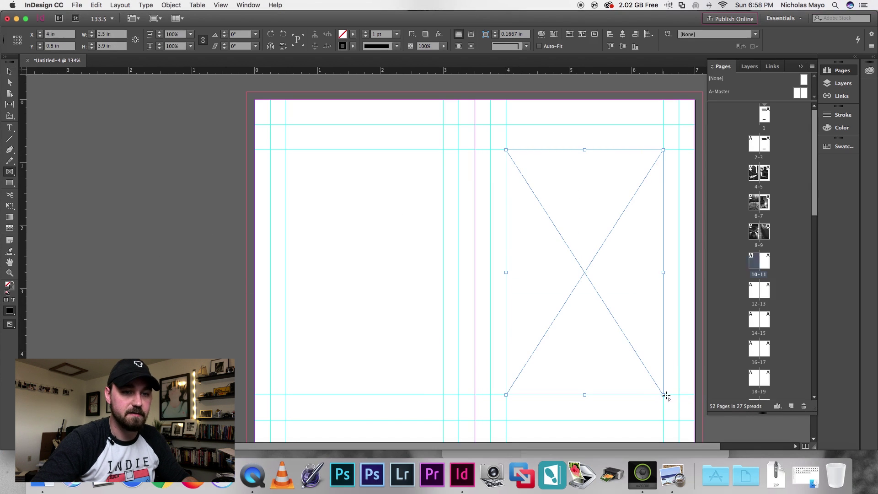
Place Image 7.JPG, the backlit city-street photo, in the page 11 frame, then go to spread 12-13.
key("ctrl+Up")
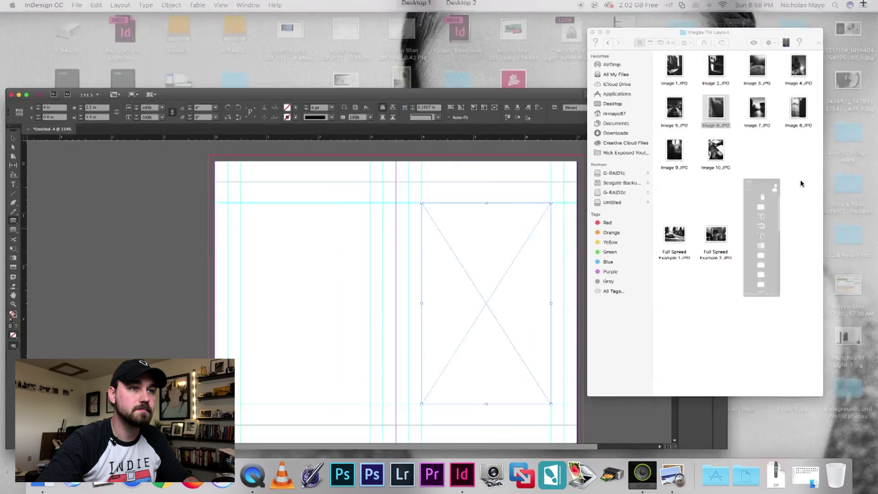
left_click(613, 172)
left_click_drag(650, 109, 610, 315)
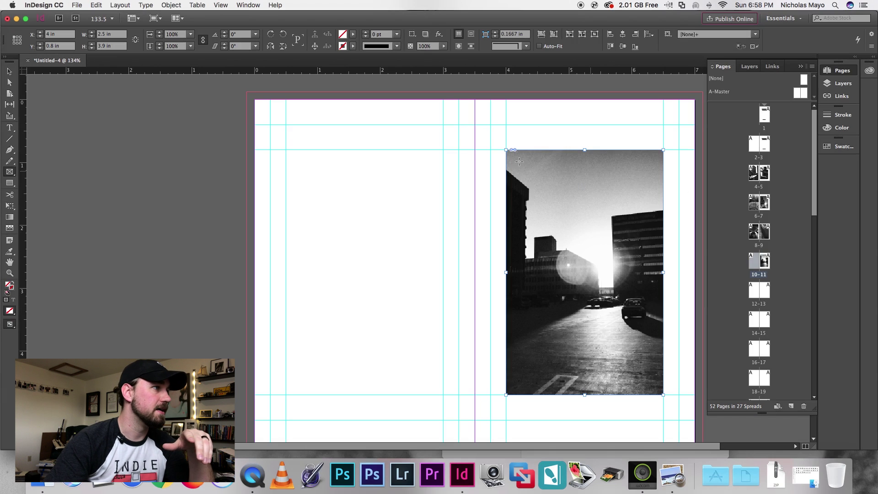
left_click(9, 71)
left_click(346, 267)
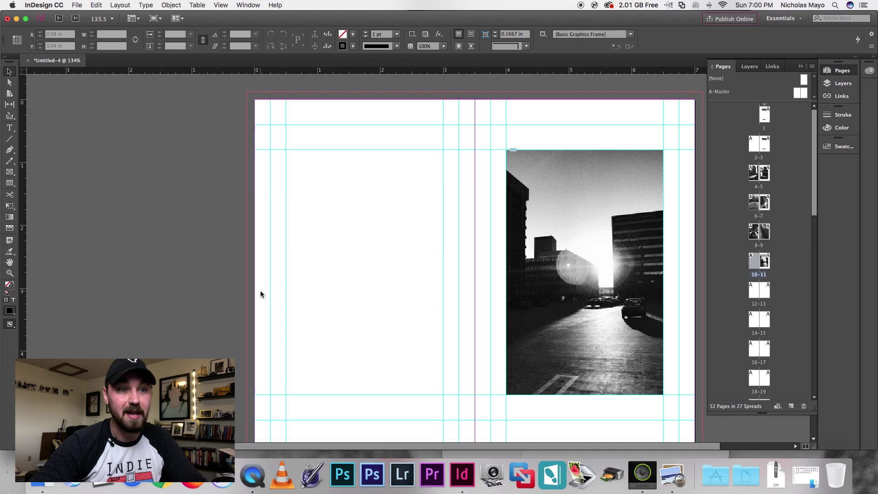
double_click(763, 291)
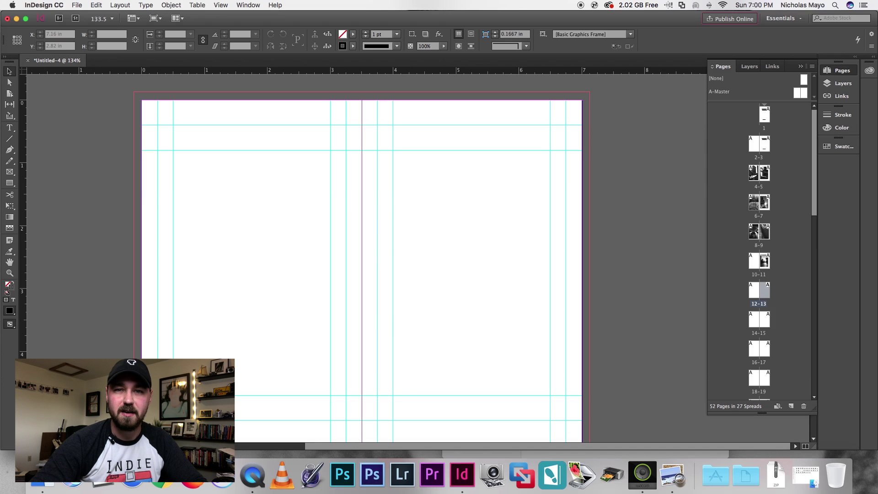
Draw a full-bleed image frame with no stroke covering page 12.
double_click(753, 290)
key("f")
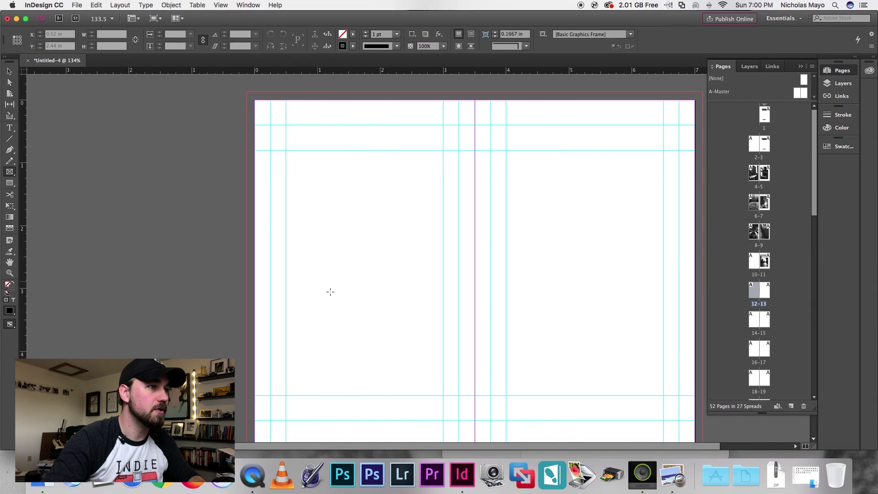
left_click_drag(329, 290, 271, 269)
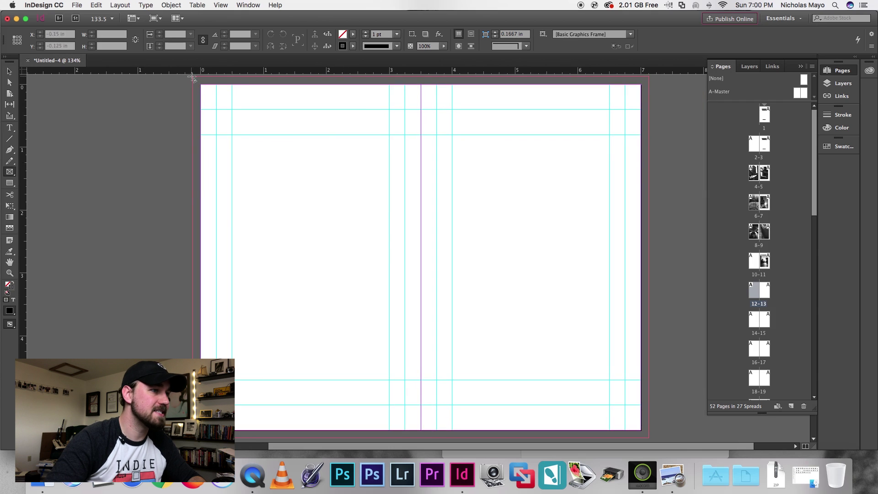
left_click_drag(192, 77, 421, 437)
key("slash")
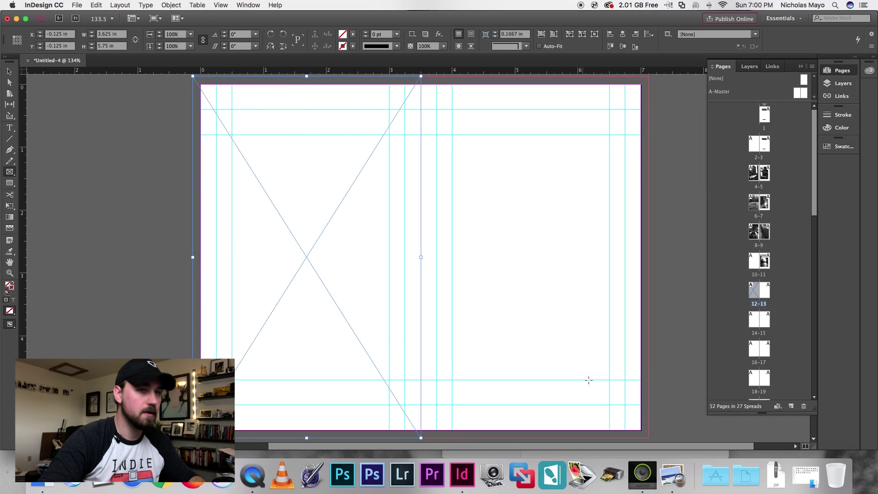
Place Image 8.JPG, fill the frame proportionally, and select the photo content.
key("ctrl+Up")
left_click(777, 137)
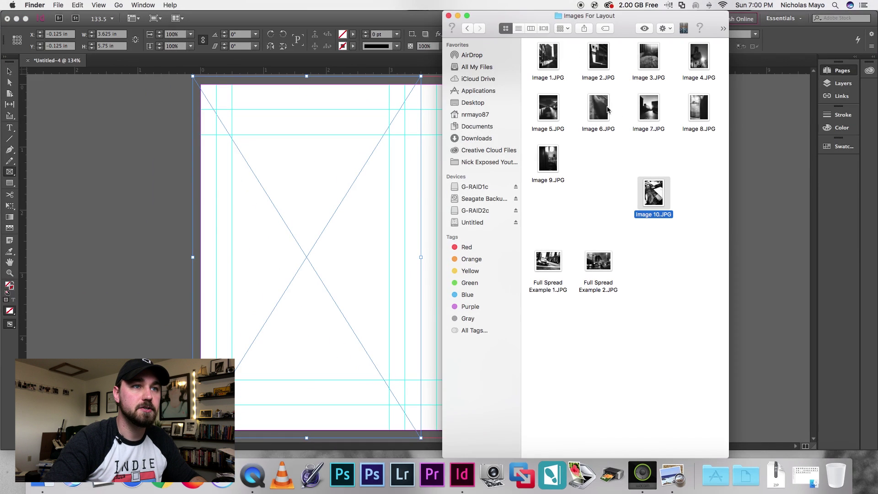
left_click_drag(699, 107, 358, 300)
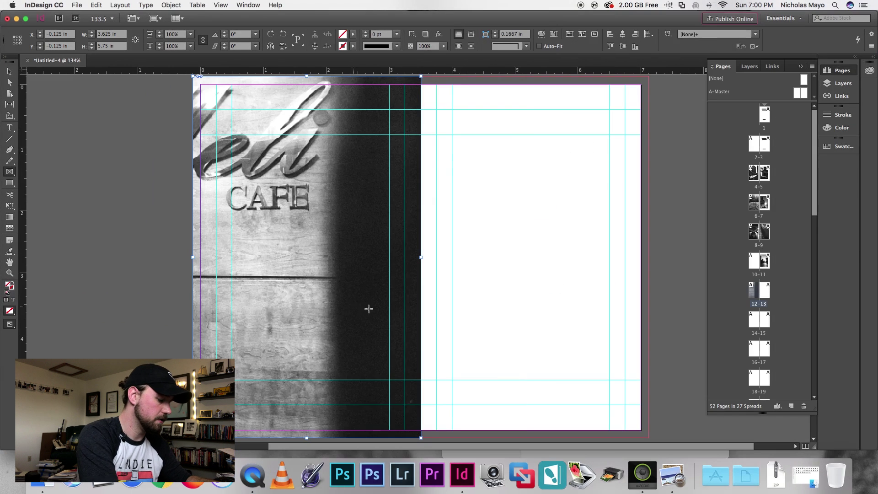
key("super+alt+shift+c")
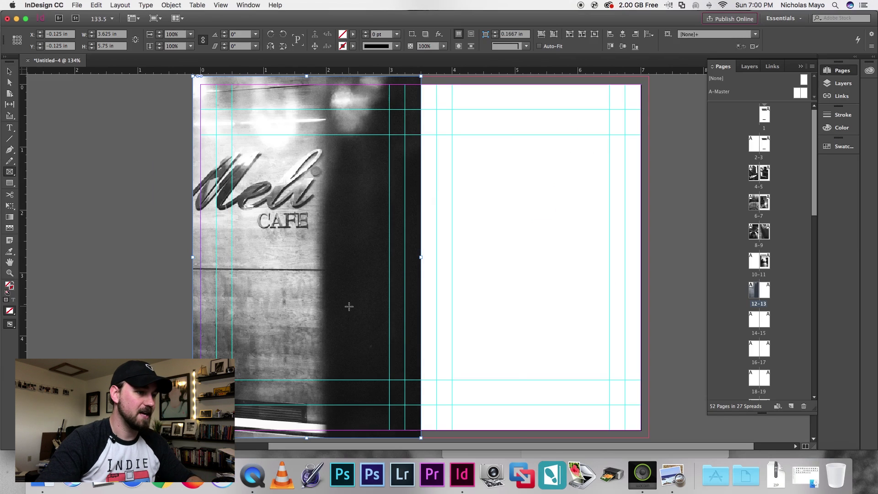
left_click(10, 72)
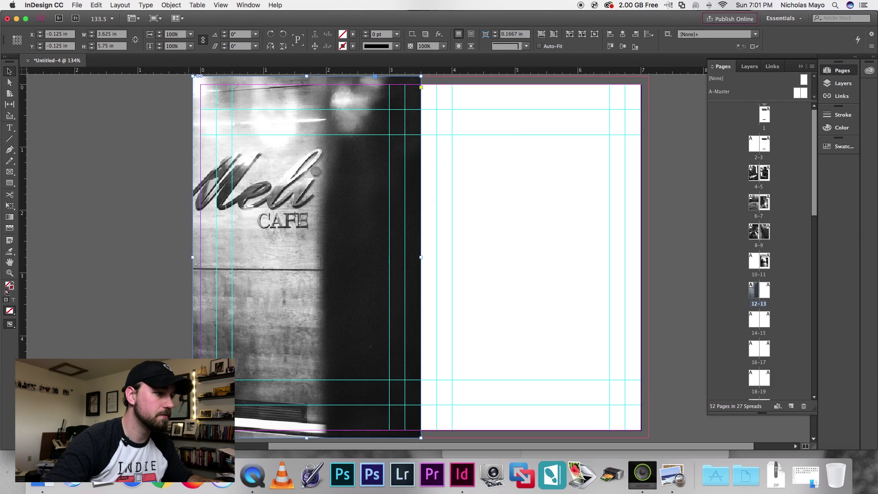
left_click(306, 256)
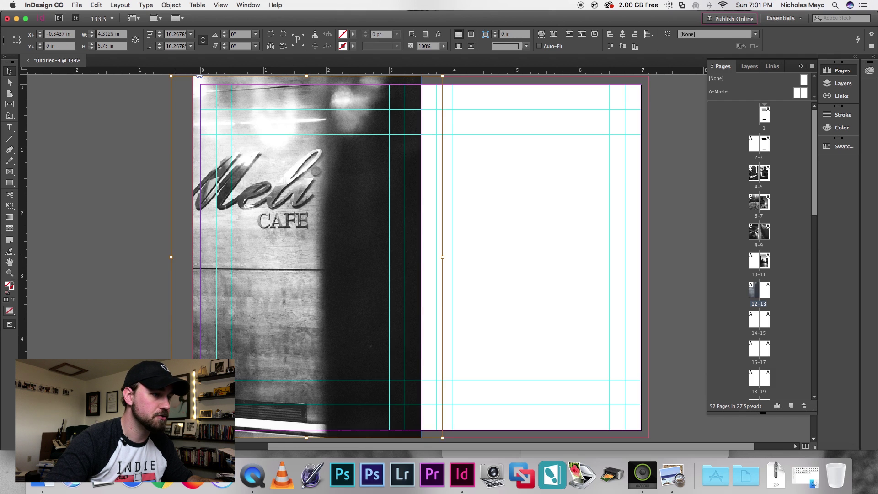
Enlarge and reposition the cafe photo inside its page 12 frame.
left_click_drag(171, 438, 156, 387)
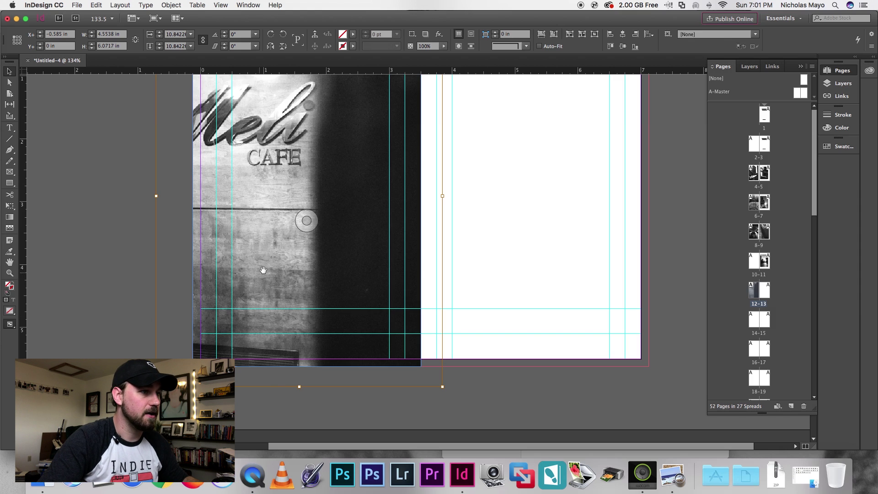
left_click_drag(306, 223, 315, 222)
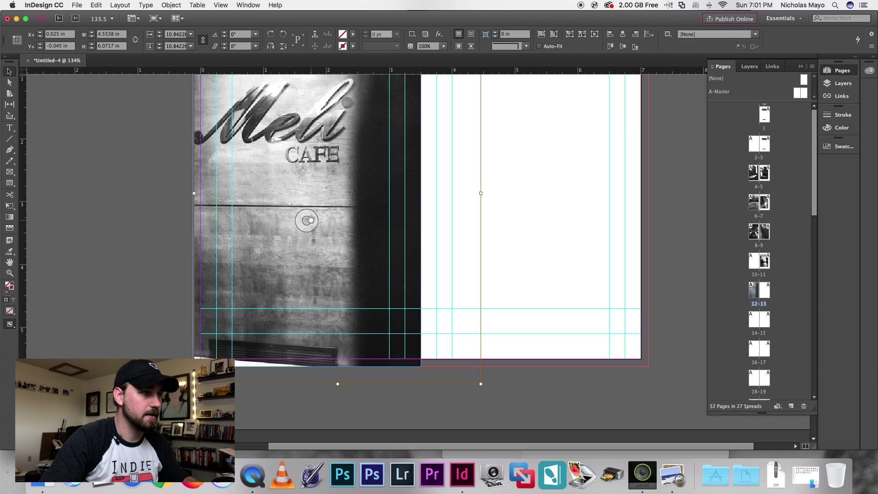
left_click_drag(308, 220, 316, 224)
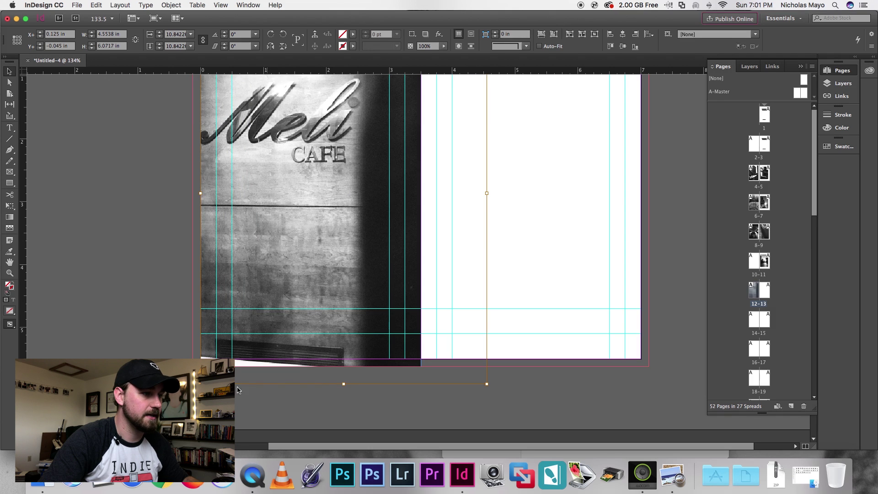
left_click_drag(293, 279, 289, 282)
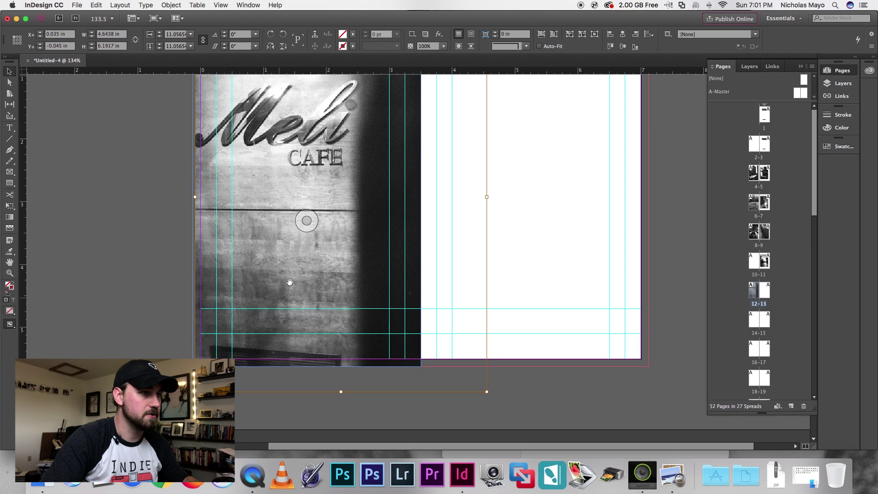
left_click_drag(305, 231, 311, 235)
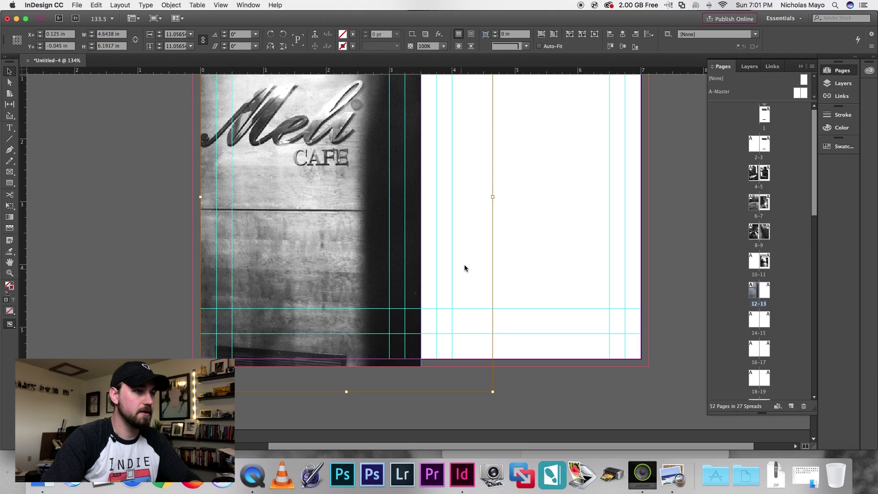
left_click(516, 271)
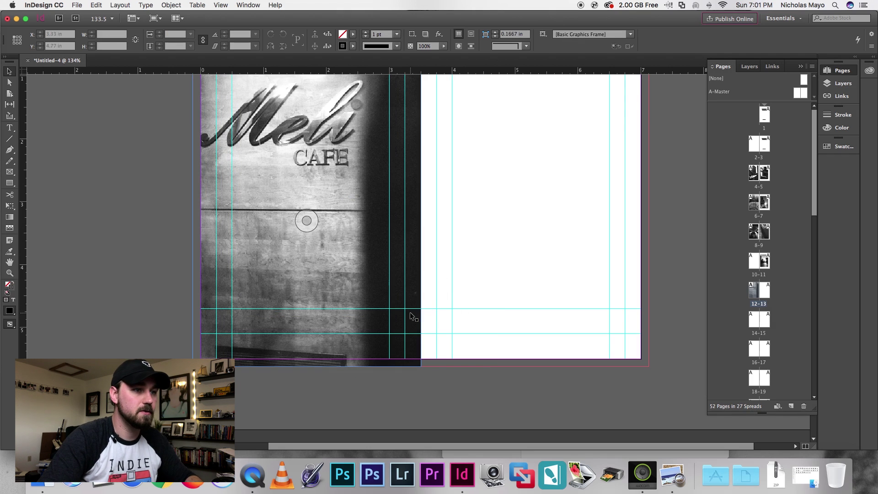
Draw an empty image frame inside page 13's margins and bring up the Images For Layout folder.
key("space")
left_click_drag(497, 284, 384, 346)
scroll(384, 352, "down", 2)
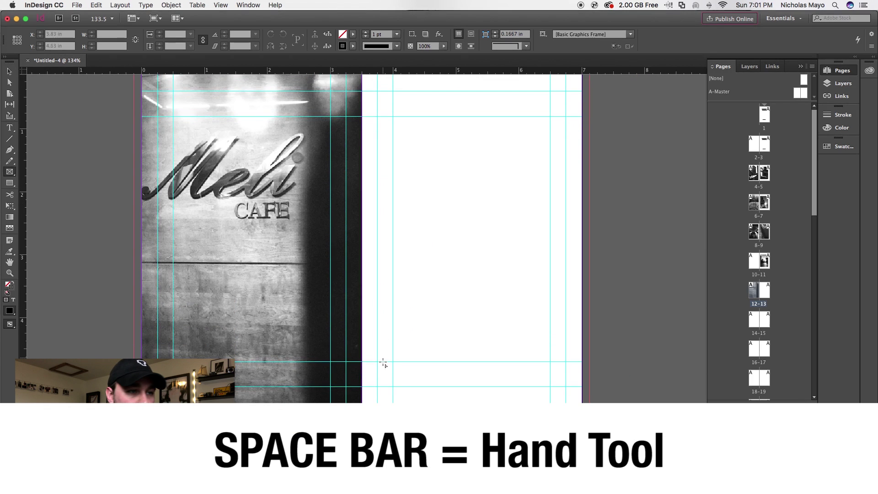
scroll(470, 276, "up", 2)
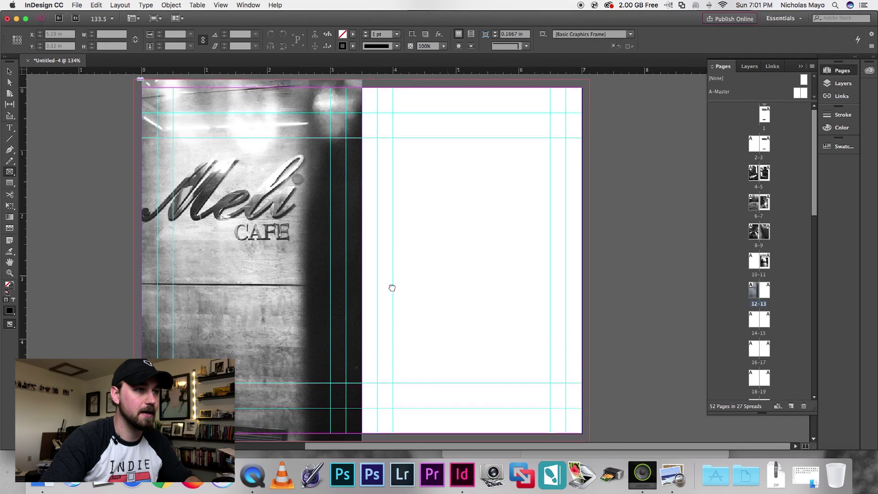
scroll(392, 288, "down", 1)
left_click_drag(396, 132, 550, 375)
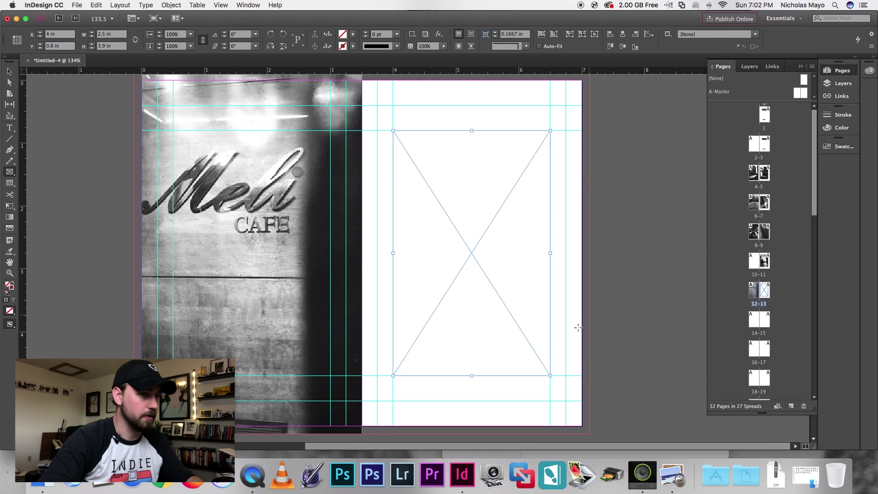
key("ctrl+Up")
left_click(787, 239)
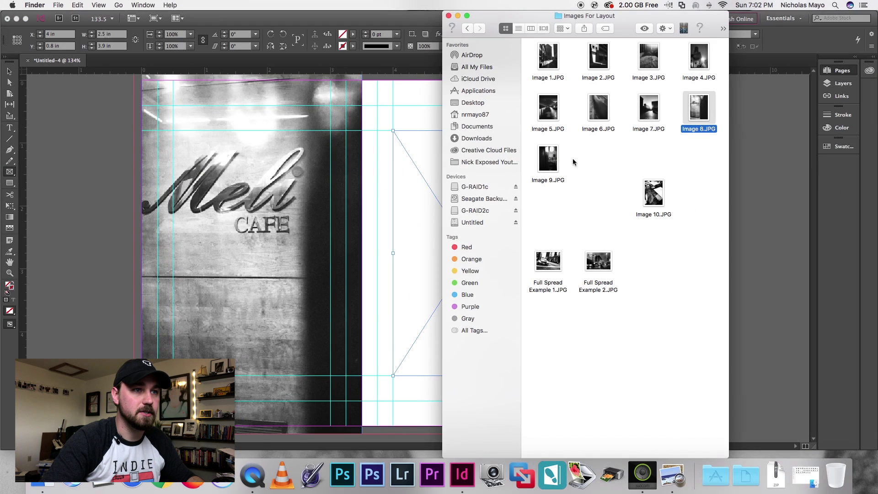
Drop Image 9.JPG into page 13's frame and move to spread 14-15.
left_click_drag(557, 162, 430, 326)
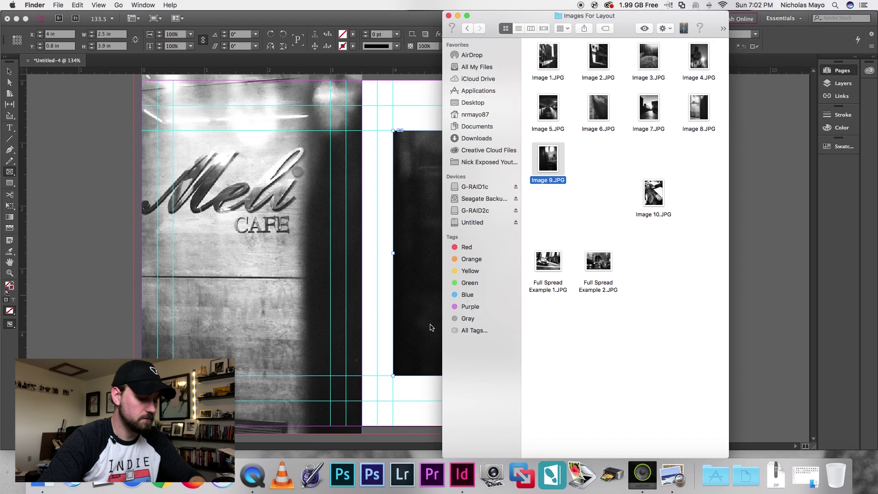
left_click(430, 307)
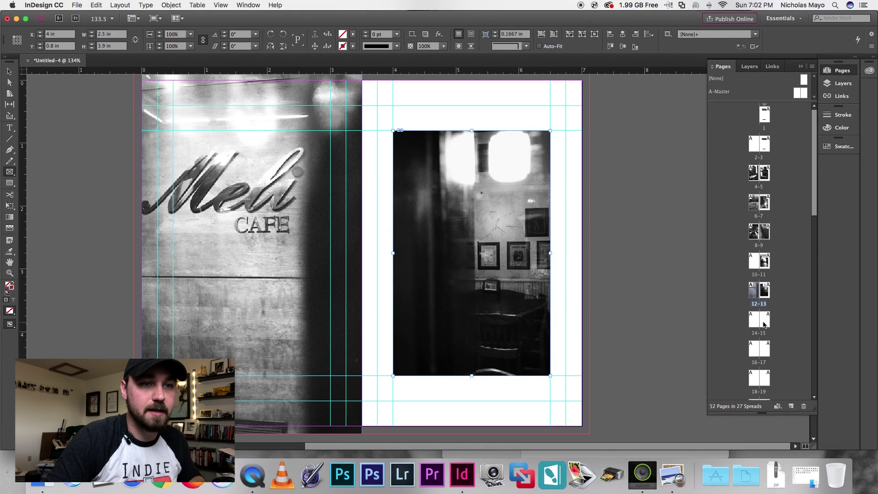
double_click(750, 318)
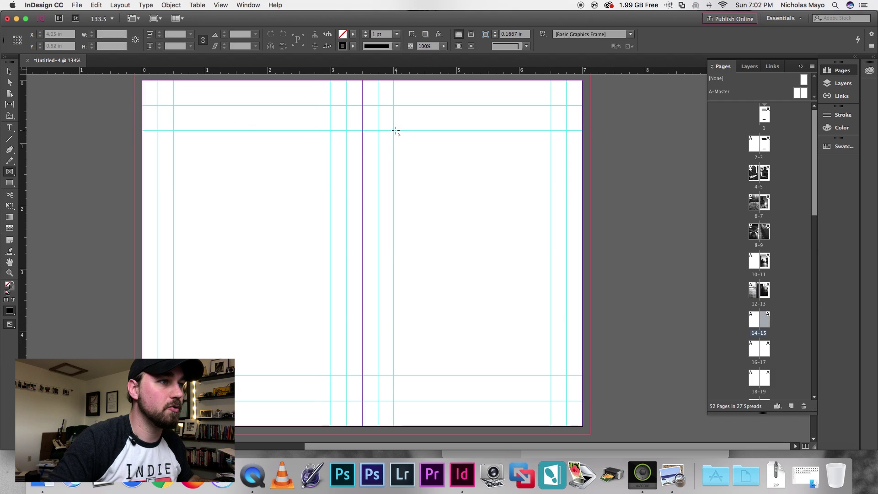
Draw a frame on page 15 and fill it proportionally with Image 10.JPG, the cafe-chairs photo.
left_click_drag(396, 131, 551, 376)
key("ctrl+Up")
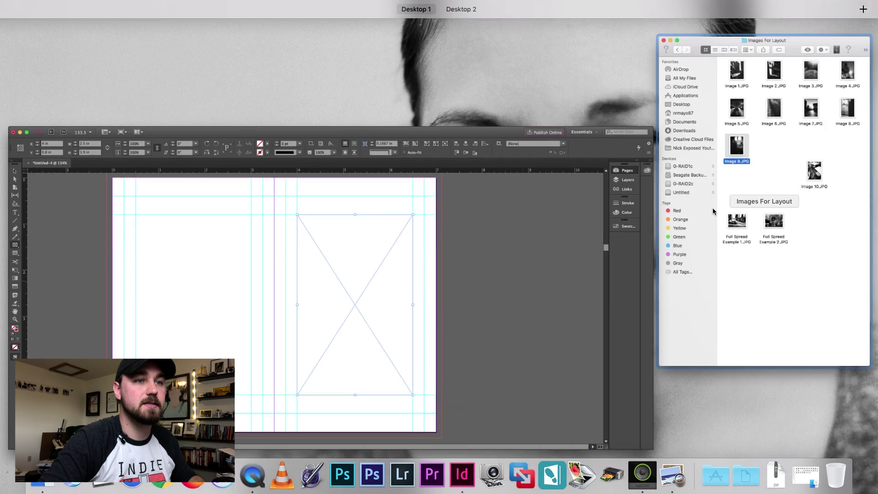
left_click(729, 260)
left_click_drag(653, 192, 436, 336)
key("ctrl+Up")
left_click(417, 317)
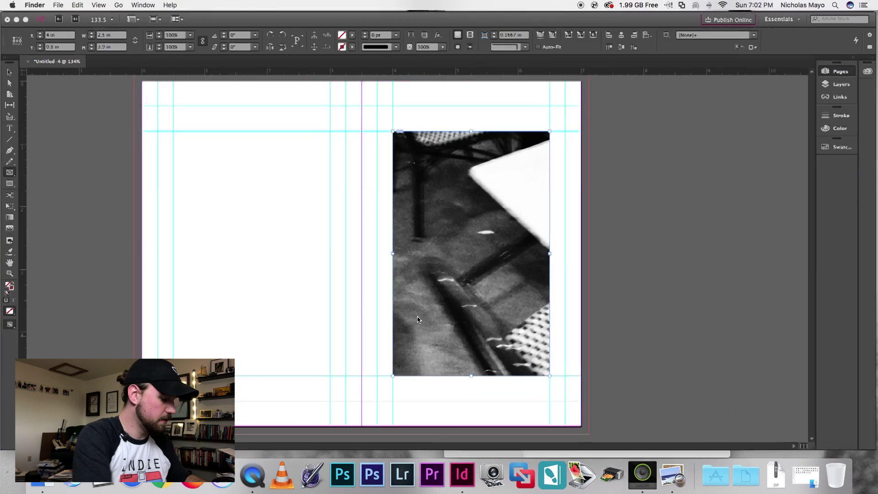
key("super+F12")
key("super+alt+shift+c")
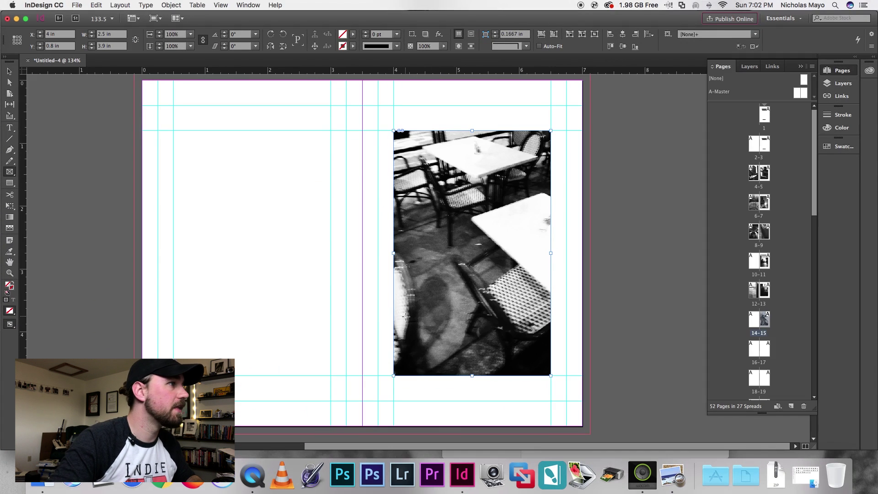
key("v")
left_click(635, 253)
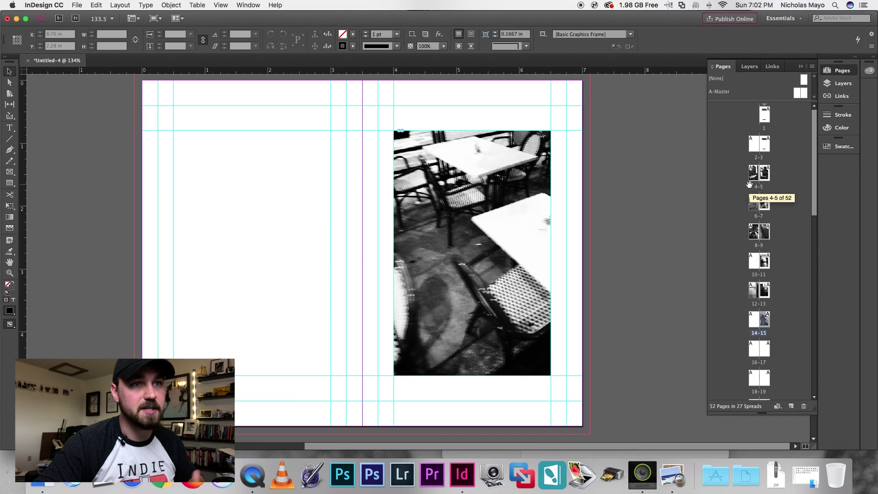
Hide the guides and scroll through the booklet from the cover to review the spreads.
double_click(766, 145)
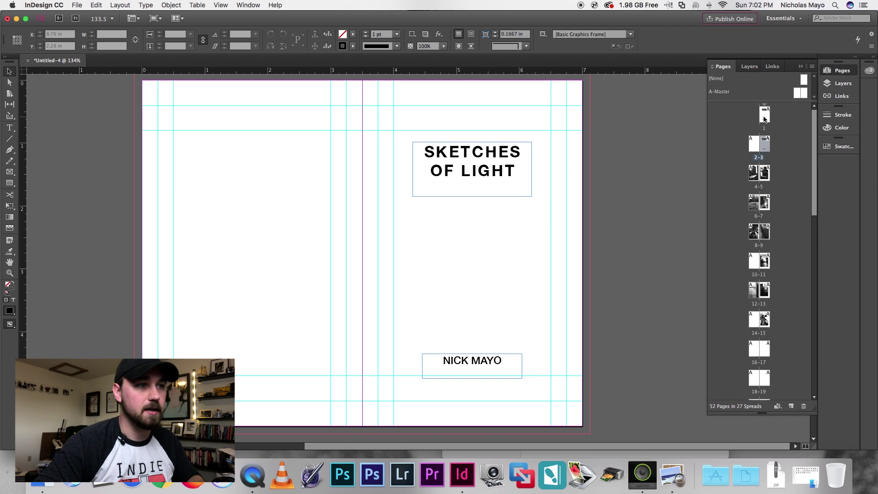
double_click(763, 118)
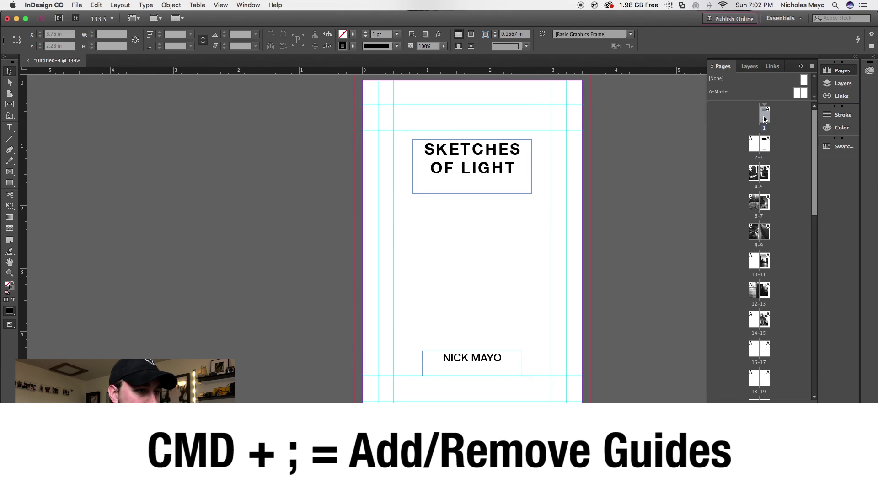
key("super+semicolon")
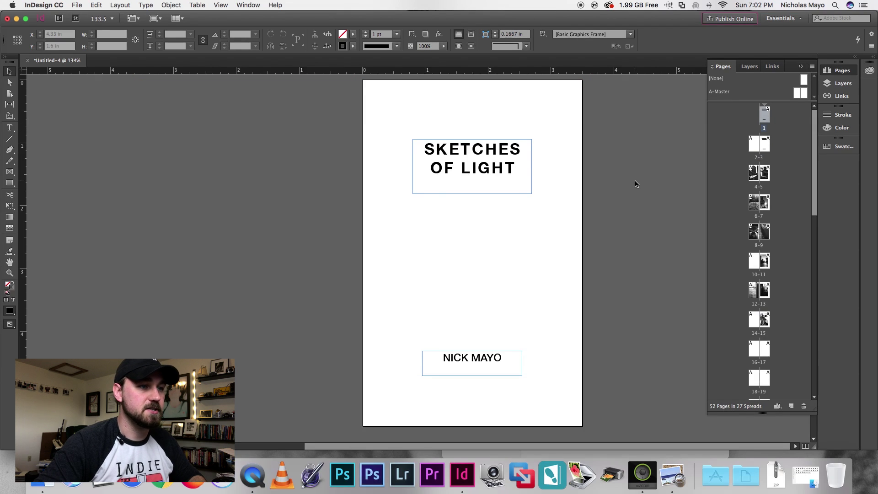
scroll(635, 184, "down", 10)
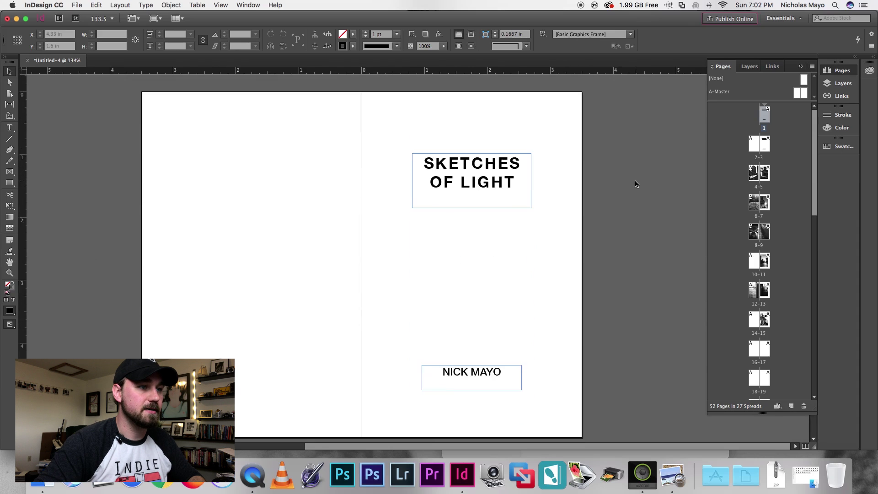
scroll(634, 184, "down", 10)
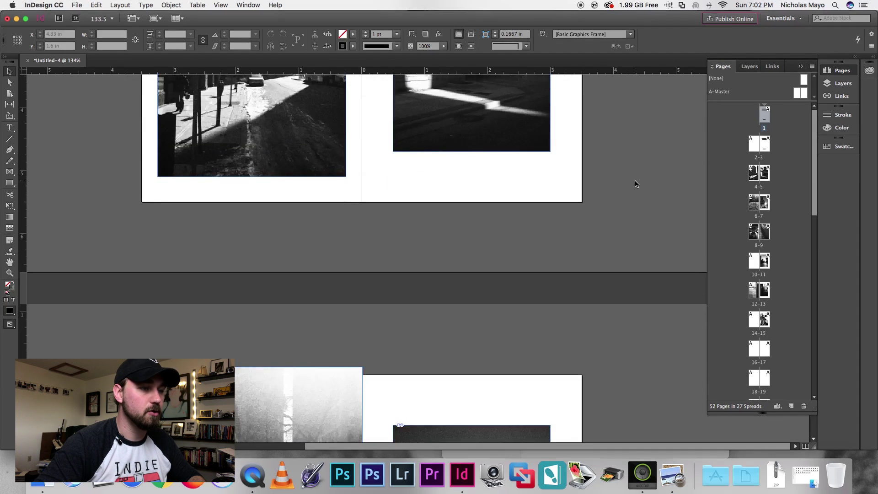
scroll(634, 183, "down", 12)
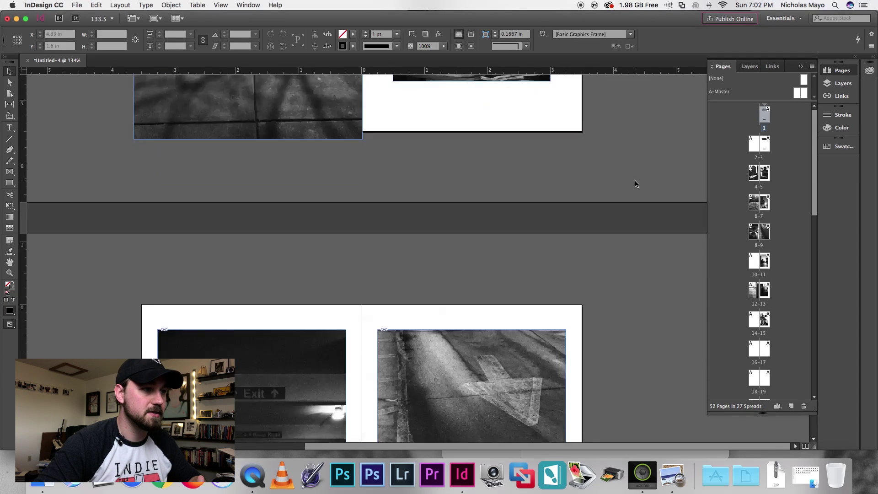
scroll(634, 184, "down", 12)
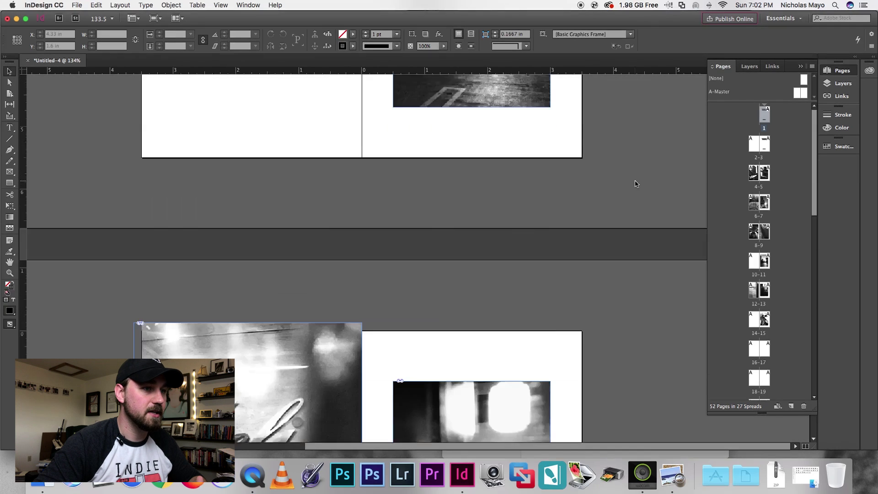
scroll(634, 184, "down", 12)
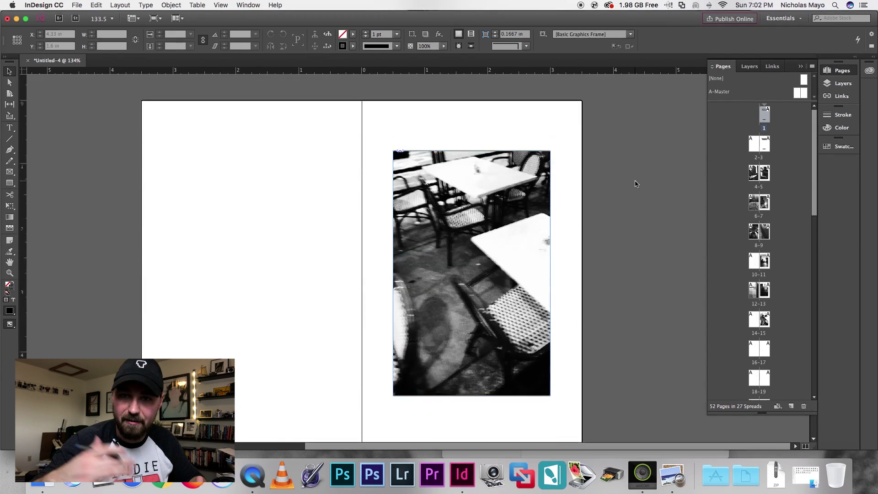
scroll(634, 184, "down", 1)
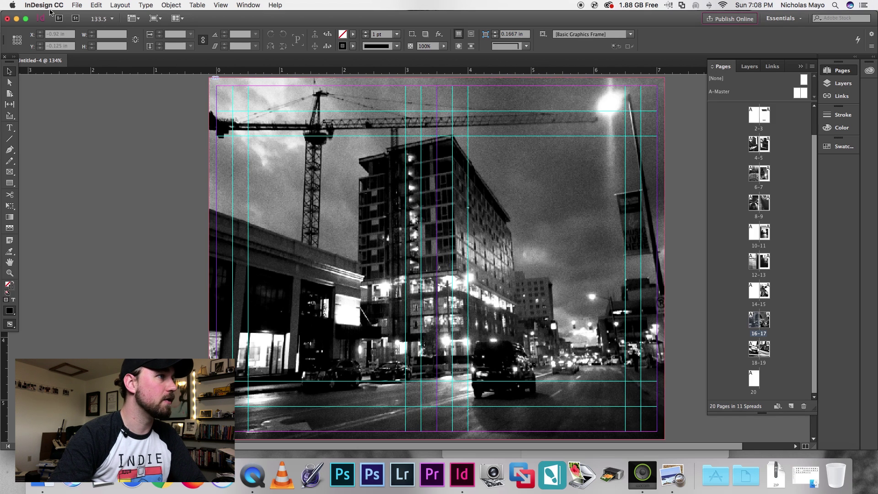
Turn off Facing Pages in Document Setup so the booklet becomes single pages.
left_click(77, 4)
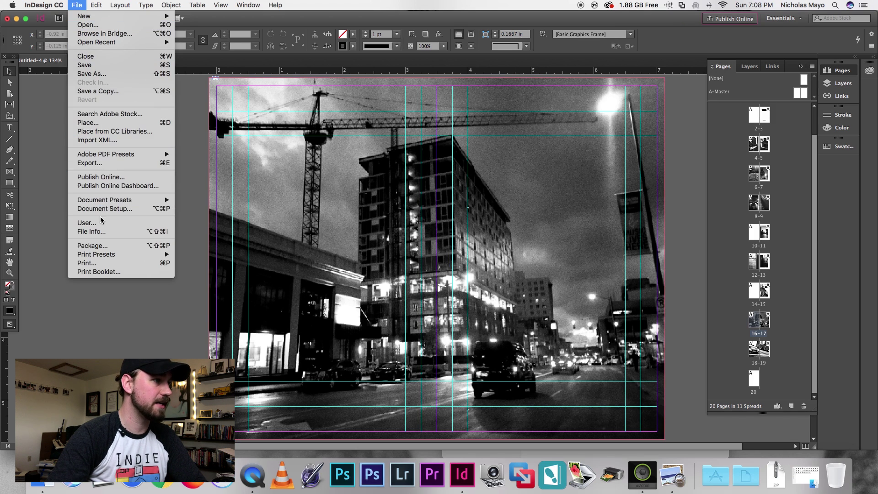
left_click(121, 209)
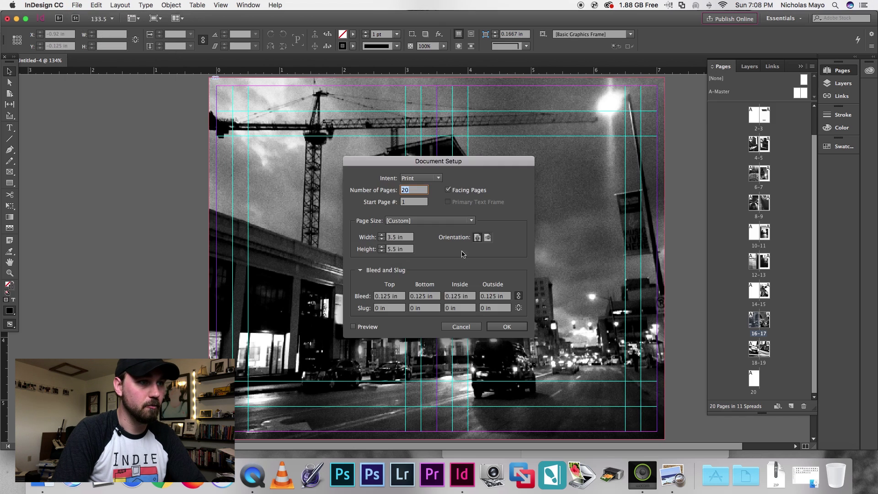
left_click(448, 190)
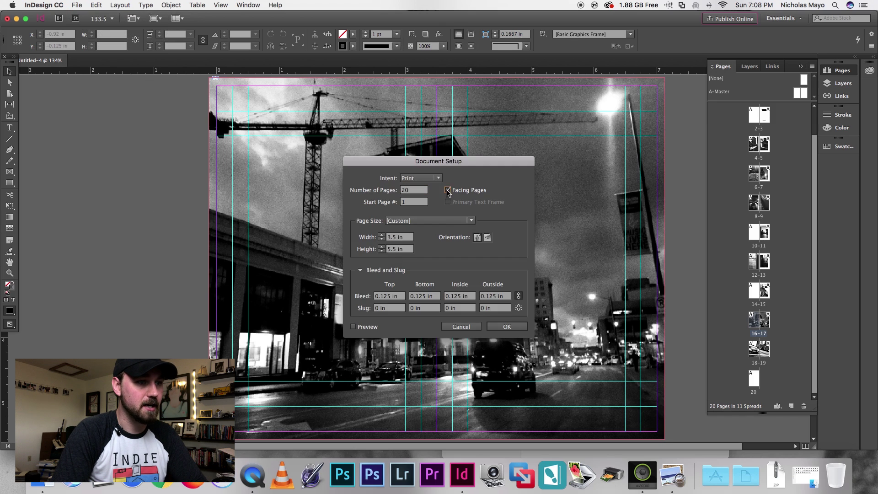
left_click(507, 327)
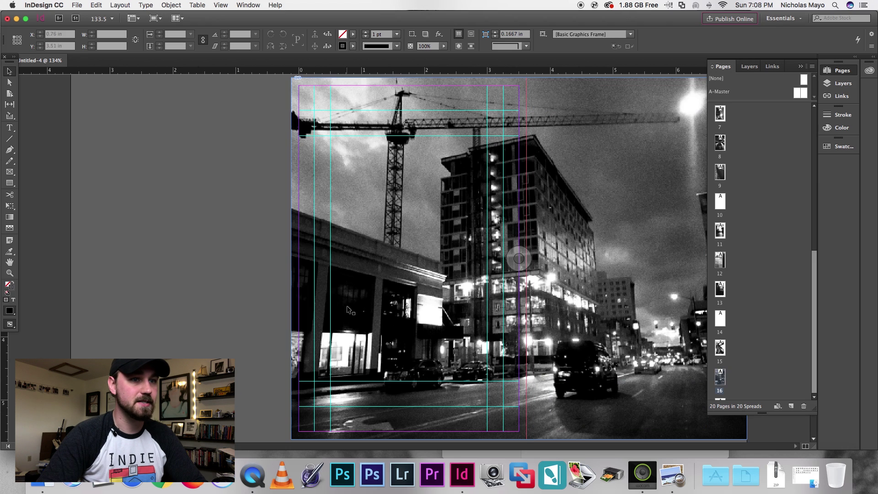
Check pages 16-19, including the street photo on page 16 and the car photo on page 18.
scroll(182, 346, "down", 5)
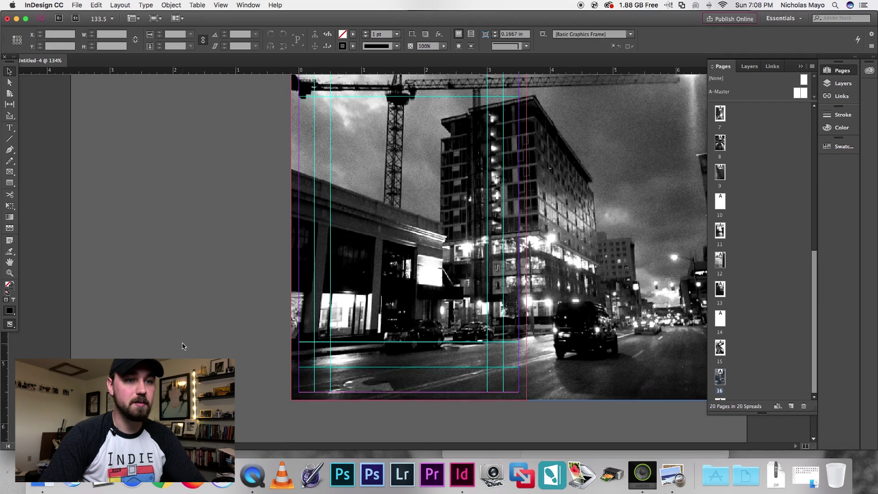
scroll(780, 334, "down", 2)
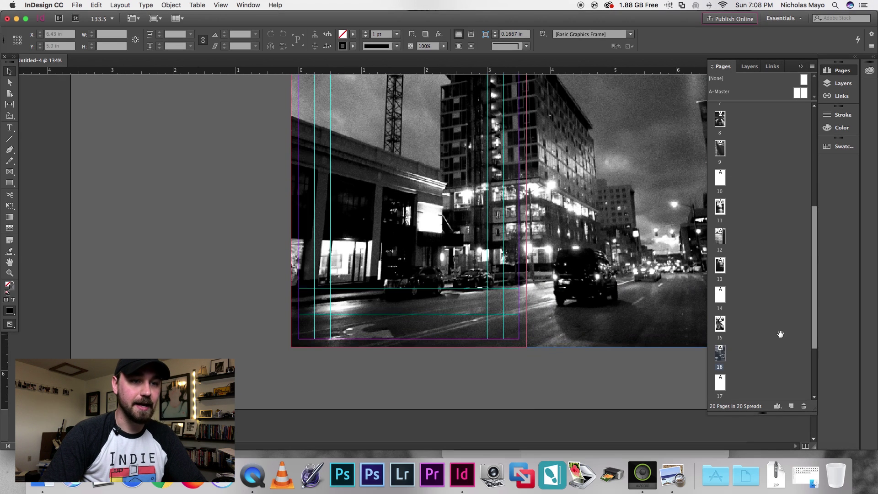
double_click(720, 384)
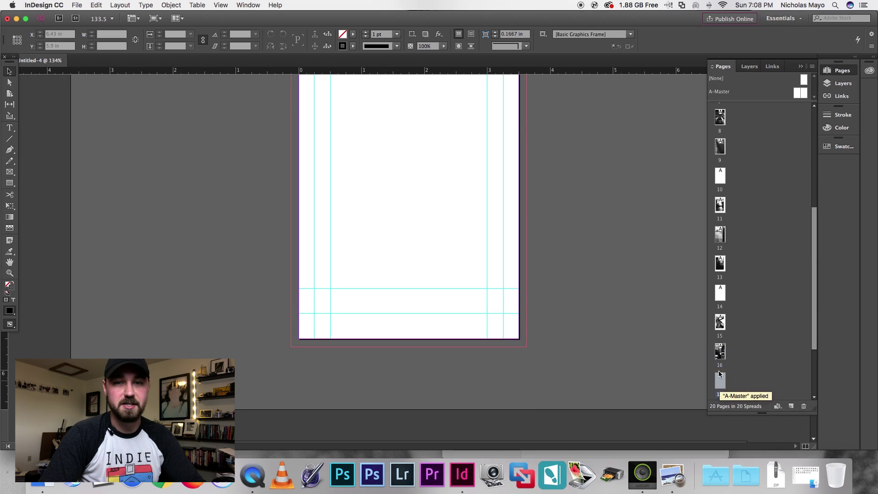
double_click(720, 352)
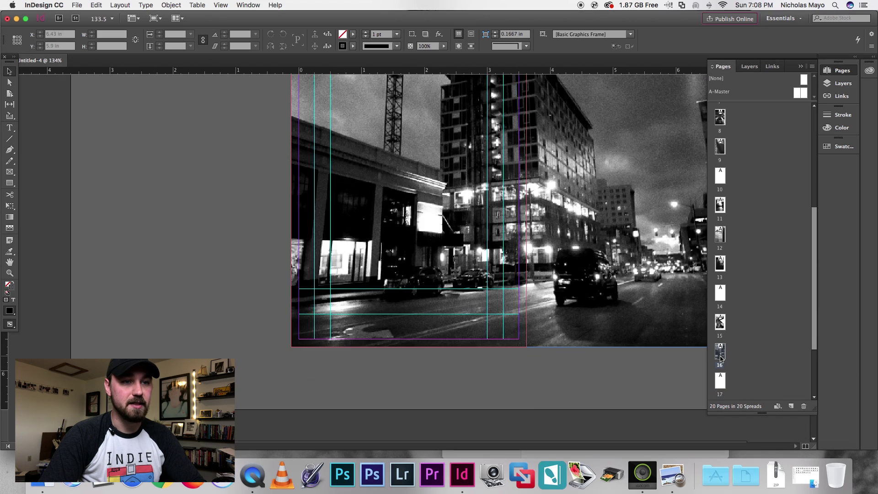
scroll(721, 378, "down", 2)
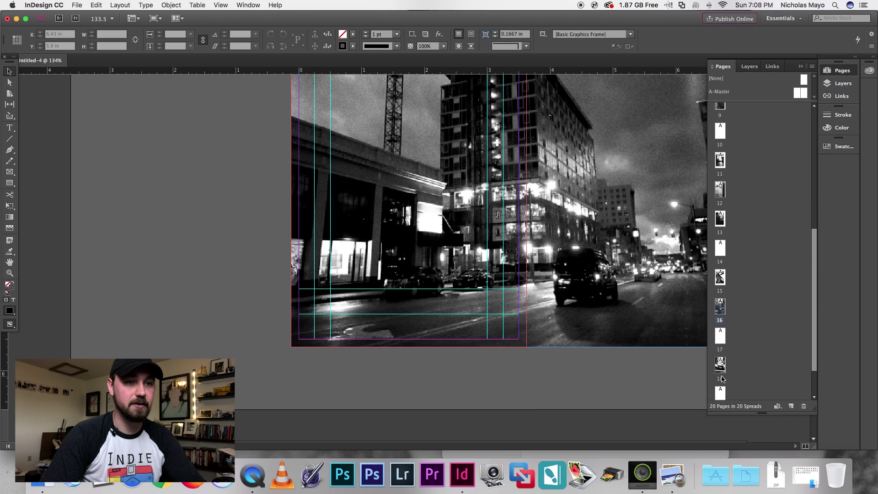
double_click(719, 356)
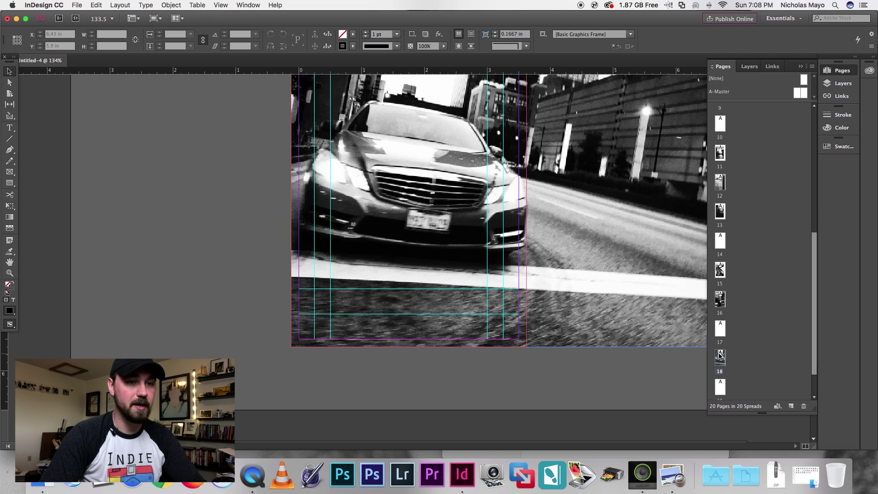
double_click(722, 389)
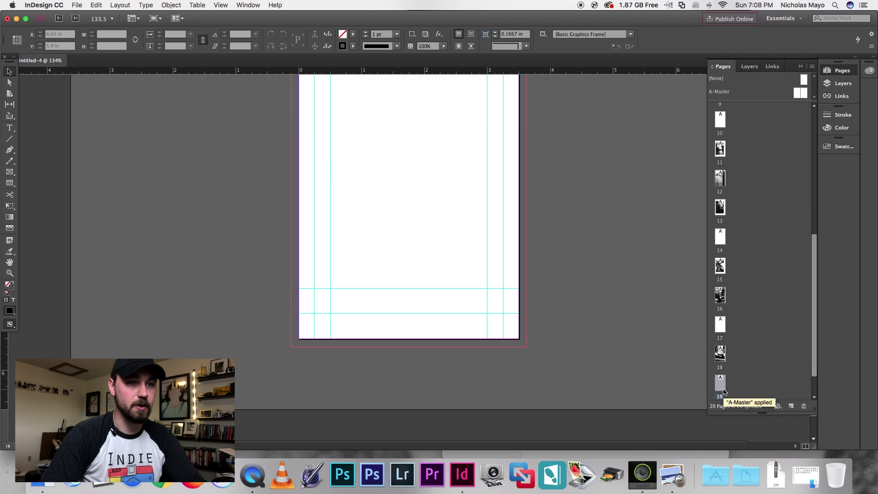
double_click(721, 355)
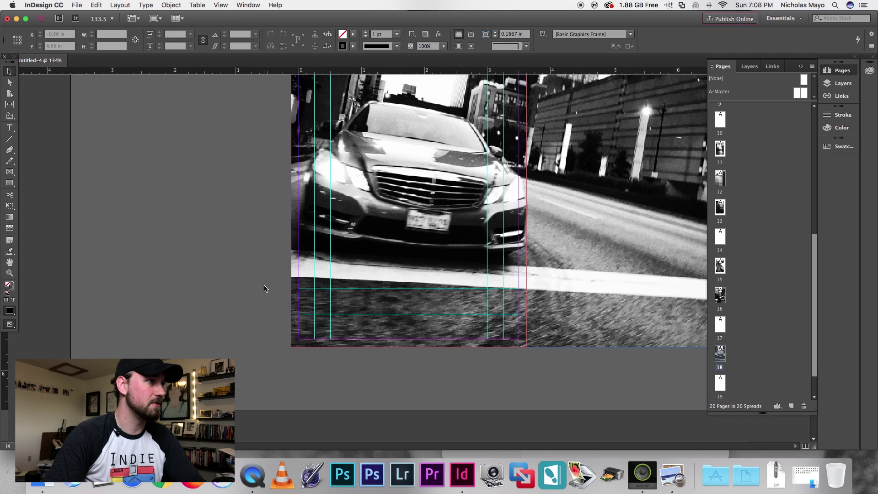
Switch Facing Pages back on in Document Setup.
left_click(79, 6)
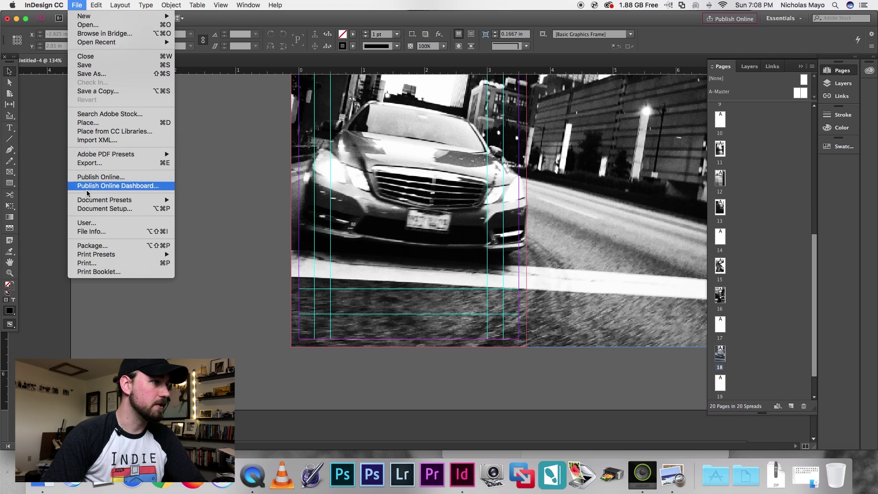
left_click(85, 209)
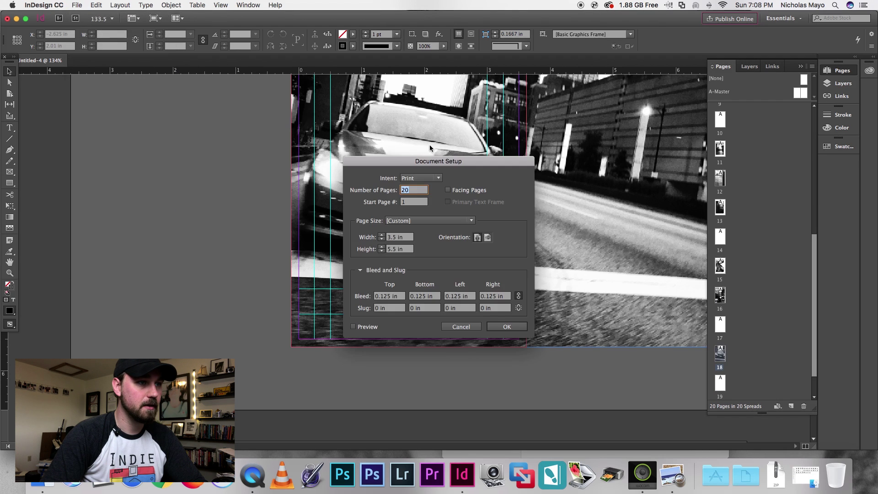
left_click(447, 190)
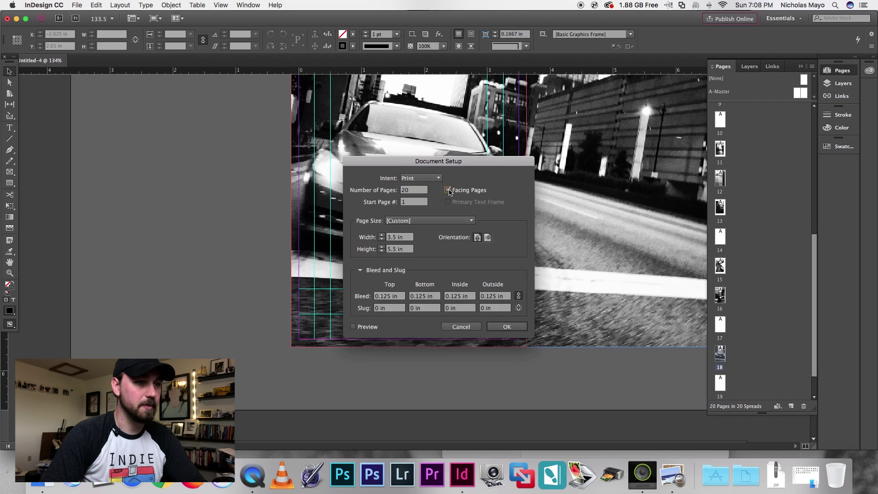
left_click(507, 327)
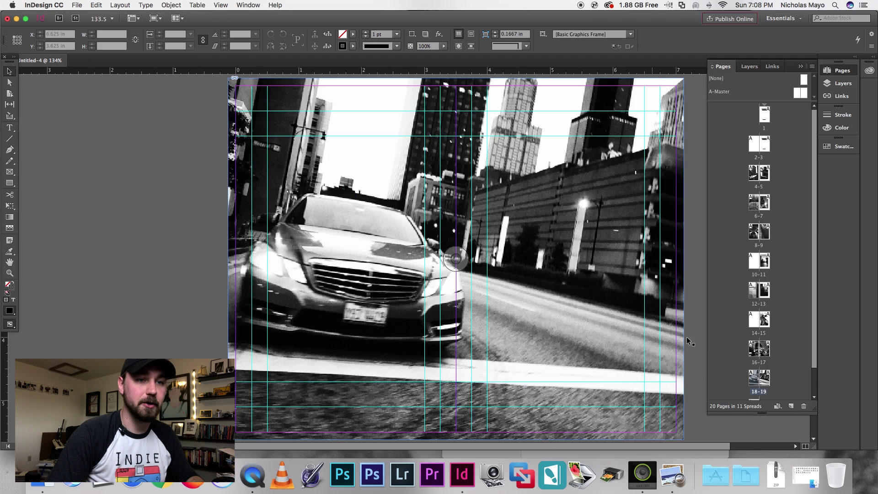
Paste a copy of the street photo frame on spread 16-17 and align it over the original.
double_click(768, 354)
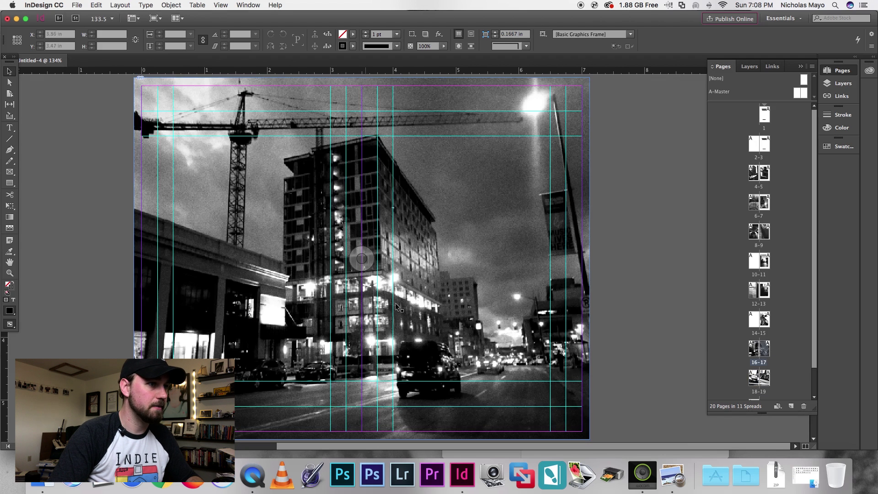
left_click(412, 278)
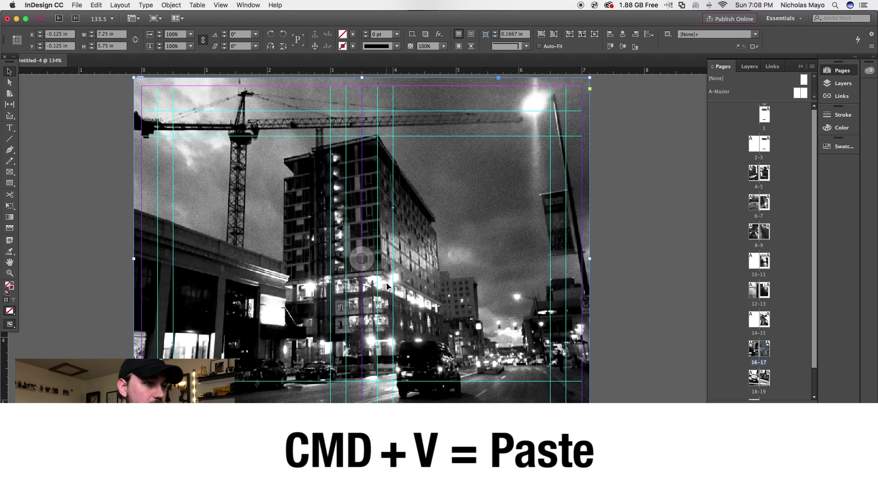
key("super+v")
left_click_drag(443, 298, 442, 297)
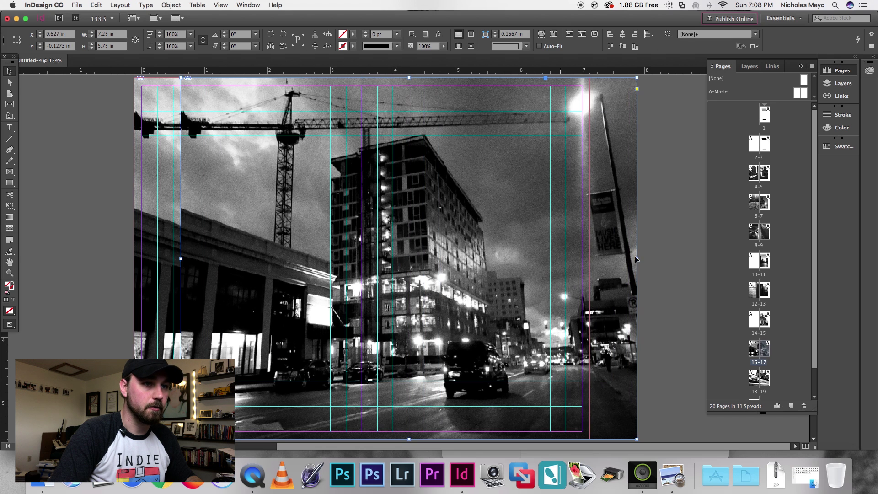
left_click_drag(636, 251, 591, 252)
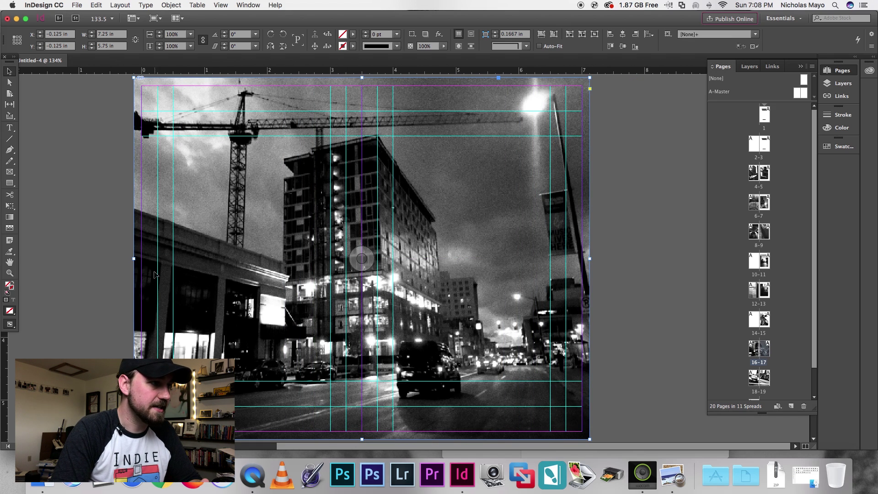
Try cropping the photo frames, then restore the frame to the full spread width.
left_click_drag(134, 259, 362, 258)
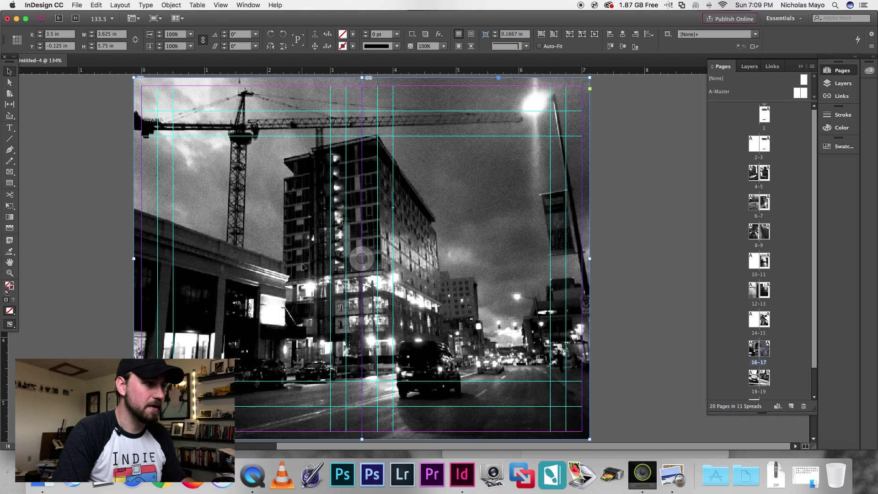
key("super+z")
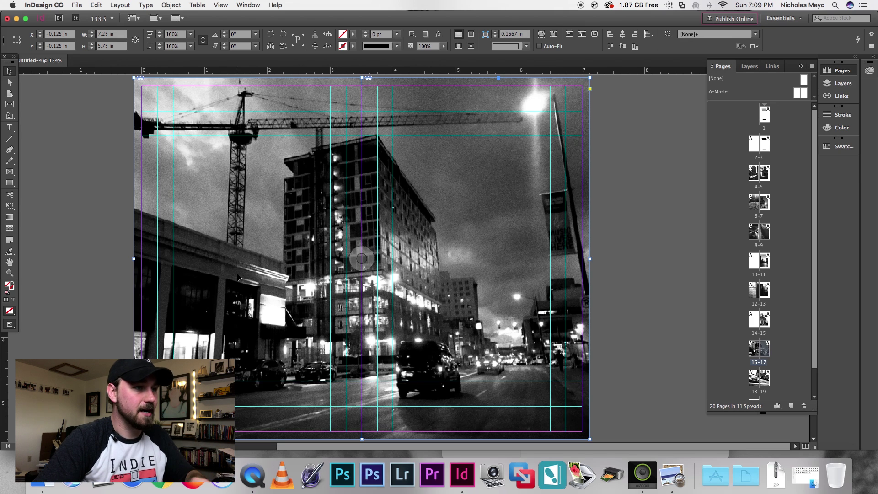
left_click(480, 293)
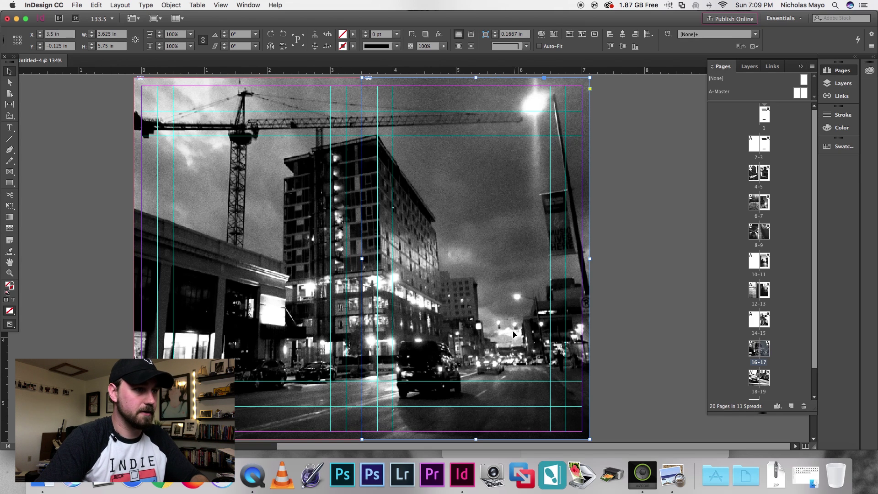
key("super+shift+a")
left_click(225, 293)
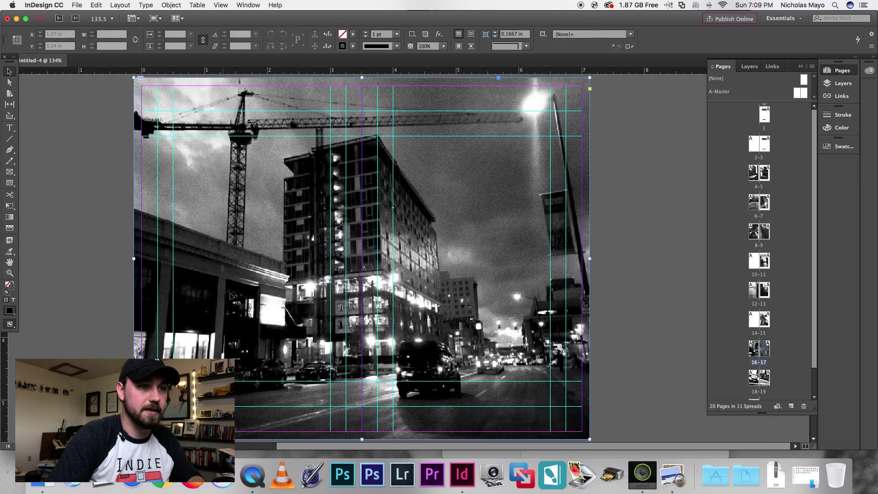
left_click_drag(590, 258, 361, 269)
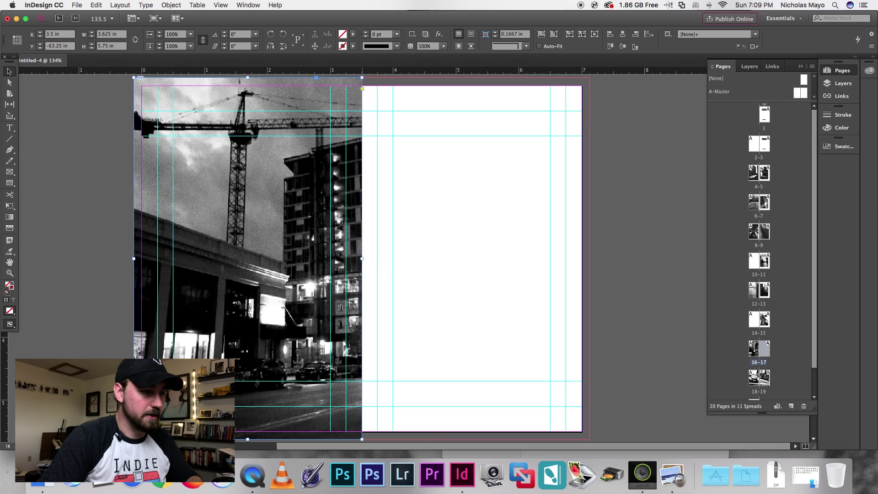
left_click_drag(361, 259, 589, 267)
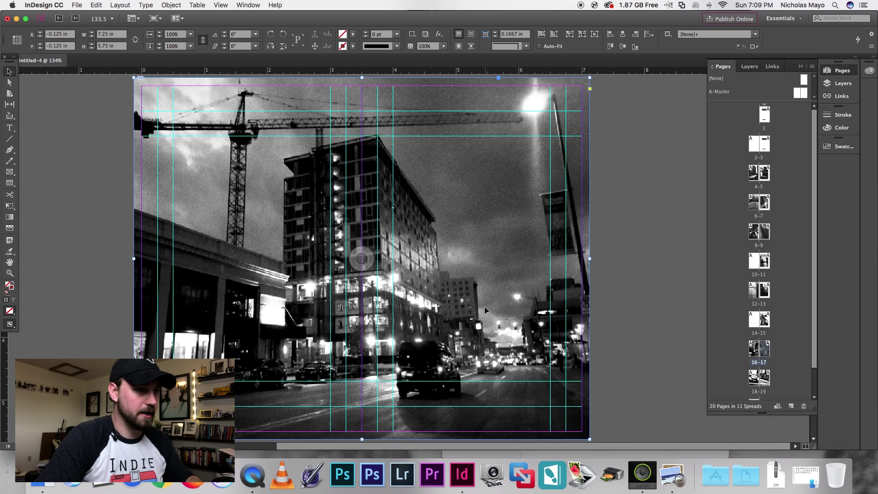
Crop the full-width photo frame down to cover only the left page.
left_click_drag(406, 281, 453, 280)
key("super+z")
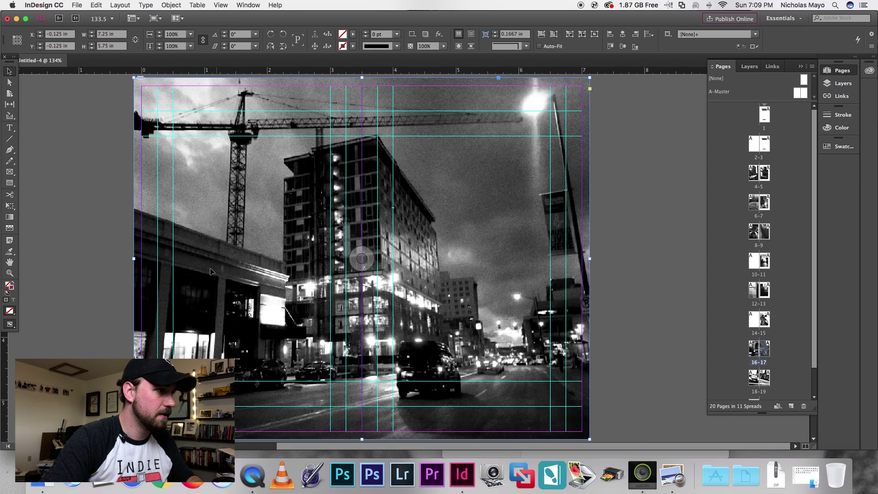
left_click_drag(133, 259, 362, 260)
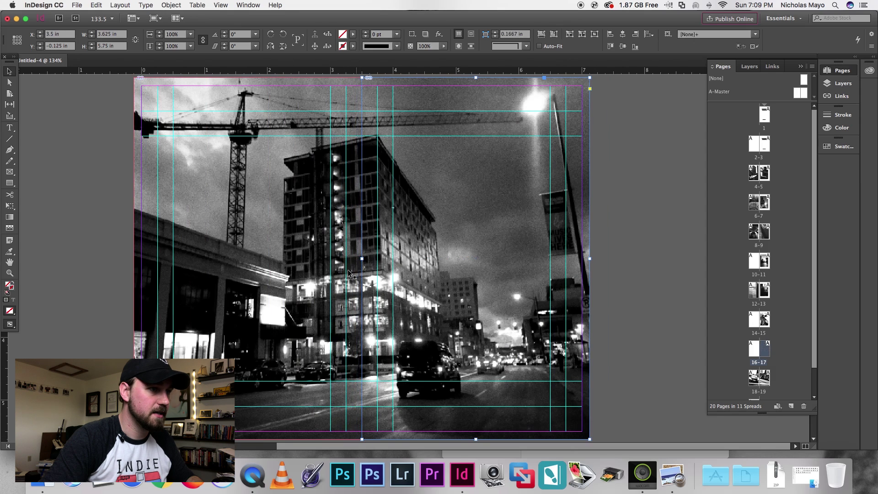
key("super+z")
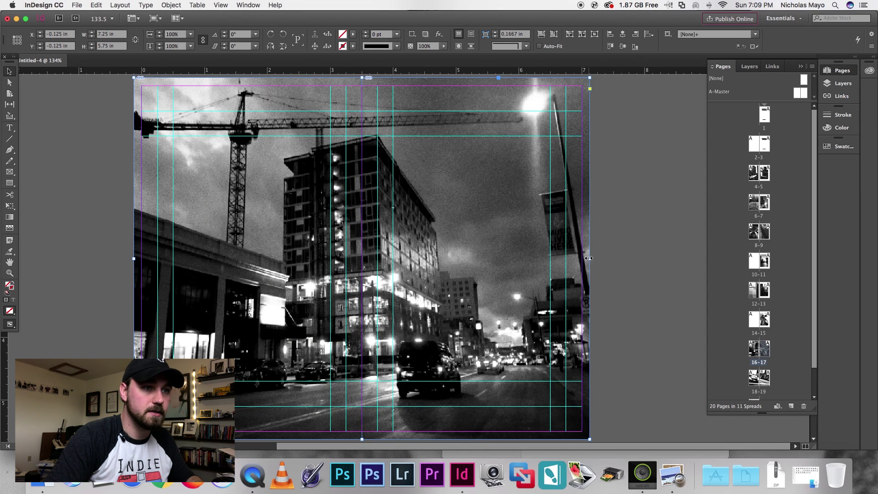
left_click_drag(589, 260, 360, 282)
left_click(635, 290)
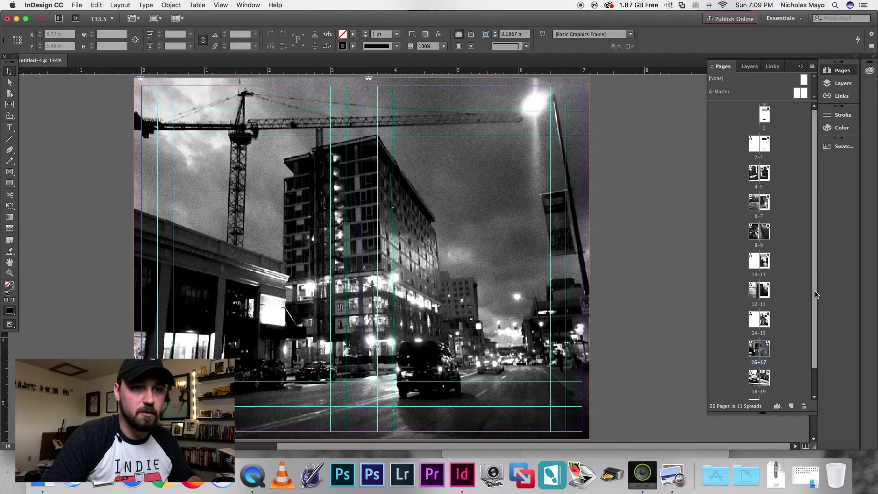
scroll(797, 323, "down", 3)
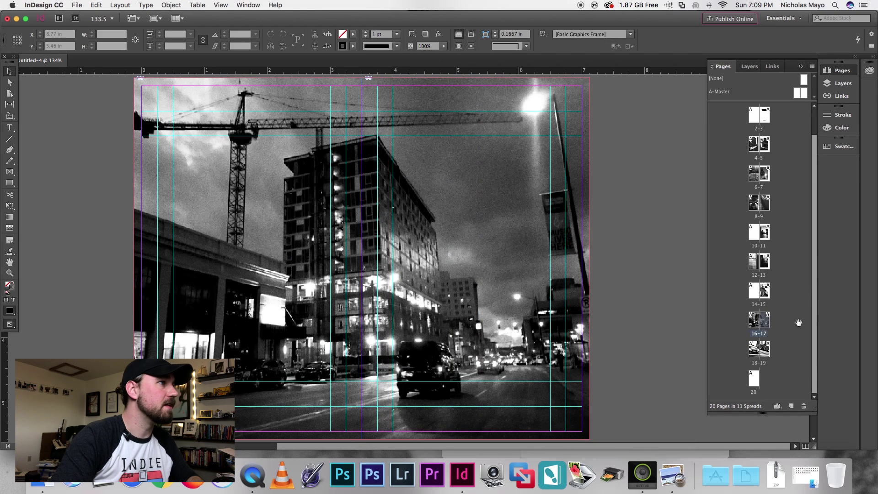
Turn off Facing Pages in Document Setup to show single pages.
left_click(77, 6)
left_click(83, 211)
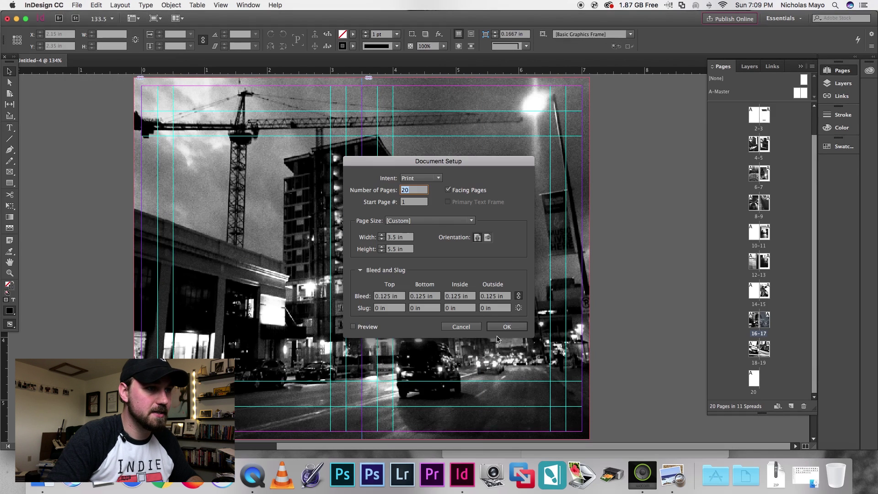
left_click(447, 190)
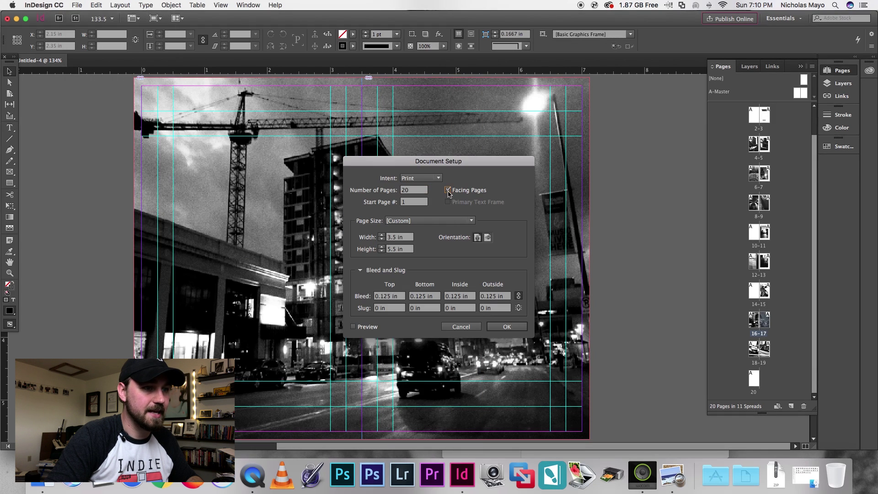
left_click(506, 327)
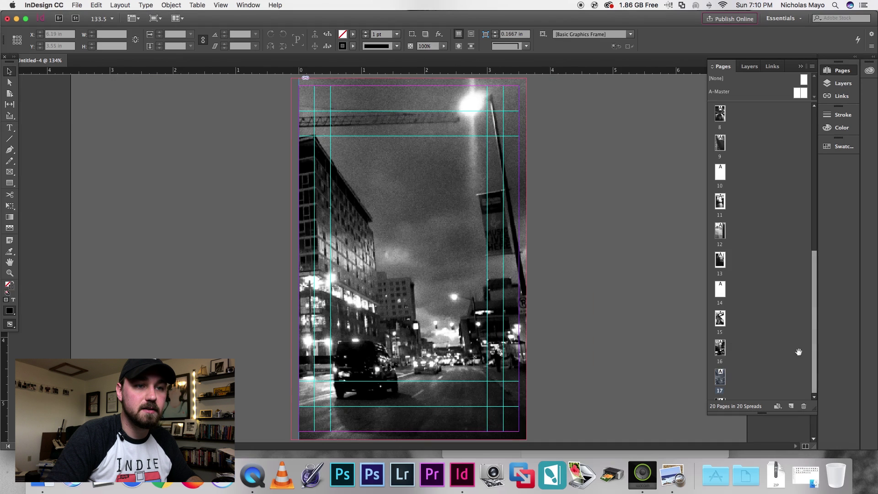
Compare the two halves of the crane photo on pages 16 and 17.
double_click(721, 377)
double_click(721, 348)
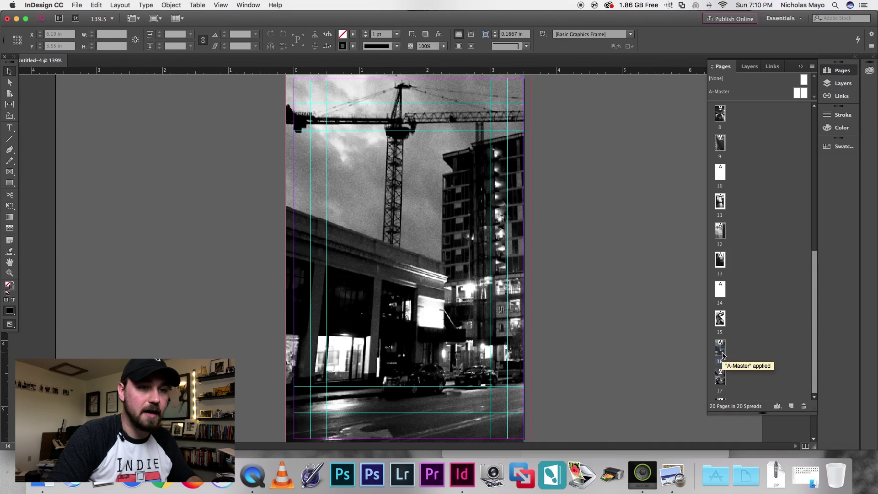
double_click(720, 380)
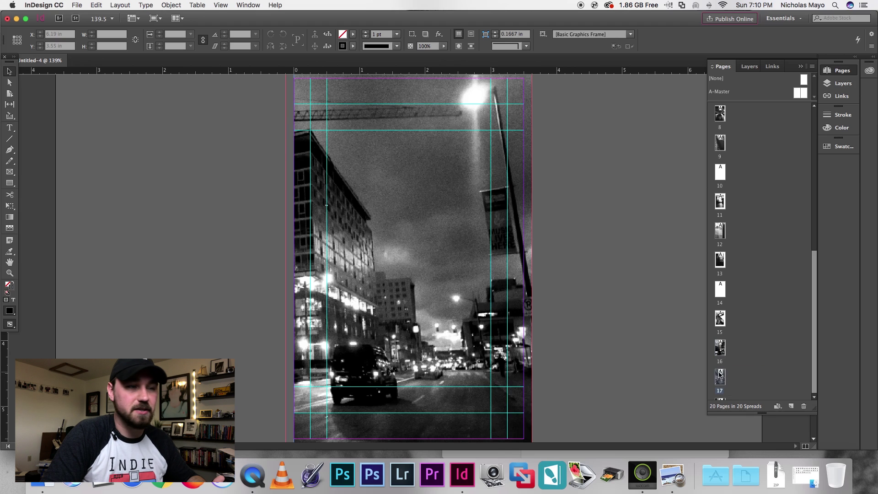
left_click_drag(721, 349, 719, 381)
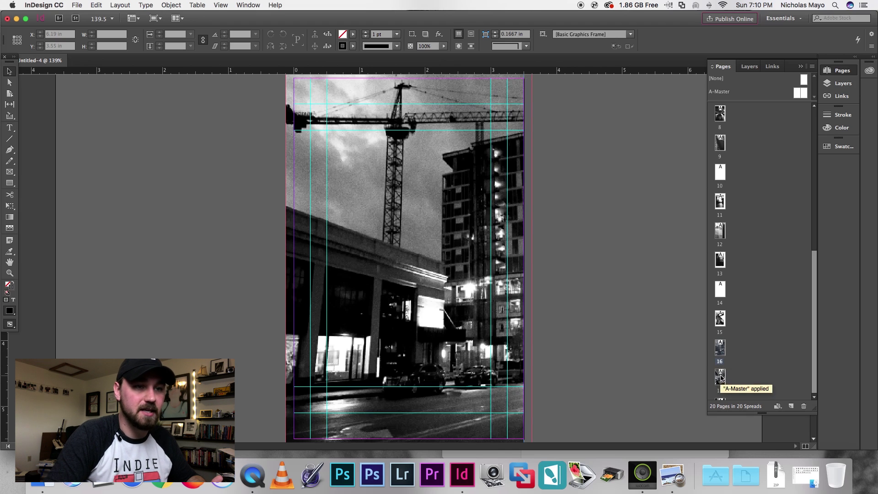
double_click(720, 377)
Confirm Document Setup with Facing Pages on so pages regroup into spreads.
left_click(76, 5)
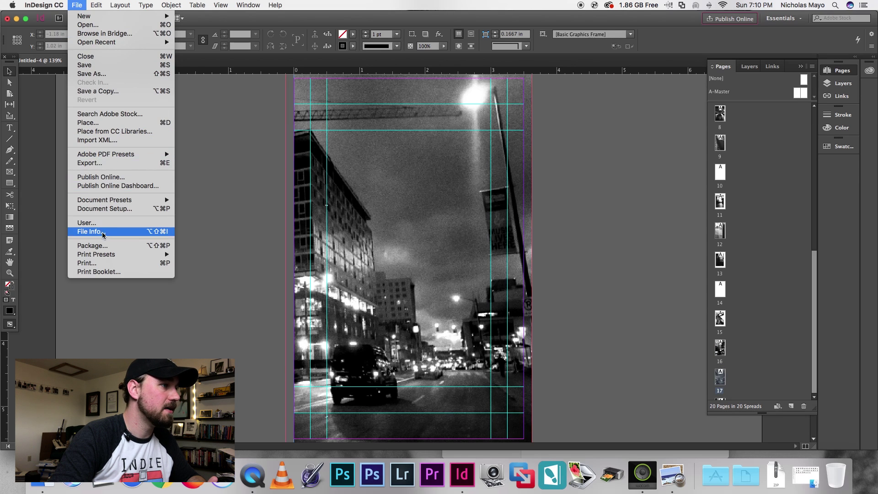
left_click(130, 209)
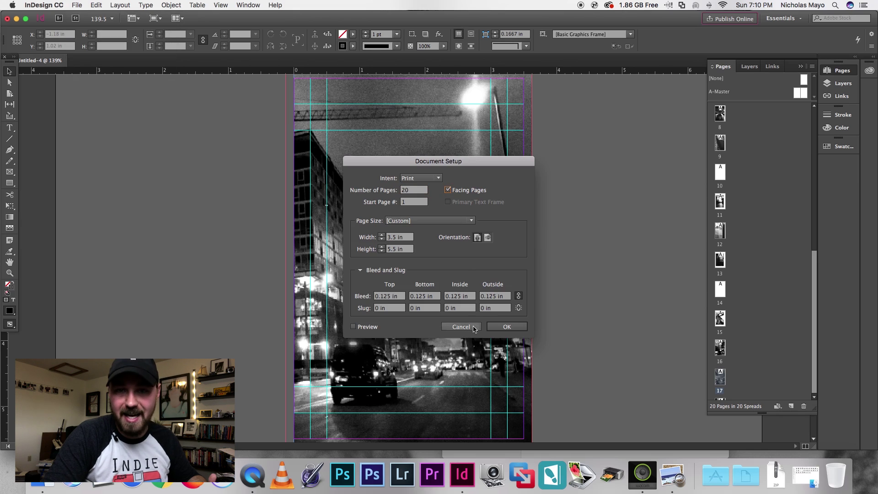
left_click(518, 326)
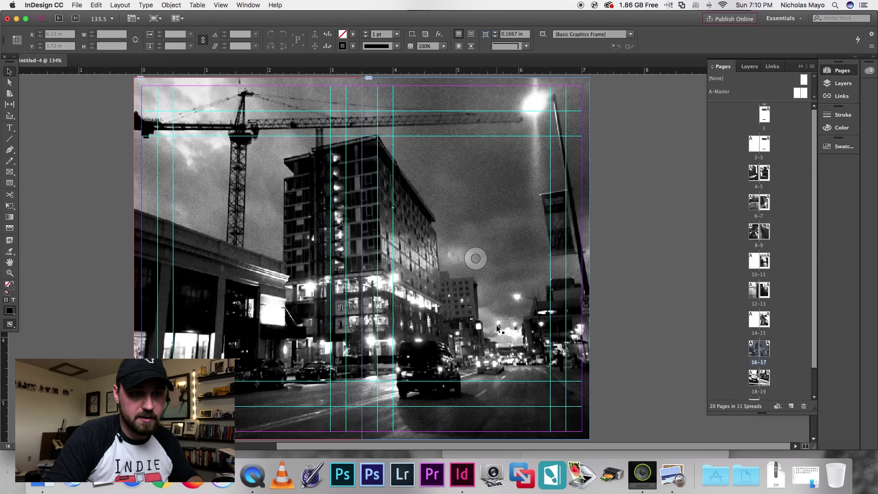
Select the car photo frame on spread 18-19, shifting it and returning it to place.
double_click(762, 382)
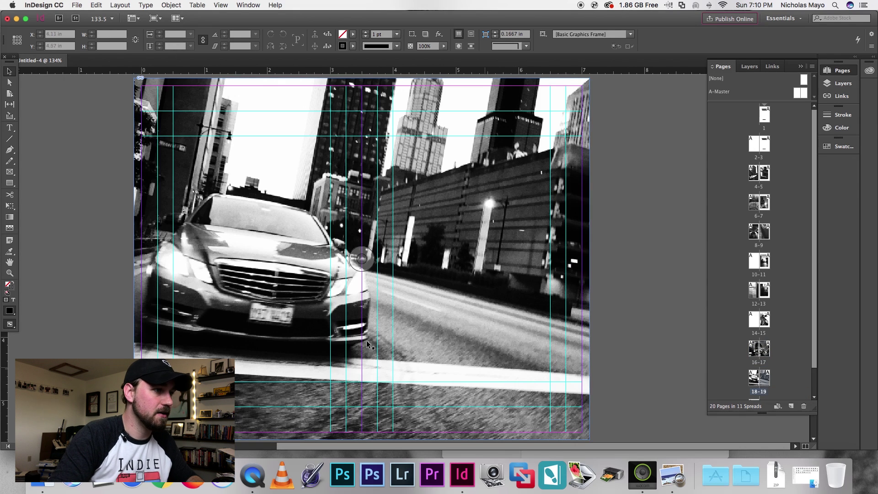
left_click(258, 291)
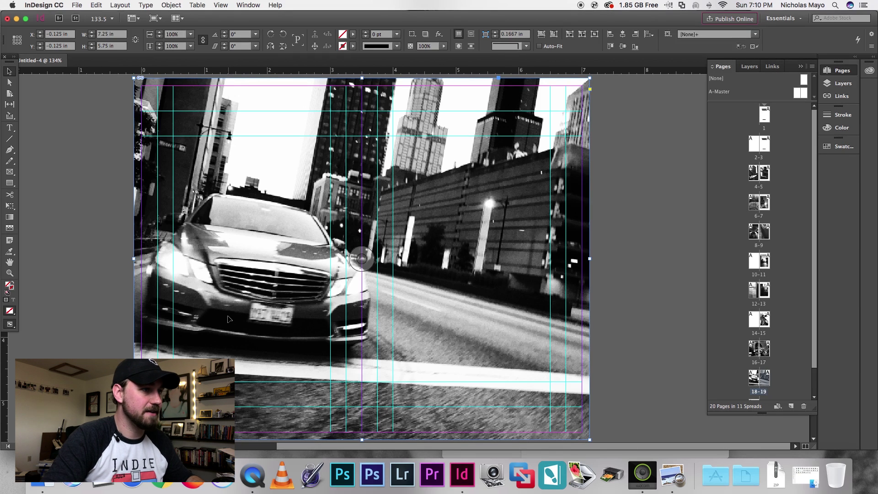
left_click_drag(346, 265, 394, 264)
left_click_drag(403, 195, 371, 197)
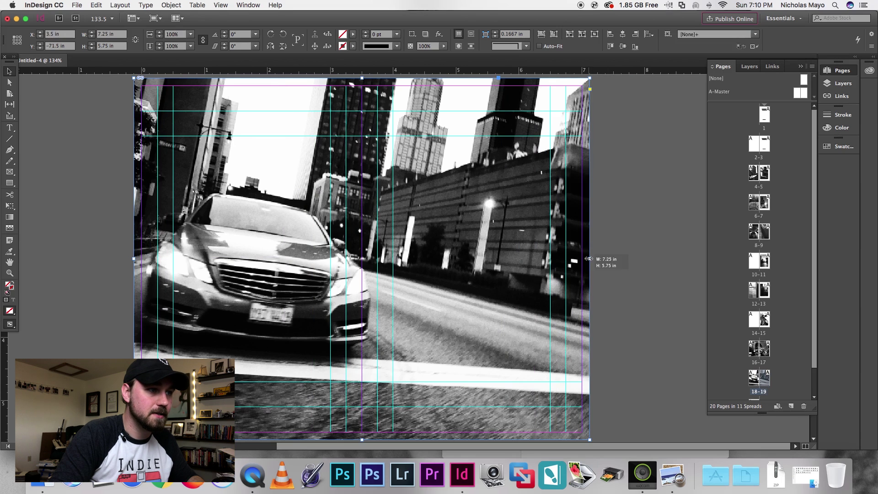
Trim the car photo frame to a single page, 3.625 in wide, restoring it after an accidental delete.
left_click_drag(588, 258, 362, 259)
key("super+z")
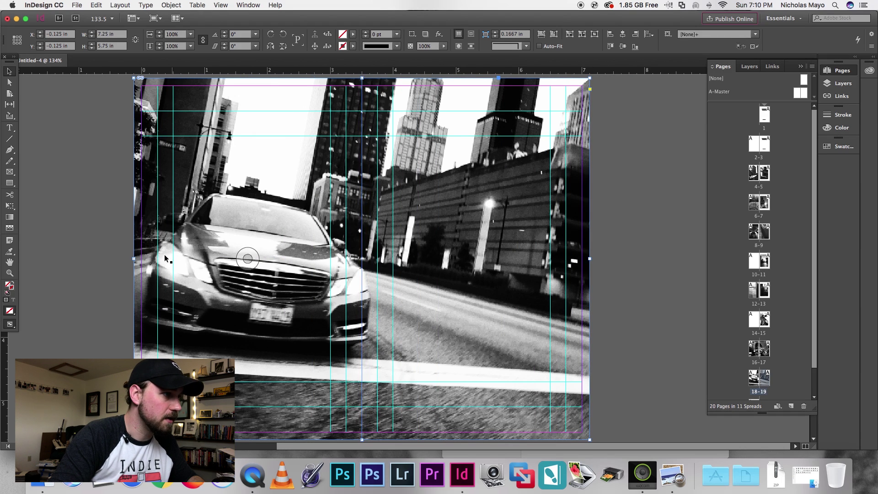
left_click_drag(132, 259, 362, 258)
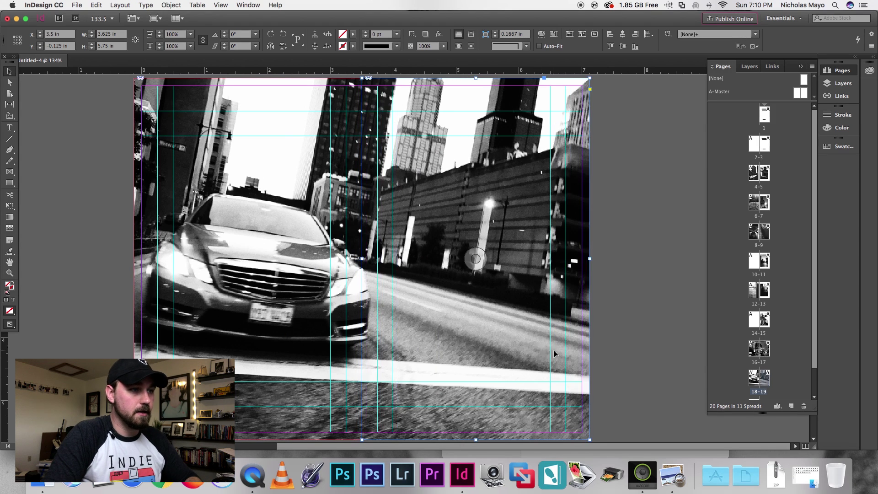
key("Delete")
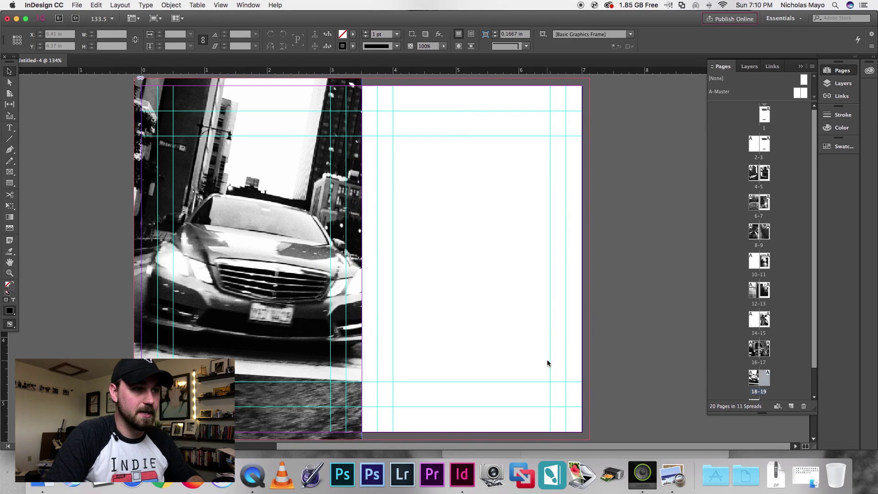
key("super+z")
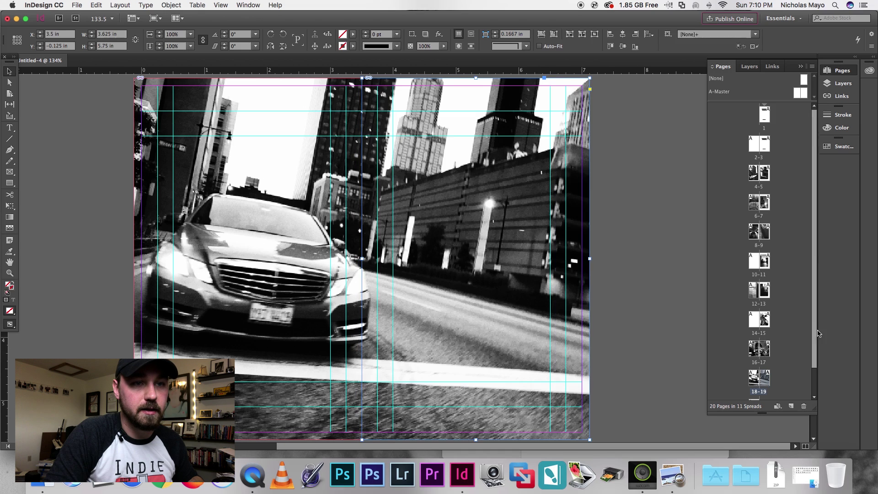
Turn off Facing Pages in Document Setup so the booklet becomes 20 single pages.
left_click(77, 5)
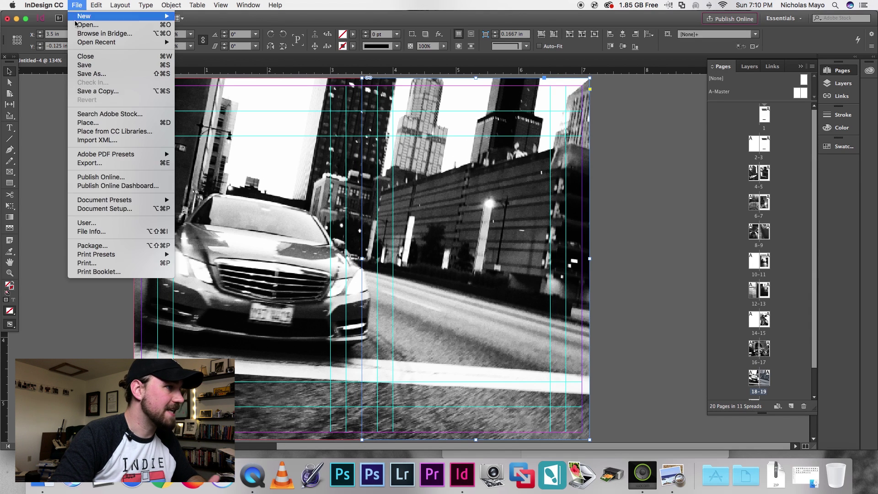
left_click(112, 210)
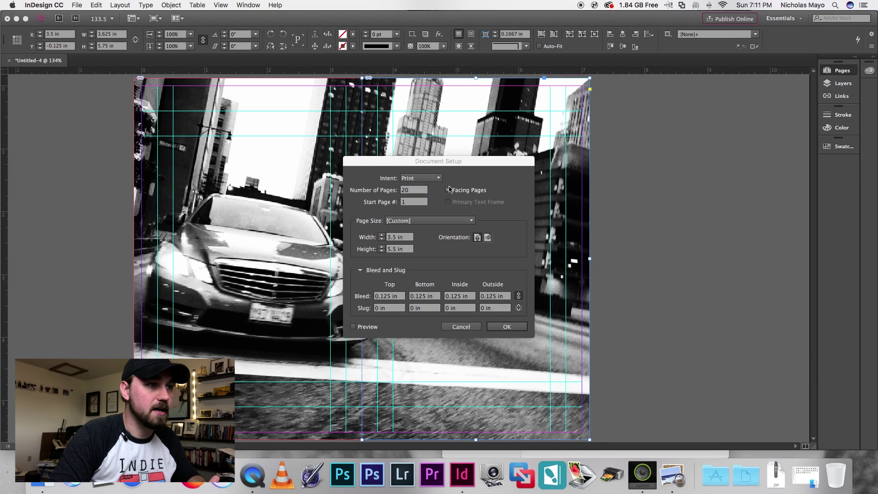
left_click(448, 189)
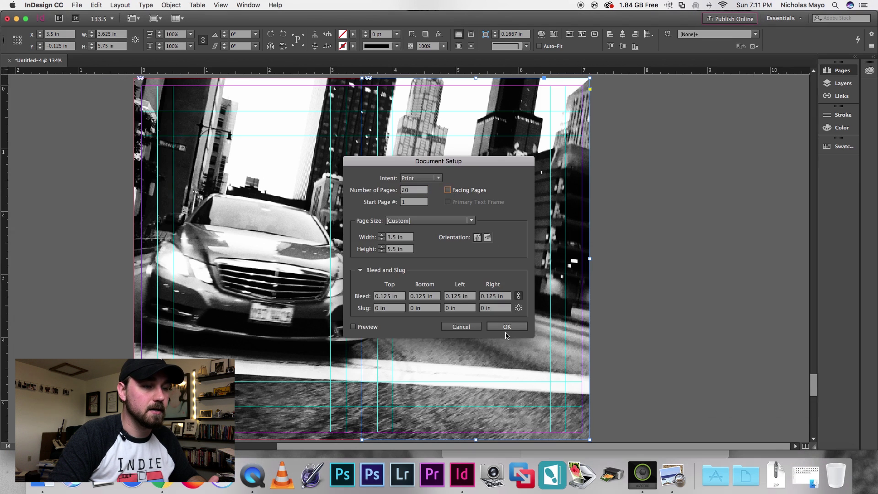
left_click(505, 326)
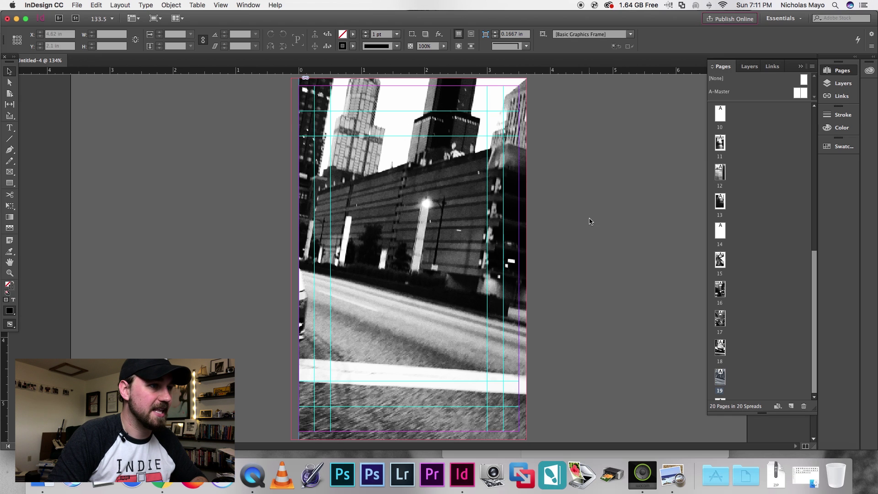
Review the single pages, fit page 19 in the window, and select its tree-shadow sidewalk photo frame.
scroll(589, 221, "down", 15)
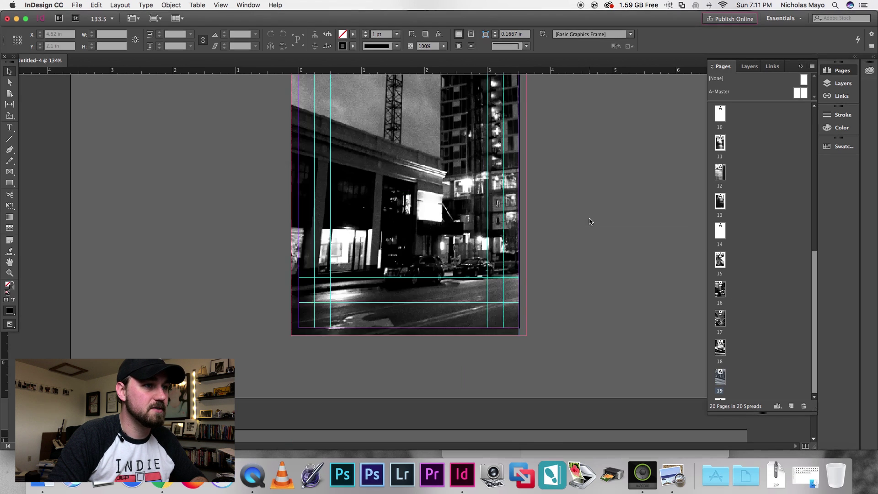
scroll(589, 221, "up", 20)
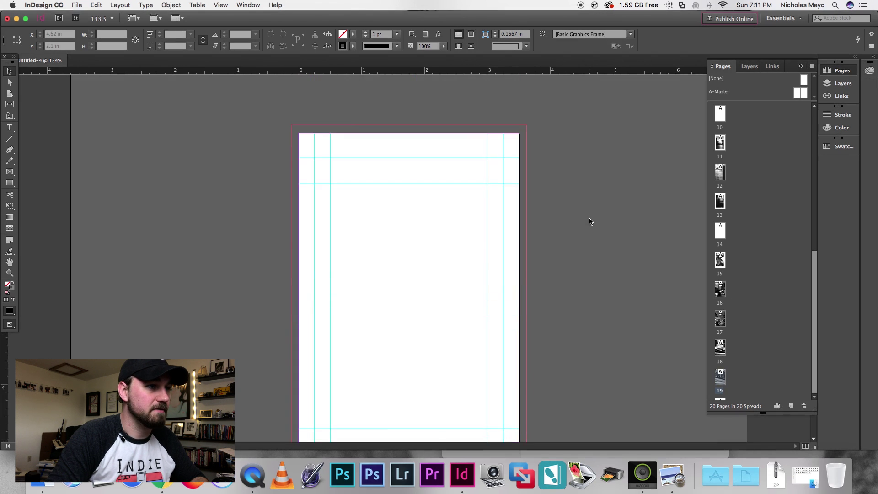
scroll(590, 222, "down", 5)
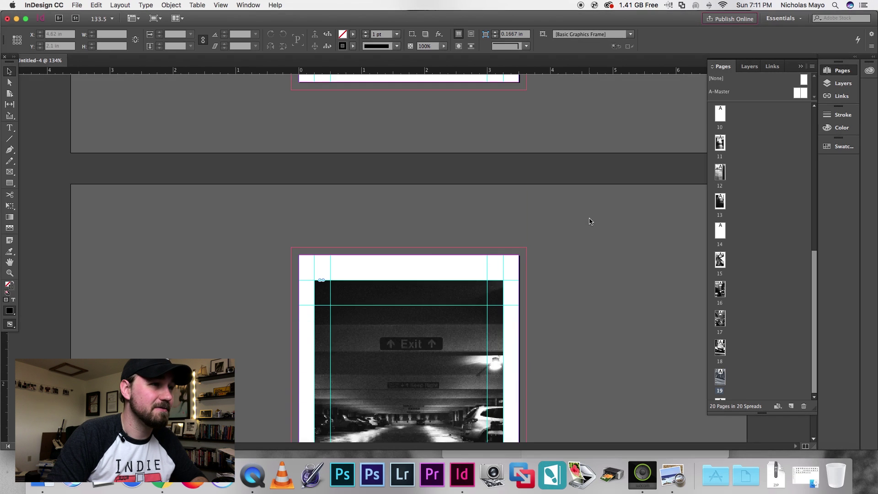
scroll(588, 221, "up", 20)
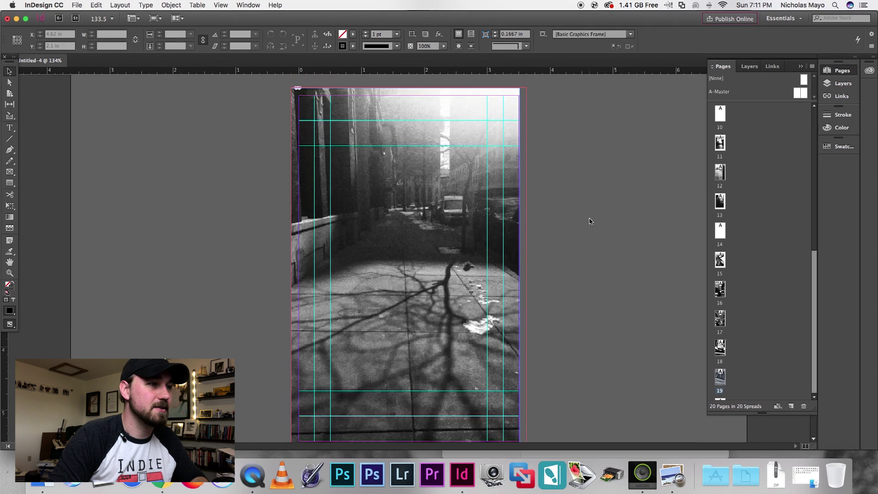
scroll(589, 221, "up", 15)
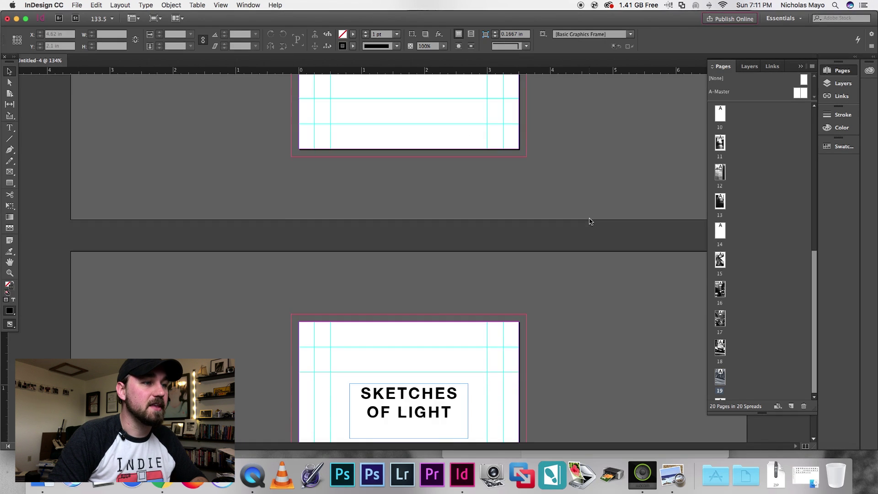
scroll(589, 221, "up", 10)
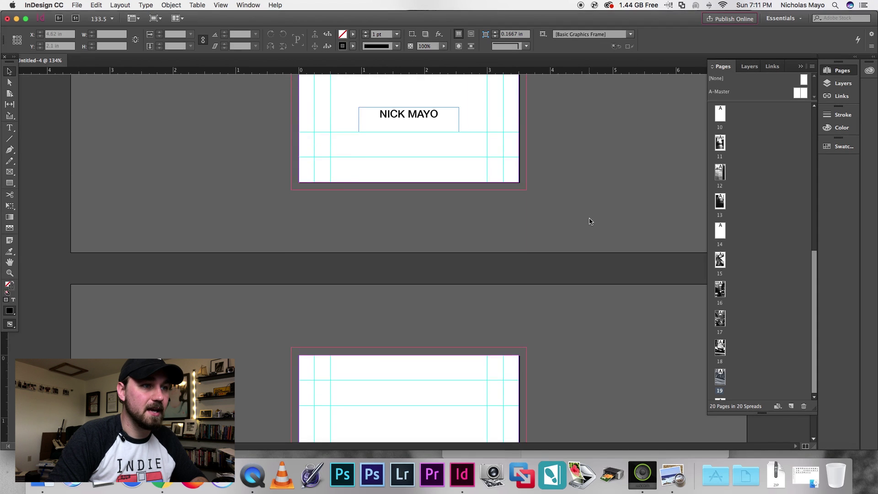
scroll(589, 221, "up", 5)
scroll(589, 221, "down", 15)
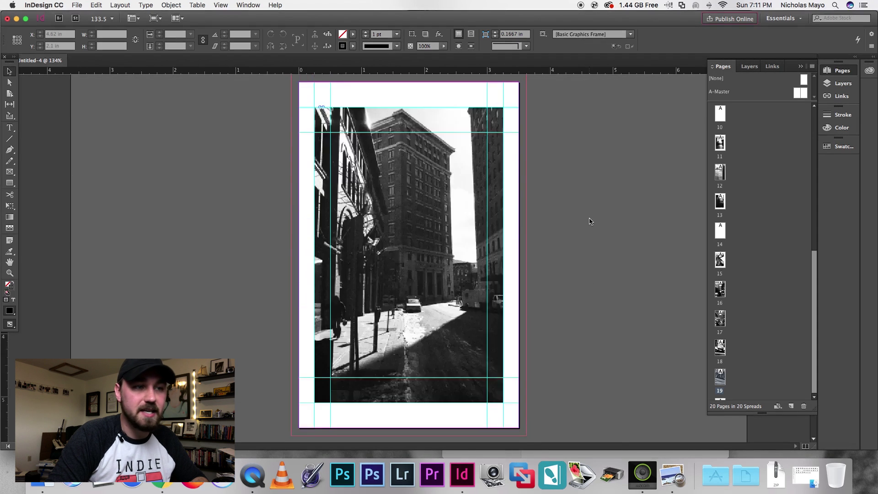
scroll(589, 221, "down", 15)
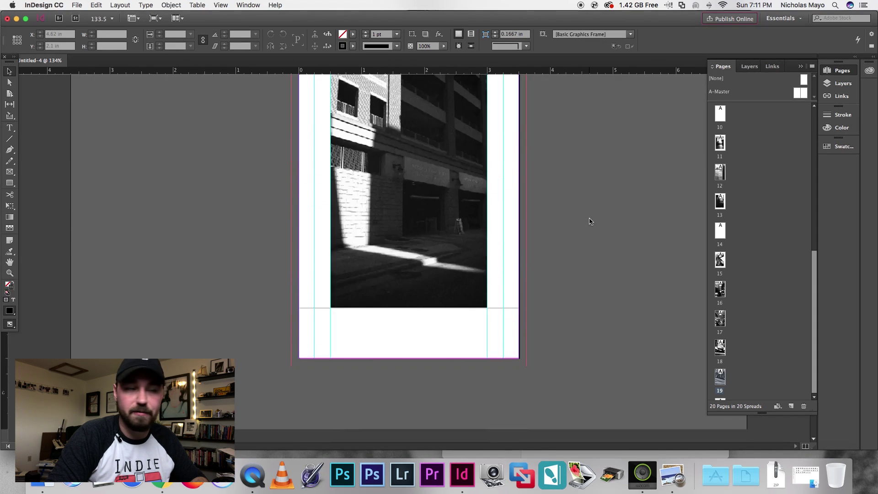
scroll(589, 221, "down", 10)
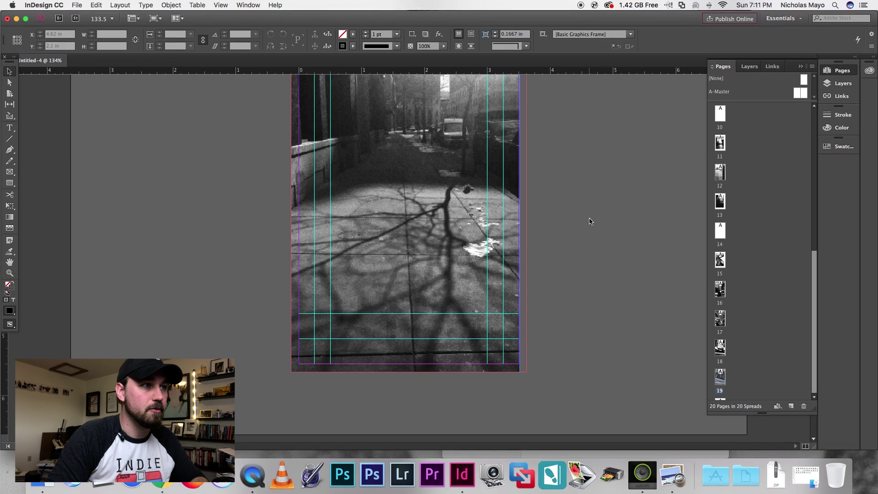
scroll(589, 221, "up", 5)
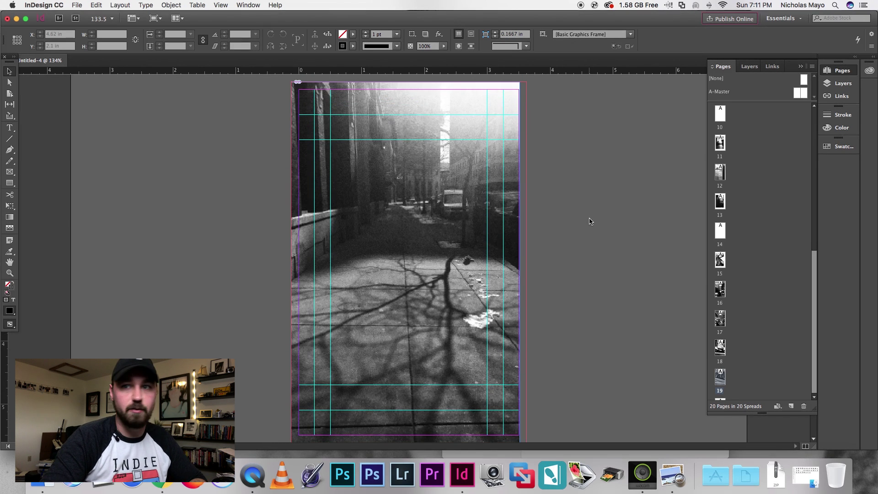
key("super+0")
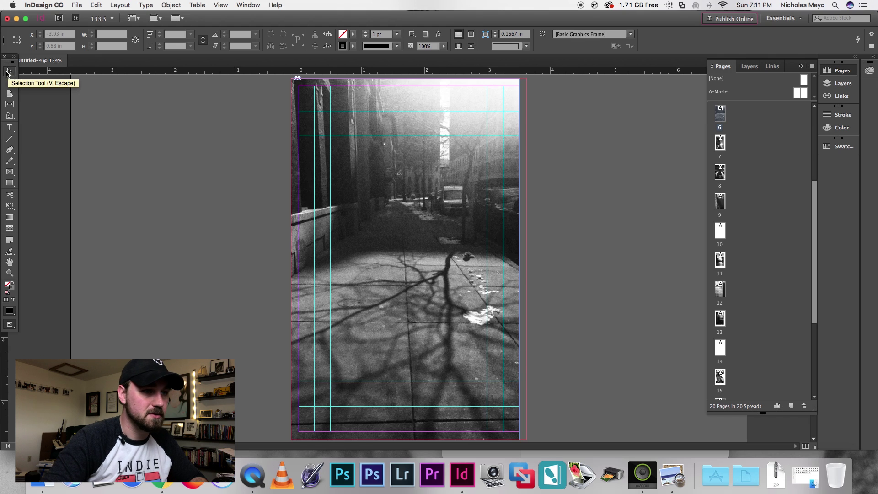
left_click(459, 276)
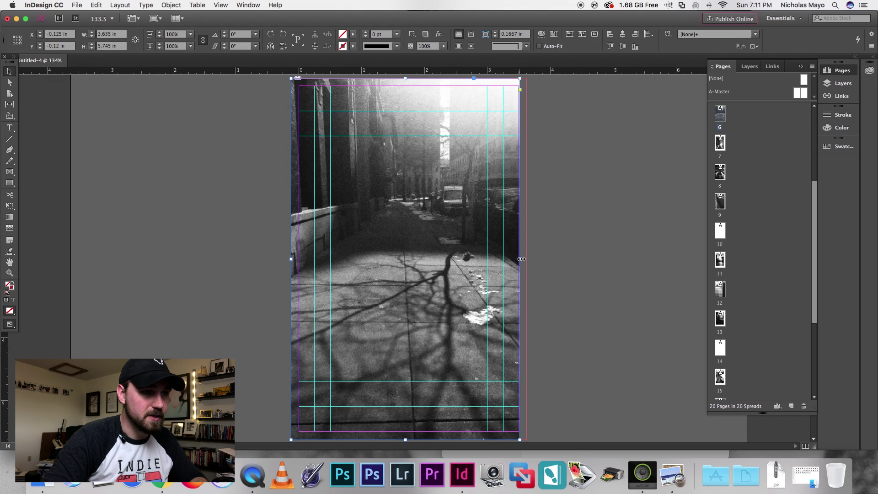
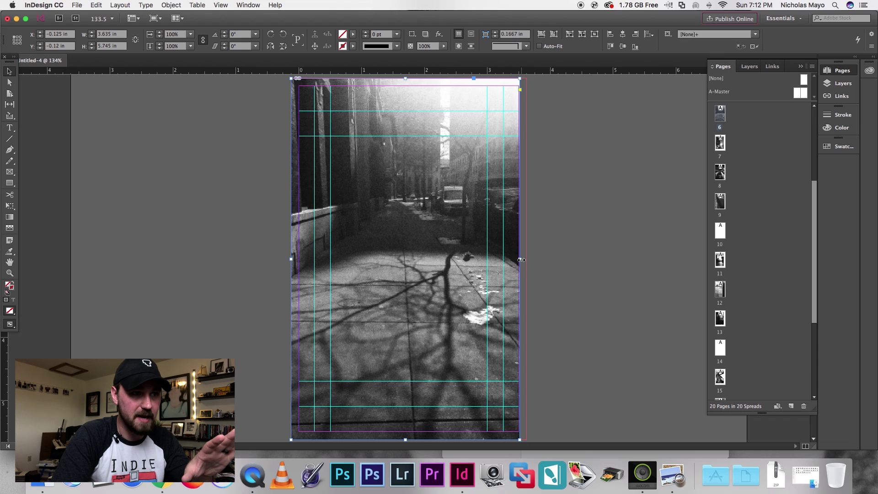
Stretch the sidewalk-shadow photo frame to the right bleed, then go through pages 8 and 9.
left_click_drag(520, 259, 527, 259)
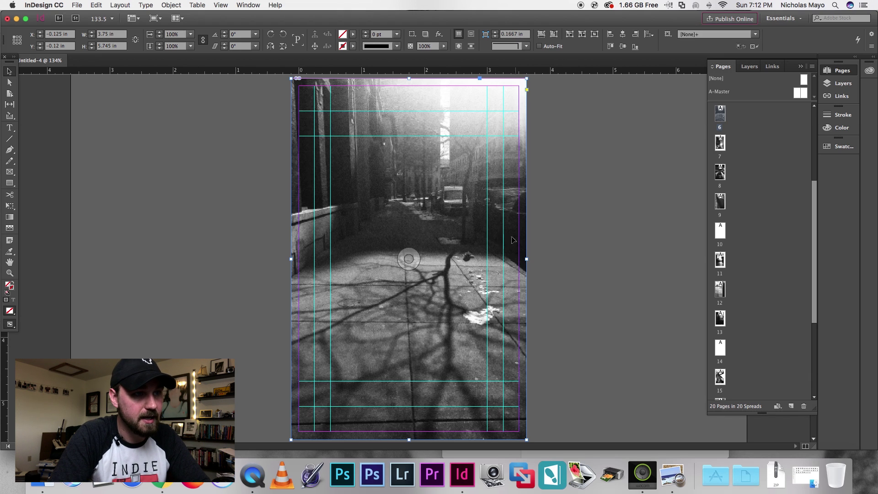
left_click_drag(524, 260, 526, 260)
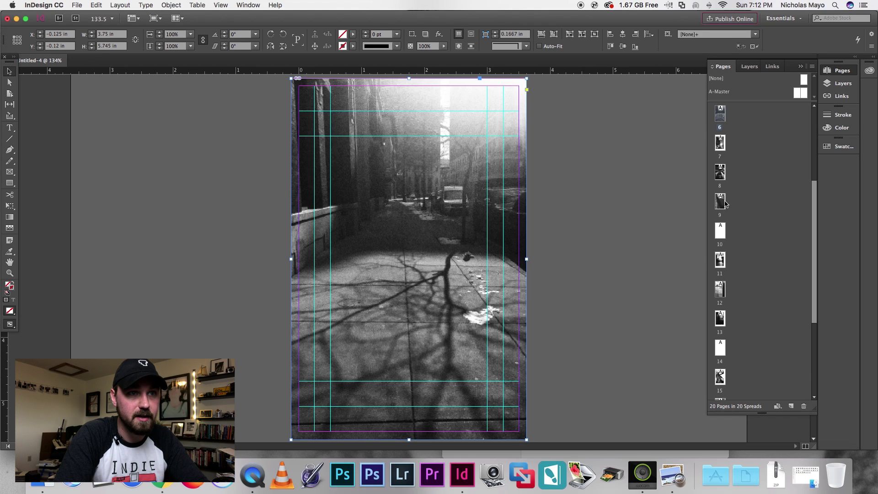
double_click(720, 177)
double_click(718, 203)
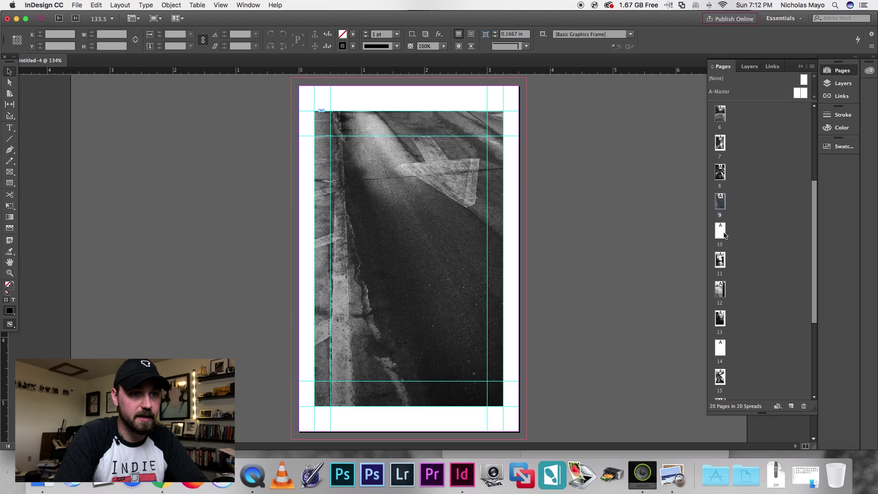
On page 12, slide the Meli Cafe photo right inside its frame and back again.
double_click(720, 294)
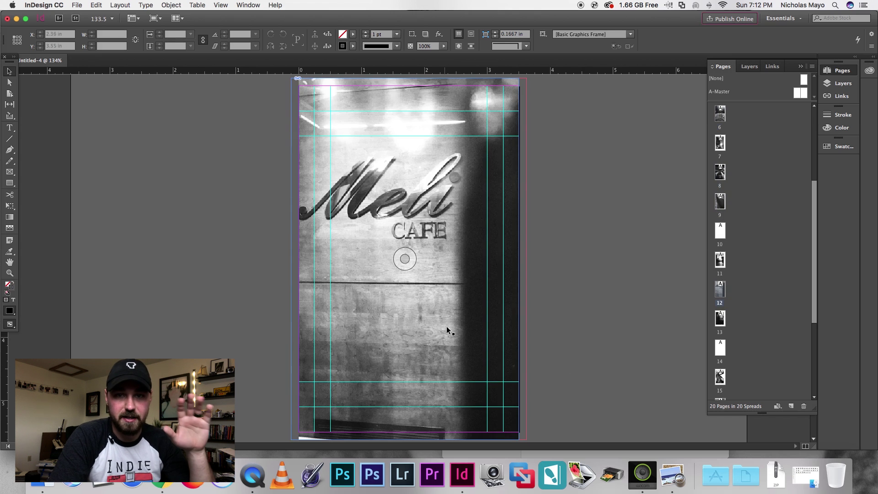
left_click(358, 253)
left_click_drag(406, 259, 414, 261)
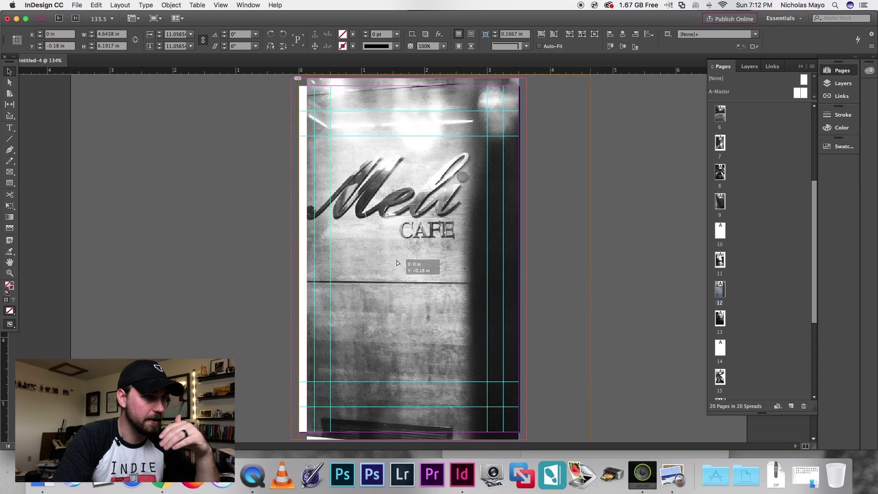
mouse_move(404, 260)
left_mouse_down()
mouse_move(394, 261)
mouse_move(411, 263)
left_mouse_up()
Try shifting the Meli Cafe photo frame right, undoing the attempts, and nudge it slightly left.
left_click(361, 284)
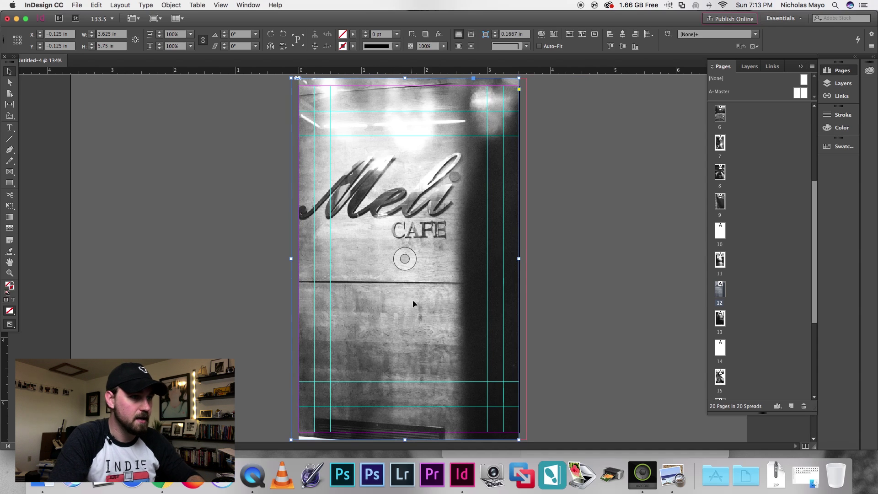
left_click_drag(423, 287, 427, 287)
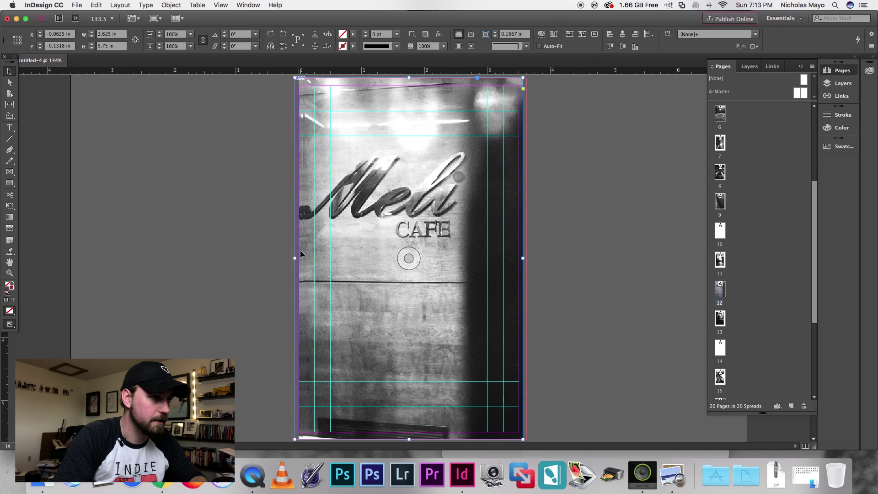
key("super+z")
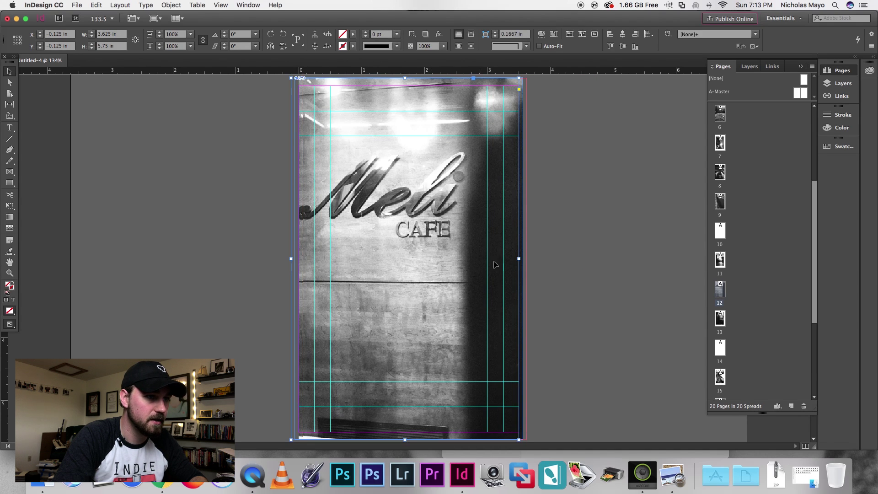
left_click_drag(520, 265, 561, 262)
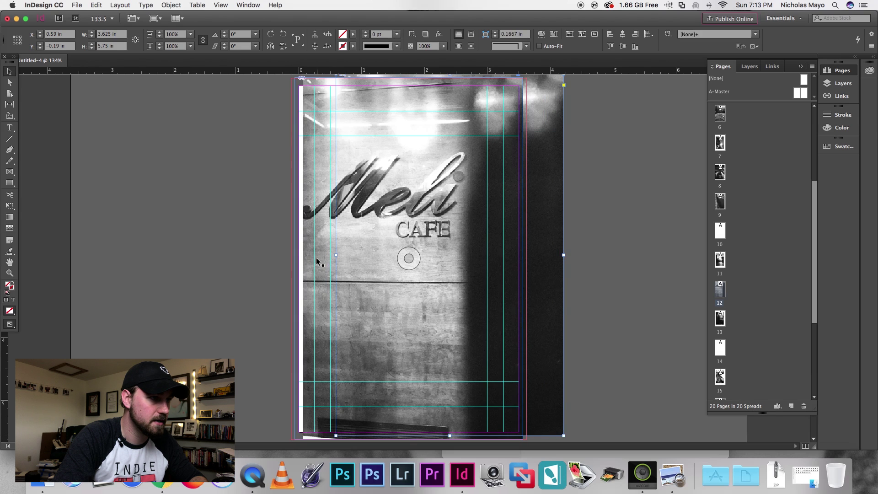
key("super+z")
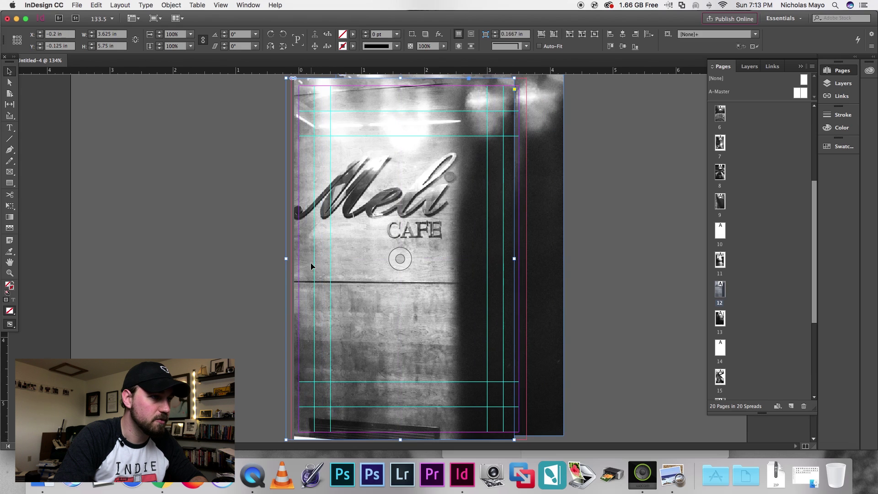
left_click_drag(311, 260, 293, 259)
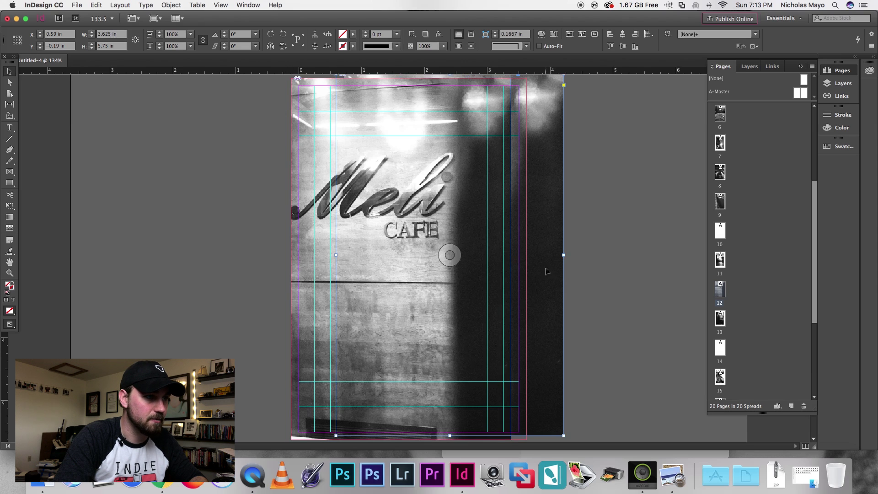
Move the Meli Cafe photo frame right and use Arrange > Bring to Front.
right_click(526, 274)
left_click(685, 198)
left_click_drag(527, 297, 540, 298)
left_click_drag(539, 298, 537, 297)
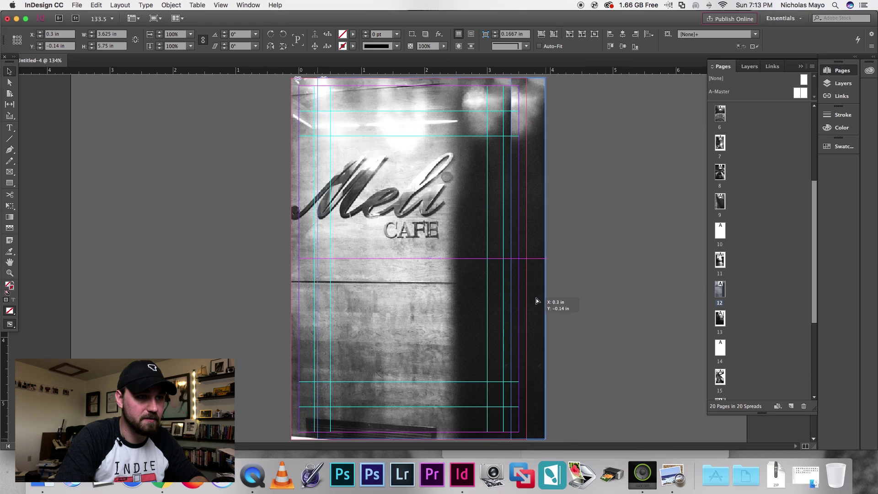
right_click(535, 297)
mouse_move(566, 261)
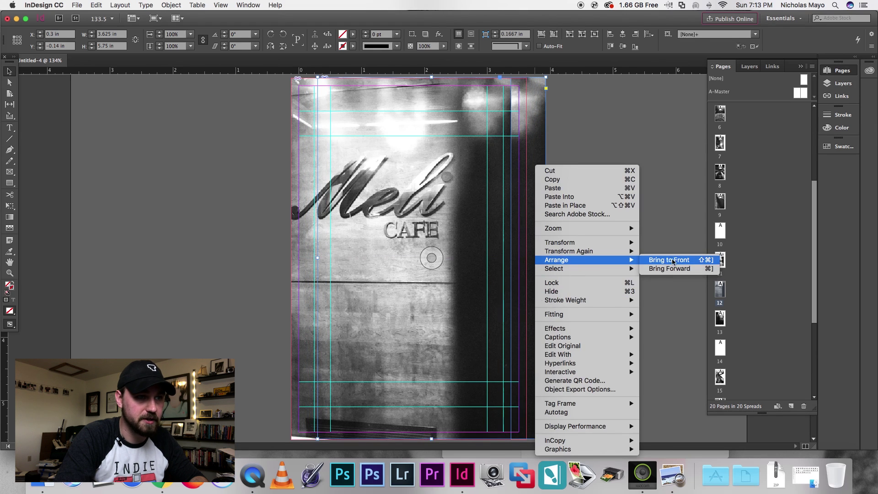
left_click(669, 261)
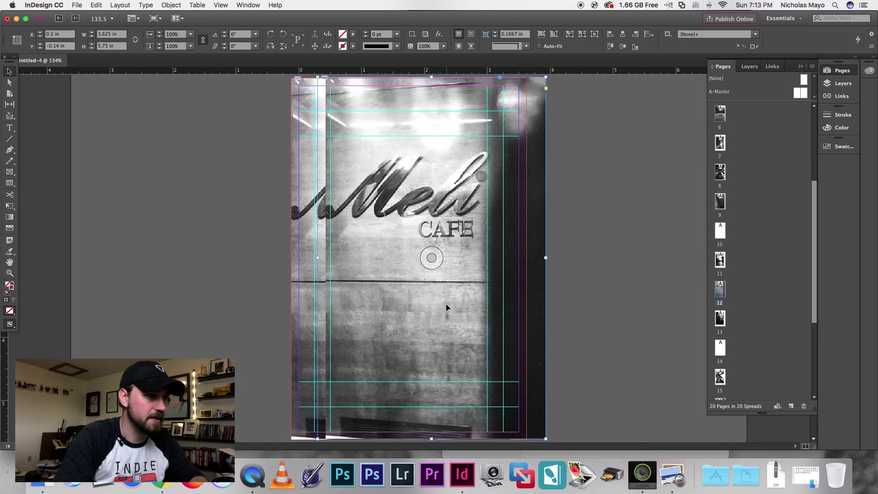
Move the Meli Cafe frame back to the left bleed and reposition the photo inside it.
left_click_drag(446, 309, 426, 319)
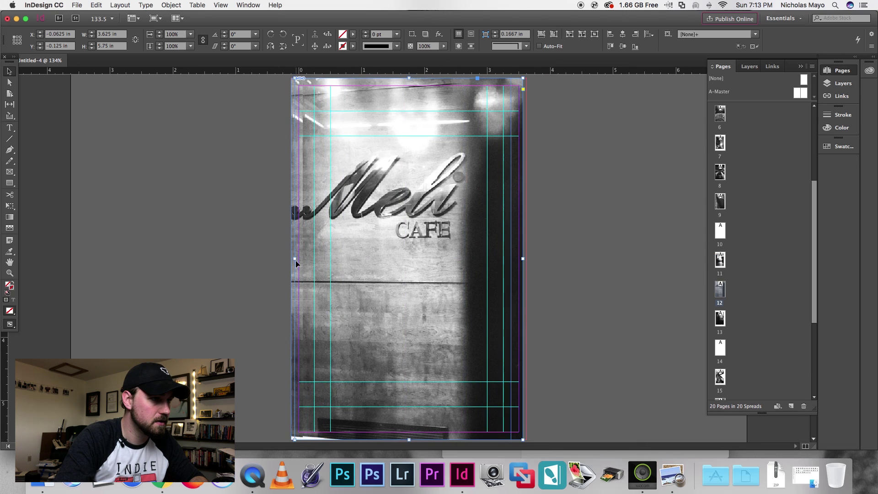
mouse_move(295, 259)
left_mouse_down()
mouse_move(313, 254)
mouse_move(297, 259)
left_mouse_up()
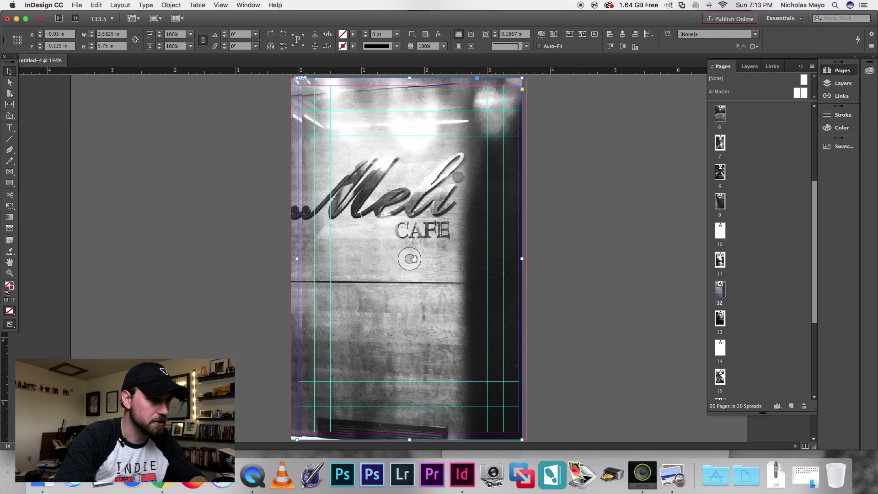
left_click_drag(410, 260, 409, 260)
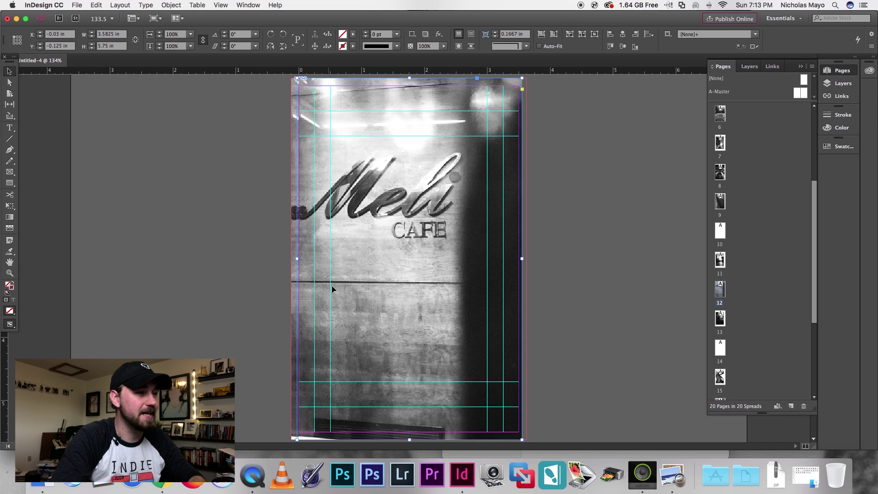
left_click(262, 305)
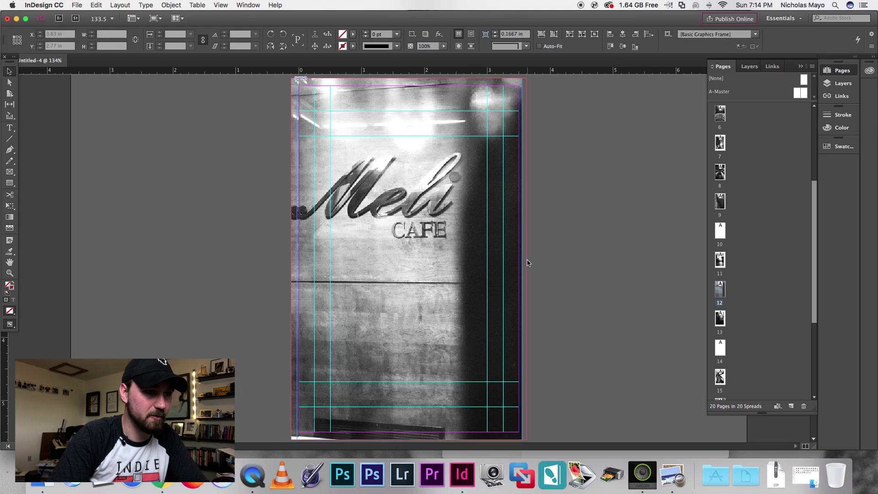
Extend the Meli Cafe frame's right edge out to the bleed, widening it to 3.655 in.
left_click(508, 269)
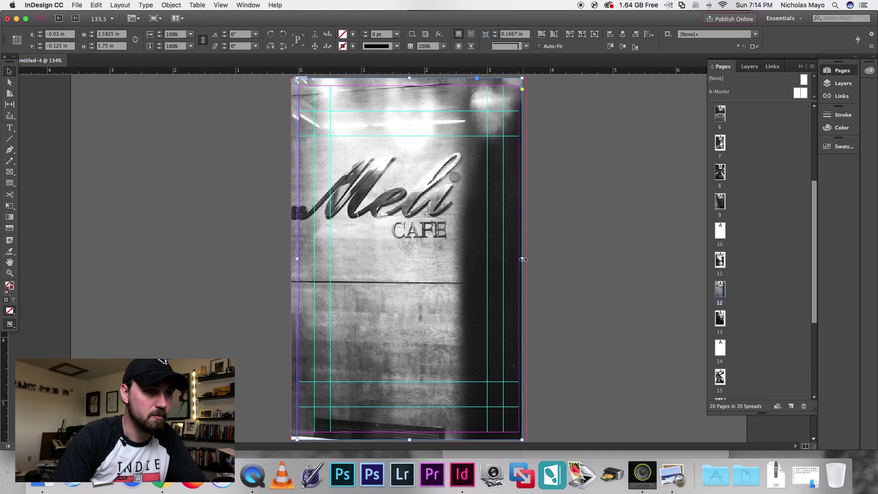
left_click_drag(523, 259, 526, 259)
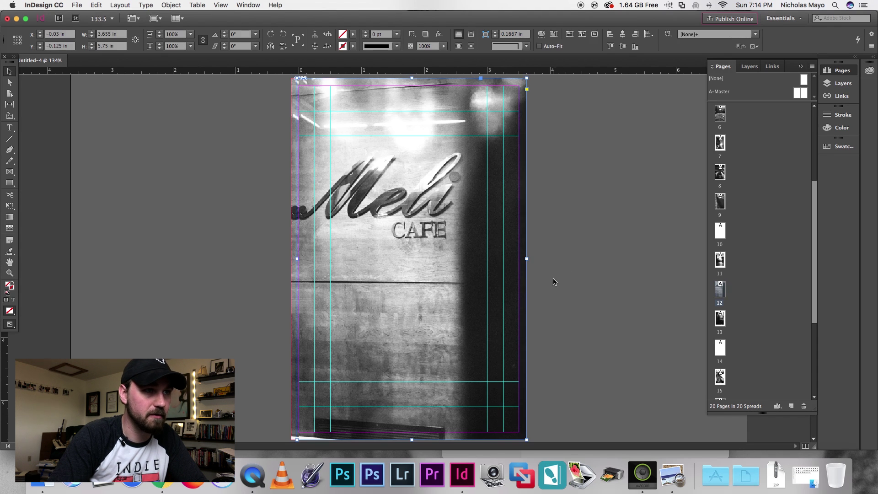
left_click(553, 281)
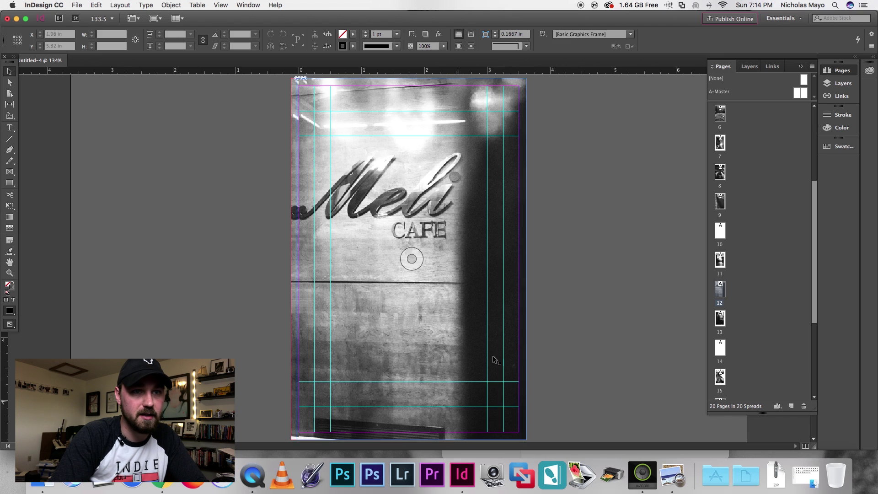
left_click_drag(814, 265, 813, 270)
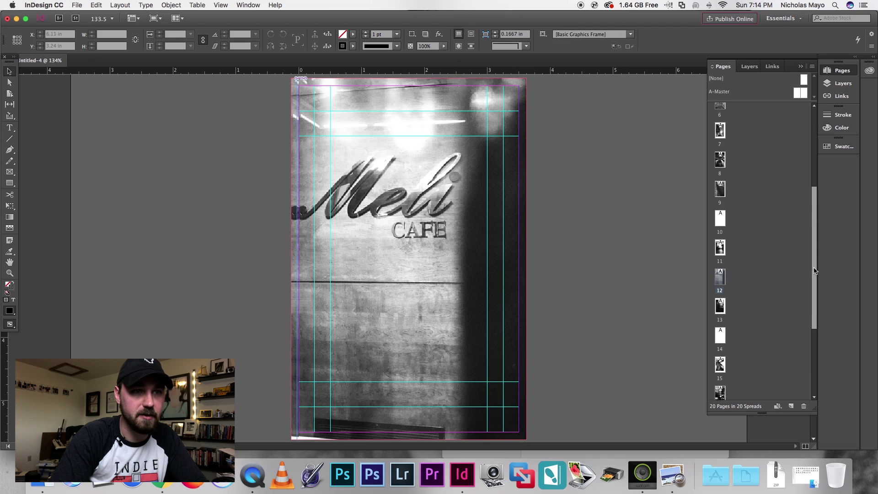
scroll(721, 274, "down", 5)
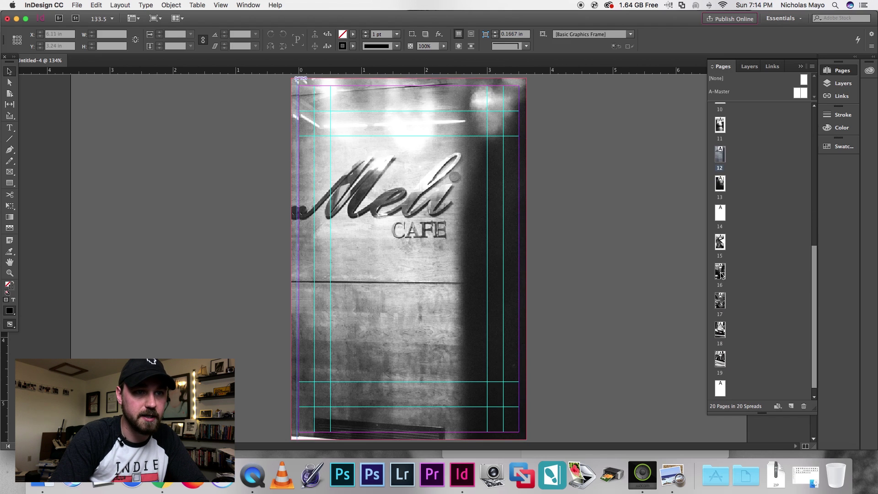
Extend page 16's crane photo frame out to the right bleed.
double_click(721, 274)
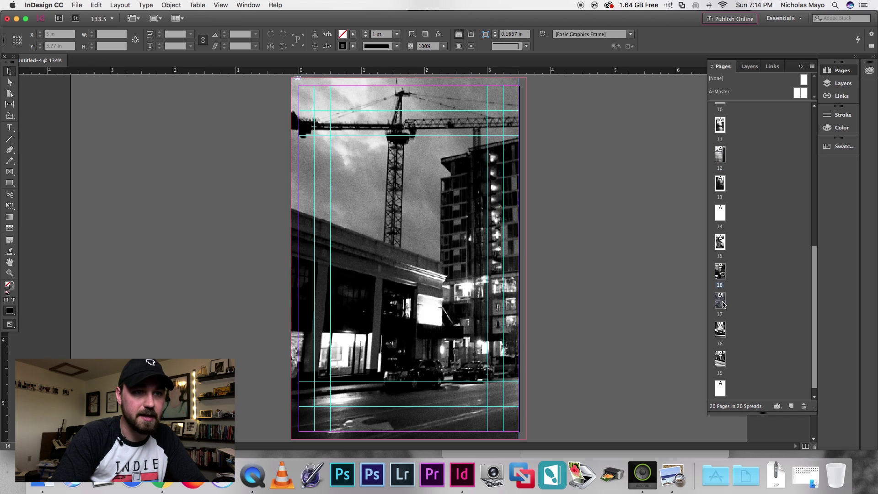
double_click(720, 305)
double_click(721, 273)
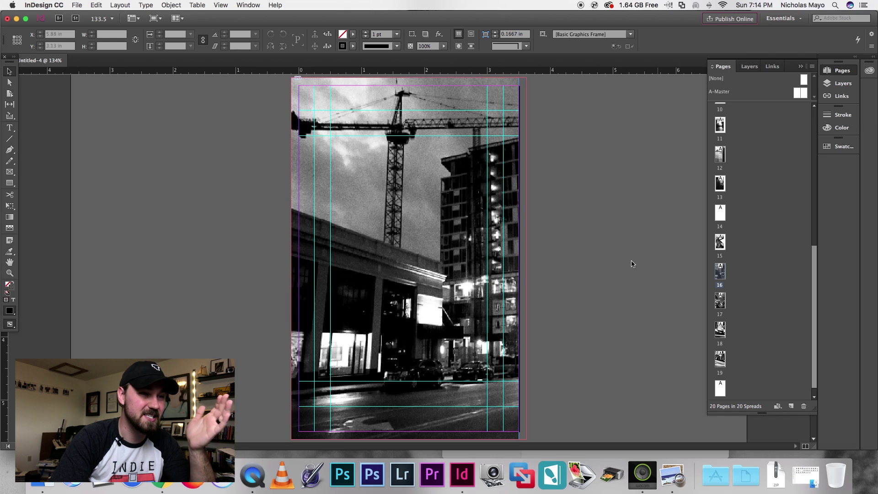
left_click(480, 294)
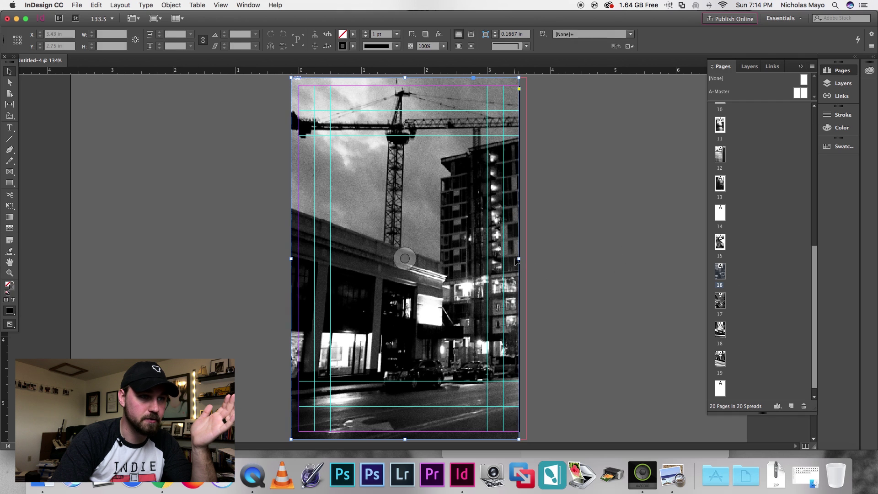
left_click_drag(519, 259, 527, 259)
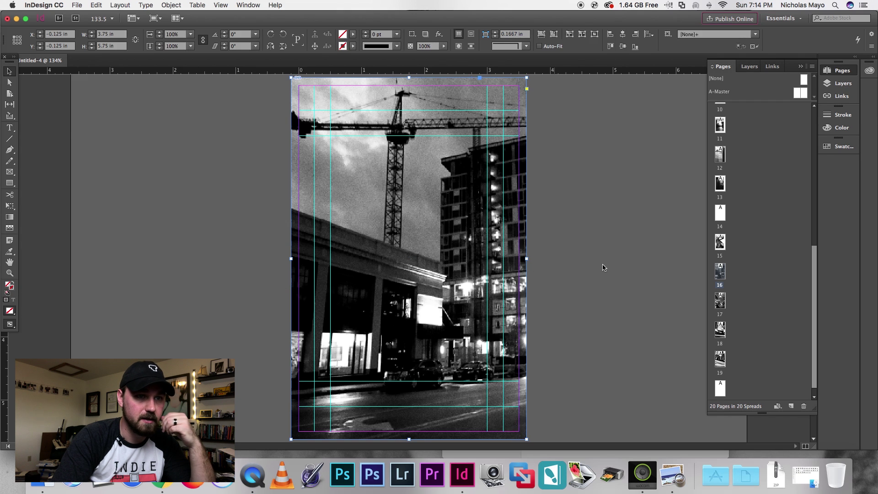
Extend page 17's street photo left edge to the bleed, then go to page 19's buildings photo.
double_click(718, 304)
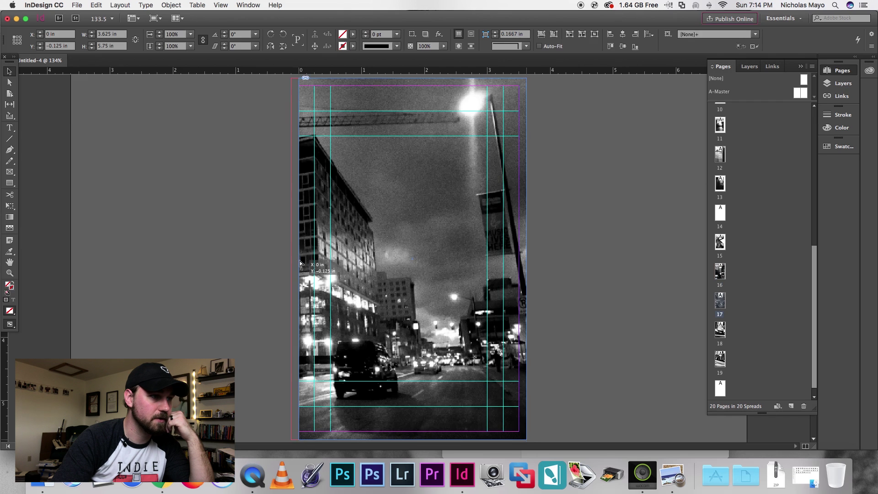
left_click_drag(299, 258, 290, 259)
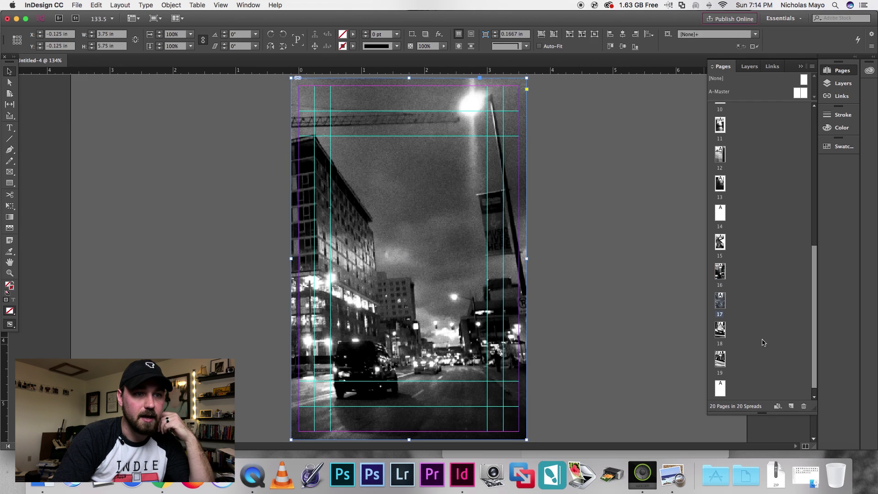
double_click(720, 330)
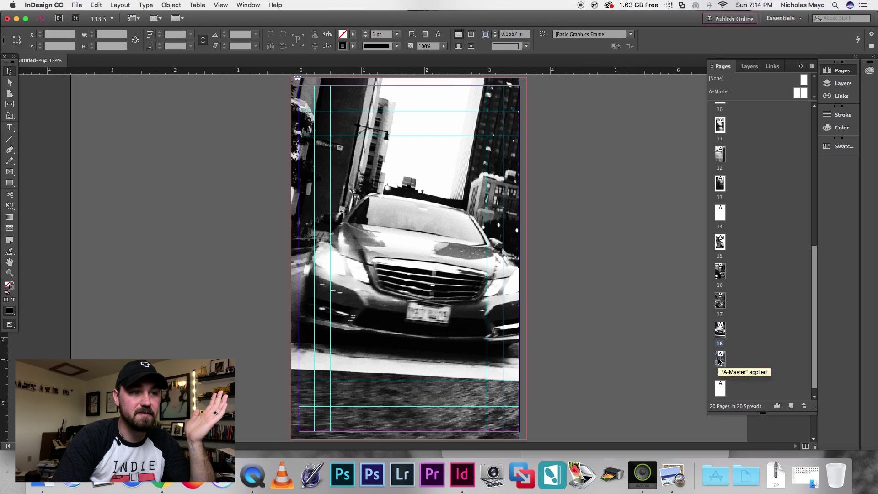
double_click(719, 359)
left_click_drag(815, 299, 814, 163)
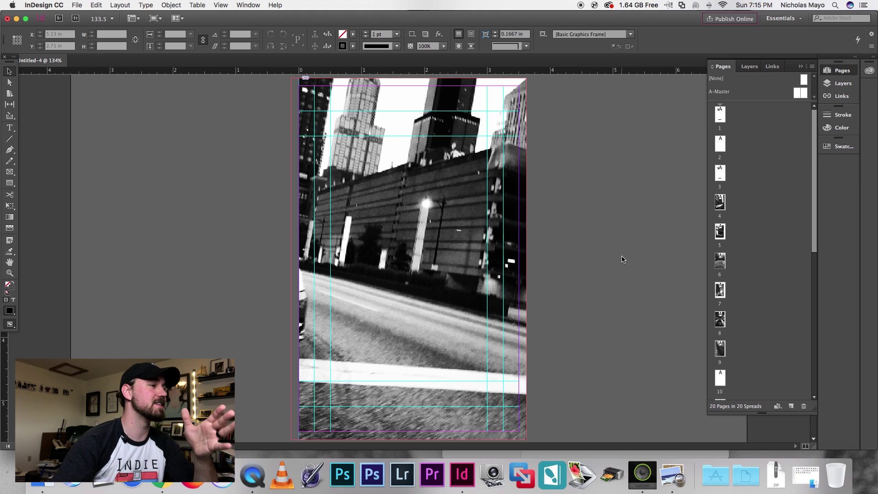
Export the document as 'Sketches Sample' in Adobe PDF (Print) format.
left_click(77, 6)
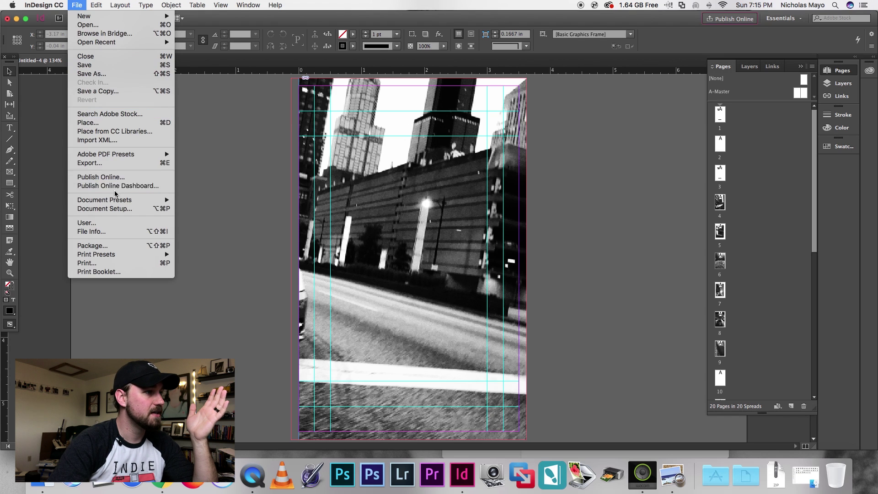
left_click(101, 165)
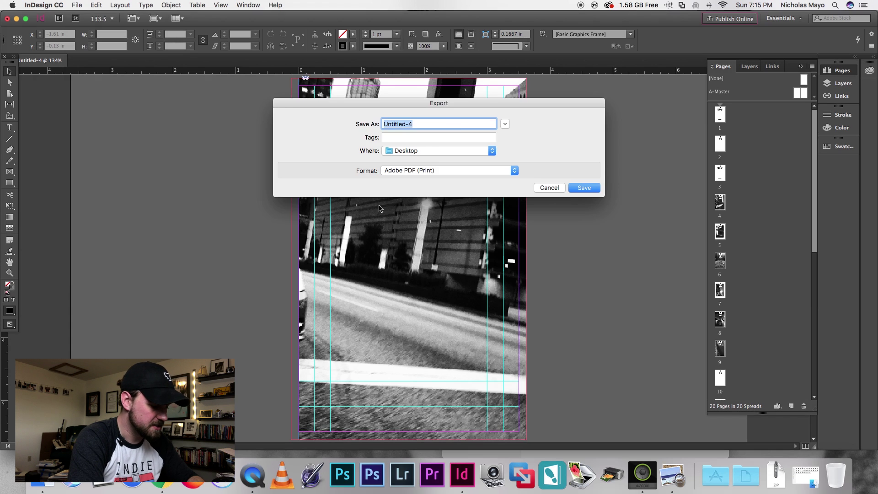
type("Sketches ")
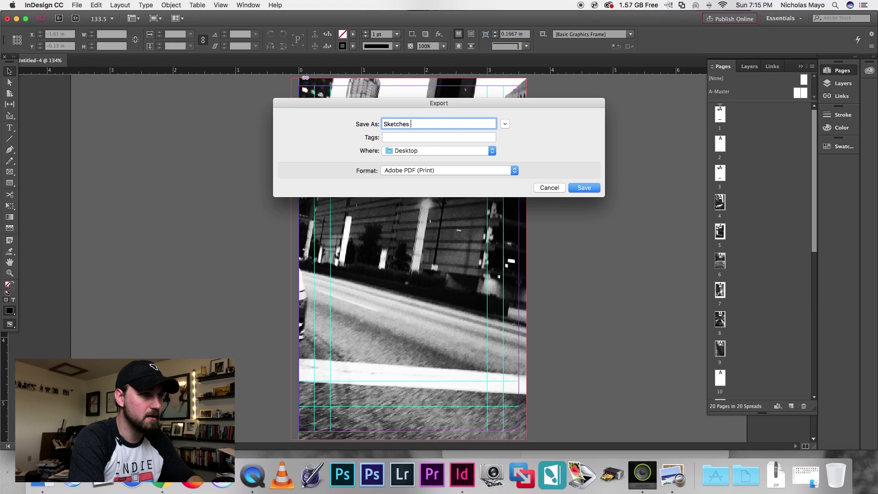
type("Sample")
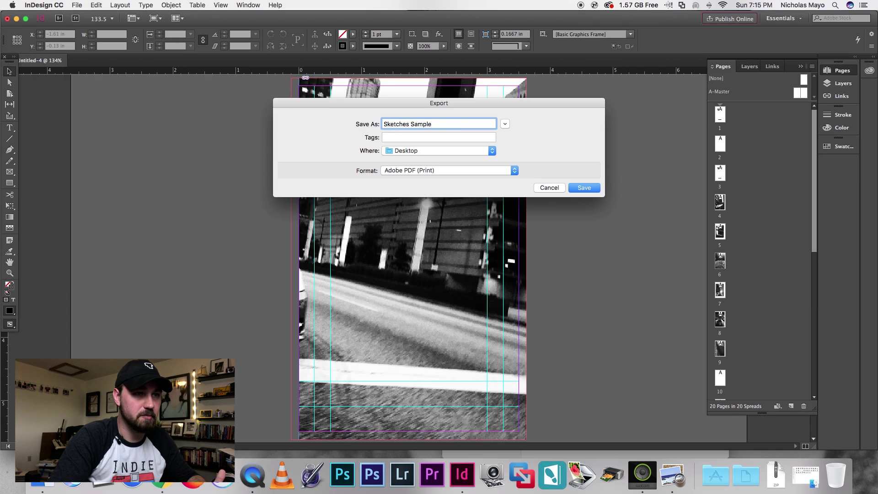
left_click(592, 189)
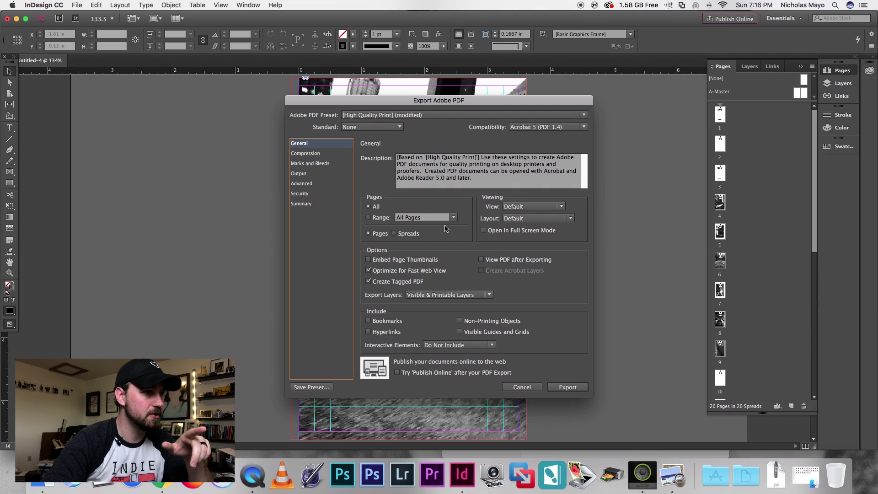
Review Output and Marks and Bleeds settings, then export the PDF with crop marks on.
left_click(301, 175)
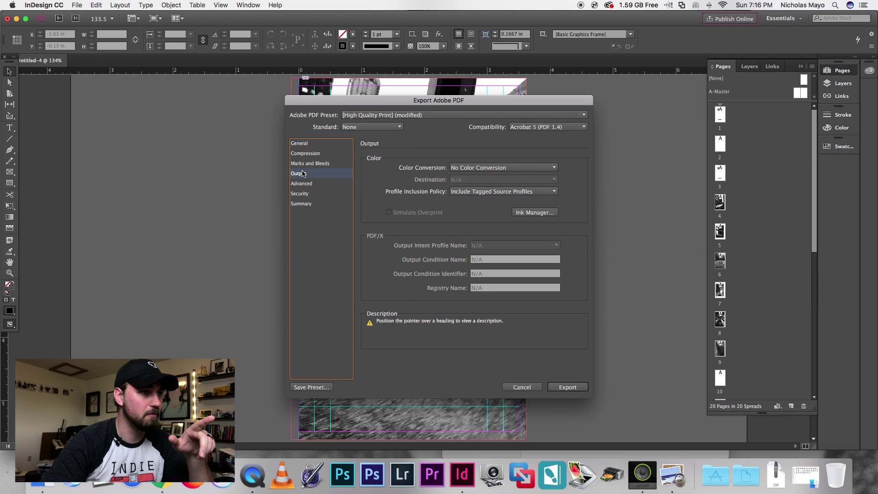
left_click(307, 164)
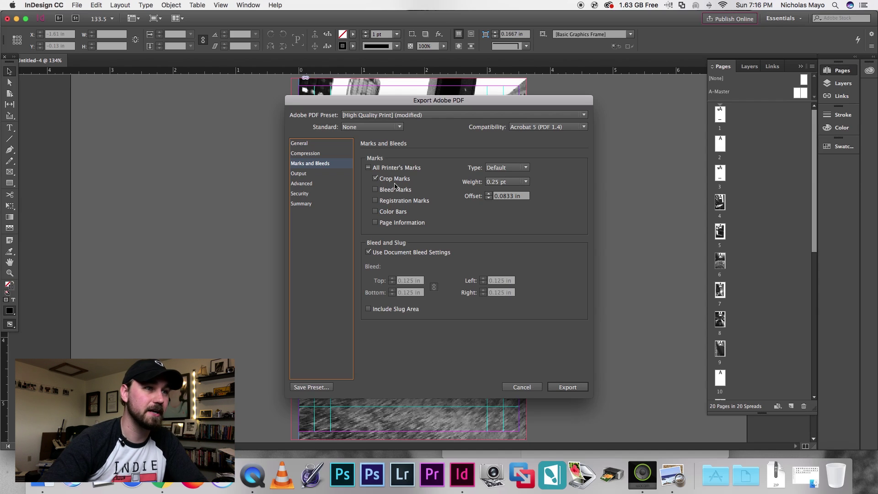
left_click(566, 385)
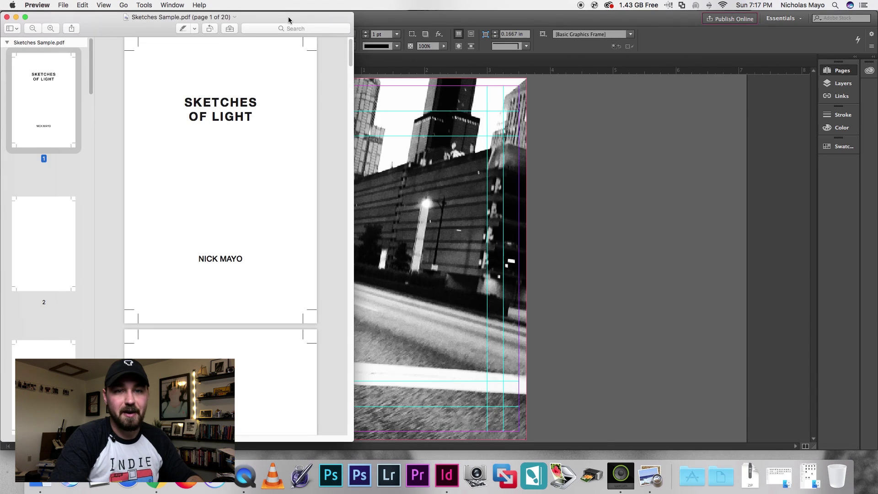
Center the Preview window and scroll through the Sketches Sample PDF pages and crop marks.
left_click_drag(288, 20, 468, 3)
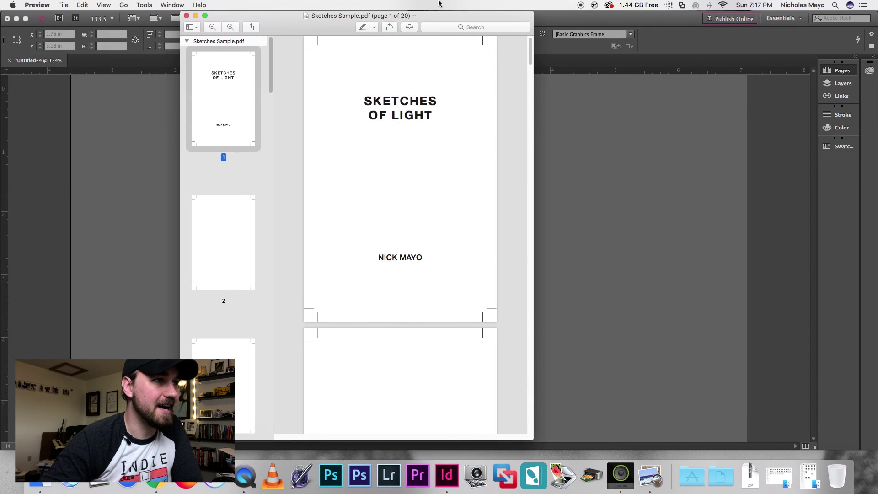
scroll(421, 278, "down", 10)
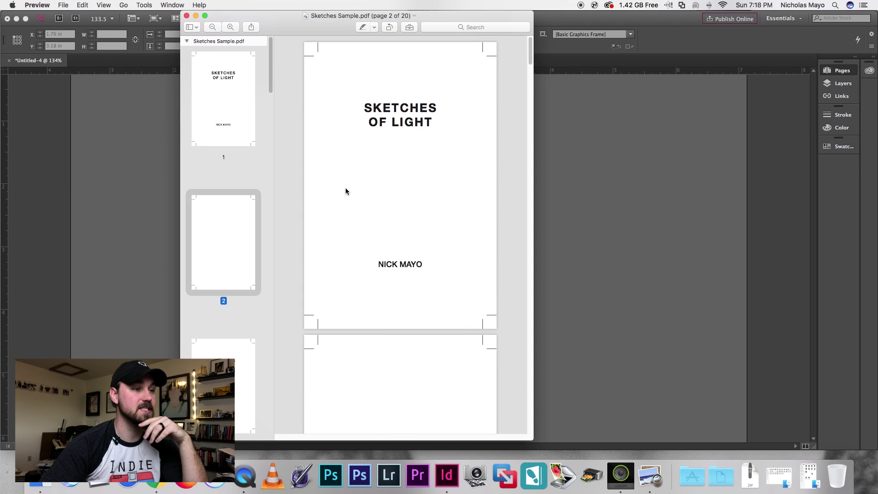
scroll(345, 191, "up", 5)
scroll(345, 191, "down", 10)
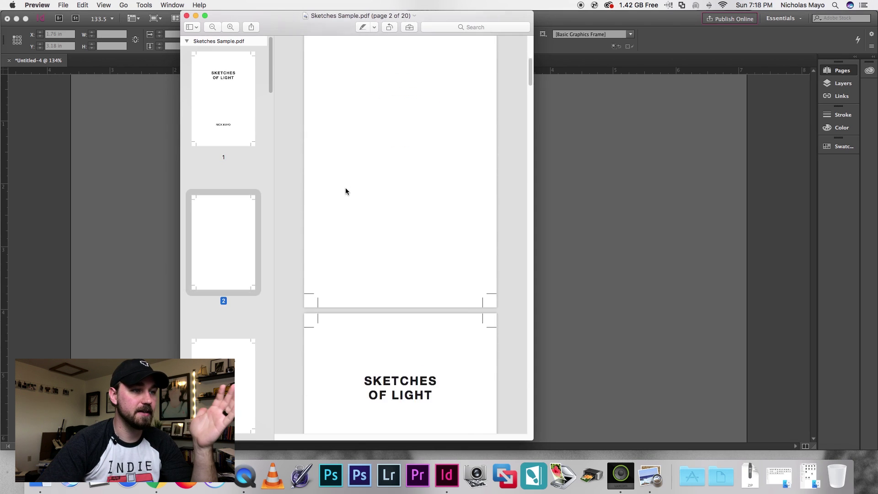
scroll(345, 191, "down", 5)
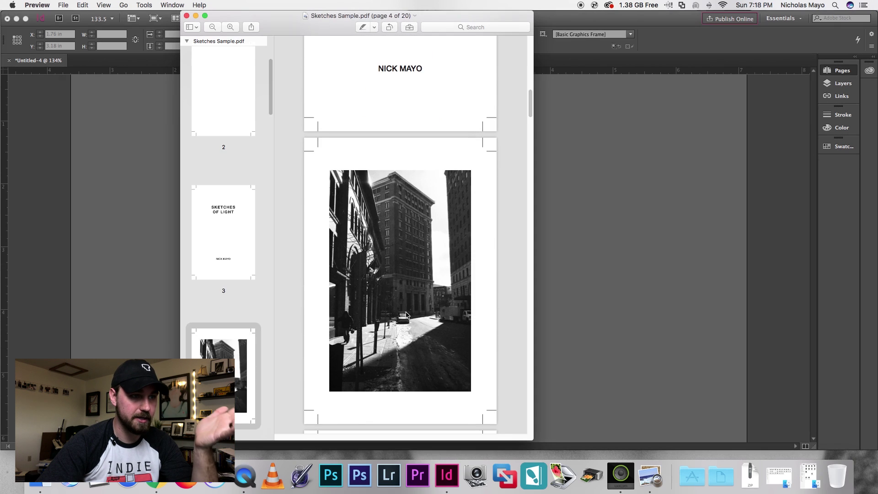
scroll(405, 315, "down", 15)
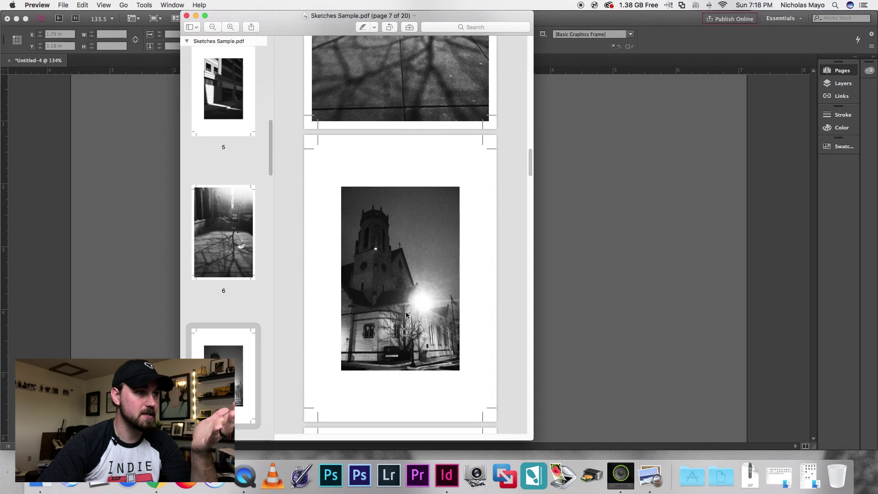
scroll(405, 311, "up", 7)
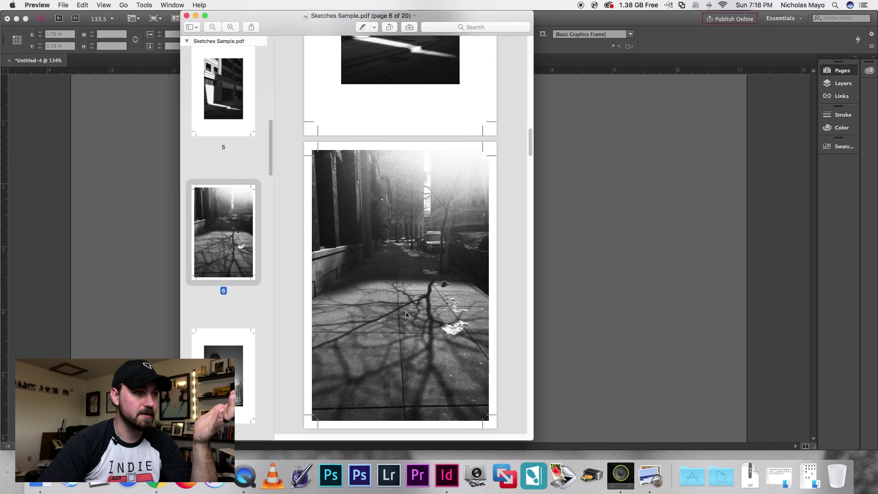
scroll(462, 341, "down", 20)
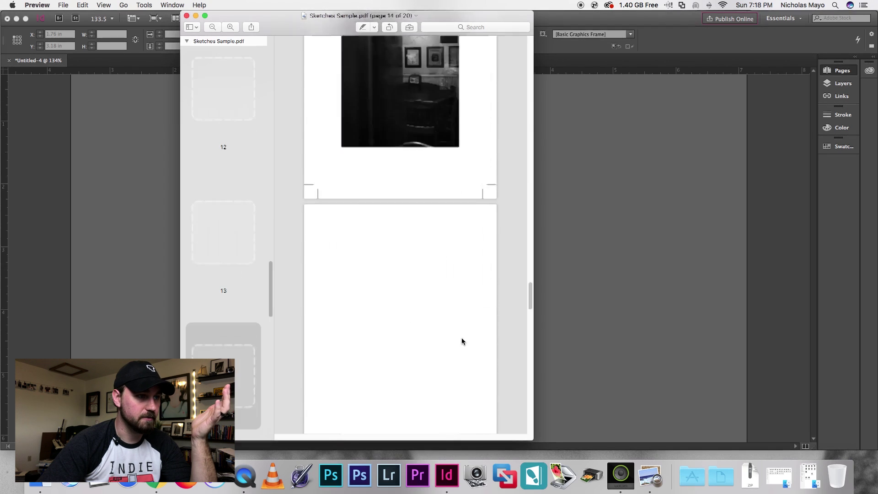
scroll(462, 341, "down", 2)
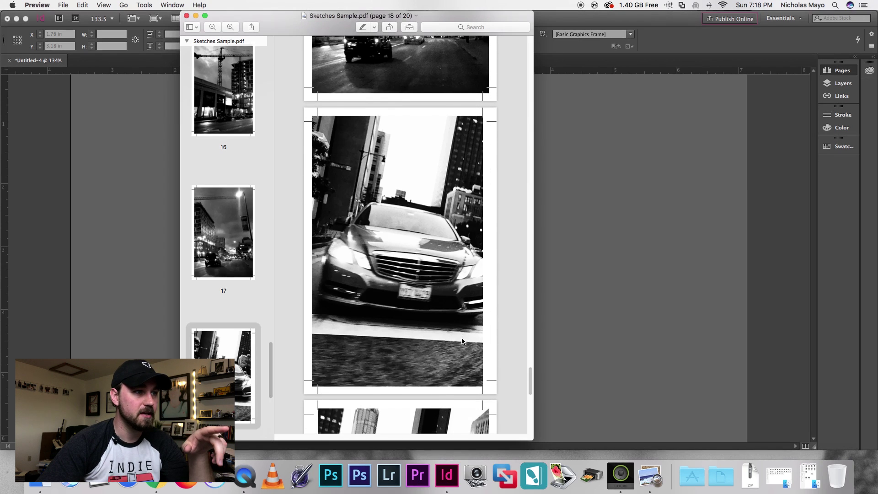
scroll(462, 341, "up", 8)
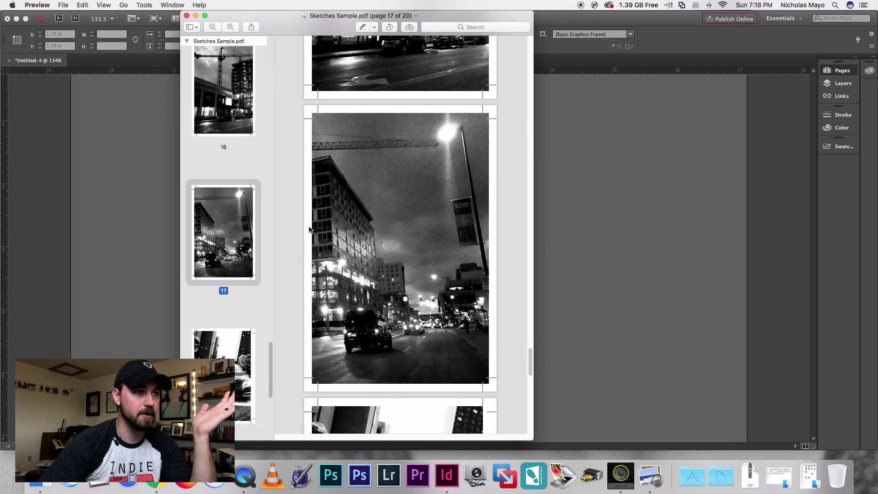
scroll(309, 229, "up", 10)
scroll(309, 229, "down", 13)
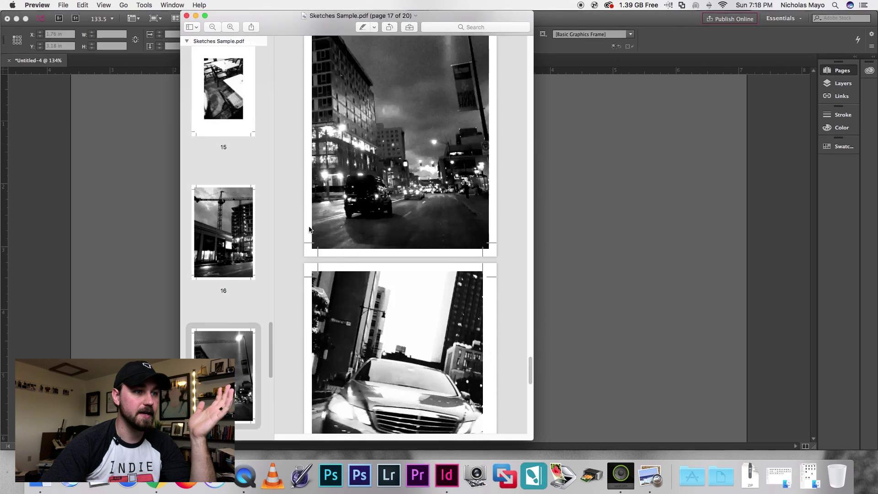
scroll(309, 229, "down", 5)
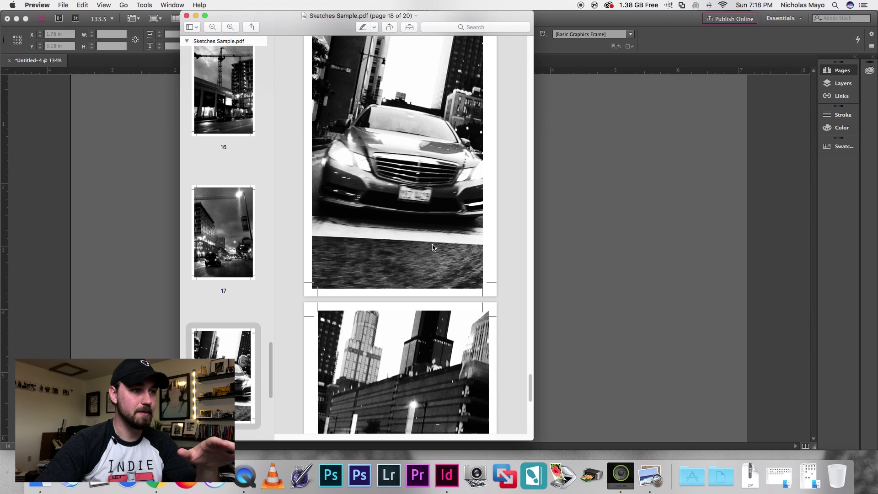
Scroll back and forth through pages 12–19 of the exported PDF to check the photos.
scroll(434, 247, "down", 5)
scroll(434, 247, "up", 8)
scroll(433, 248, "down", 4)
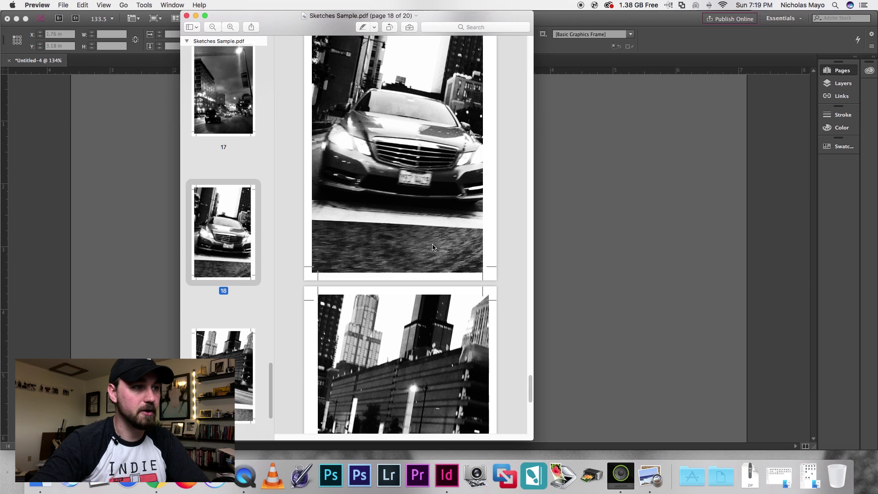
scroll(433, 247, "up", 10)
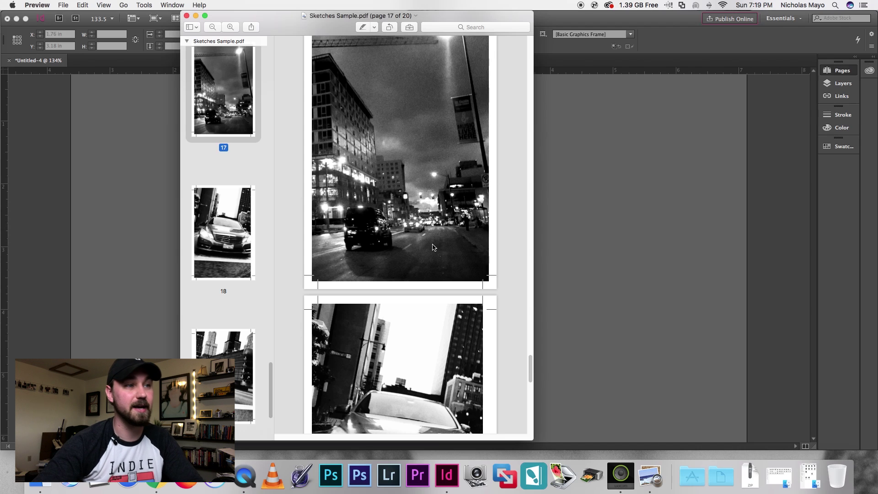
scroll(433, 247, "up", 20)
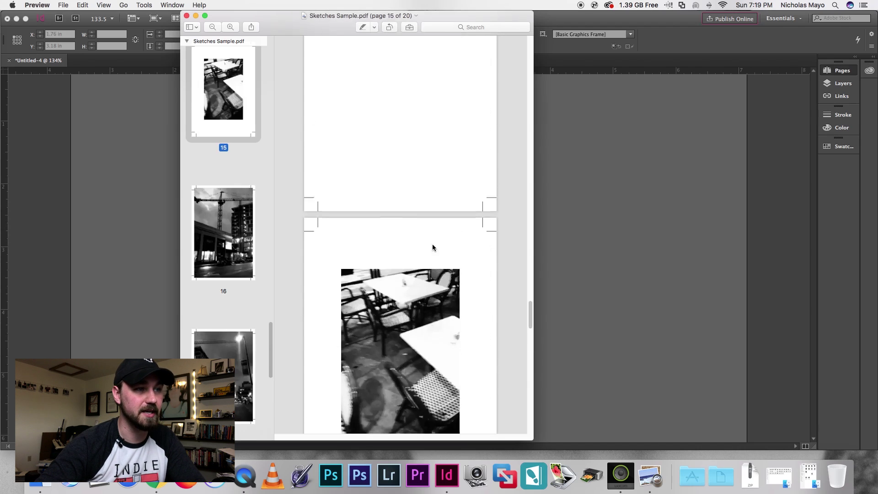
scroll(432, 247, "up", 20)
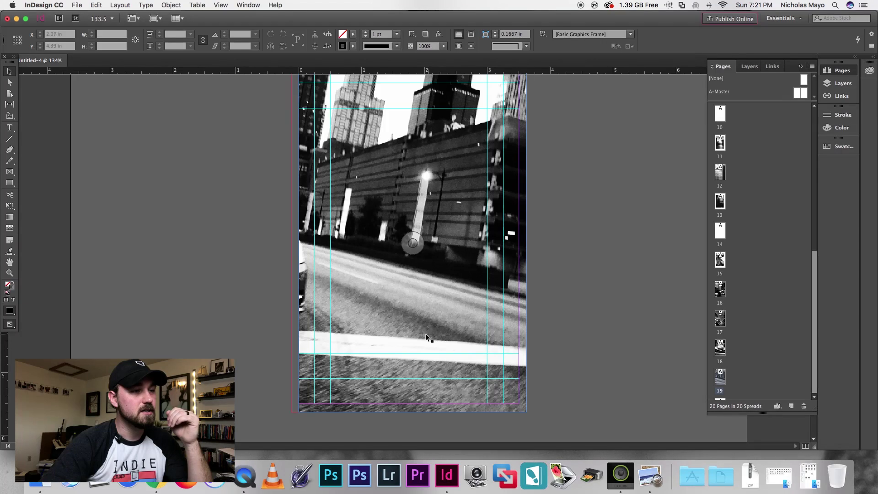
left_click(419, 333)
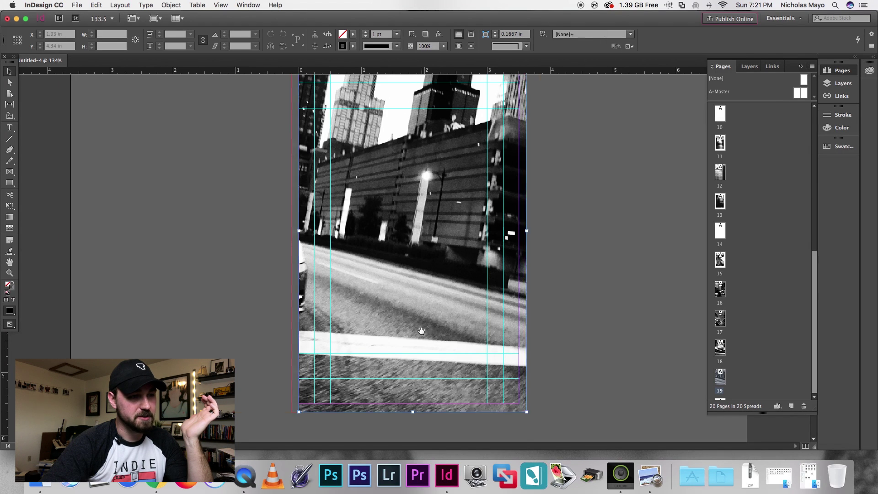
right_click(420, 335)
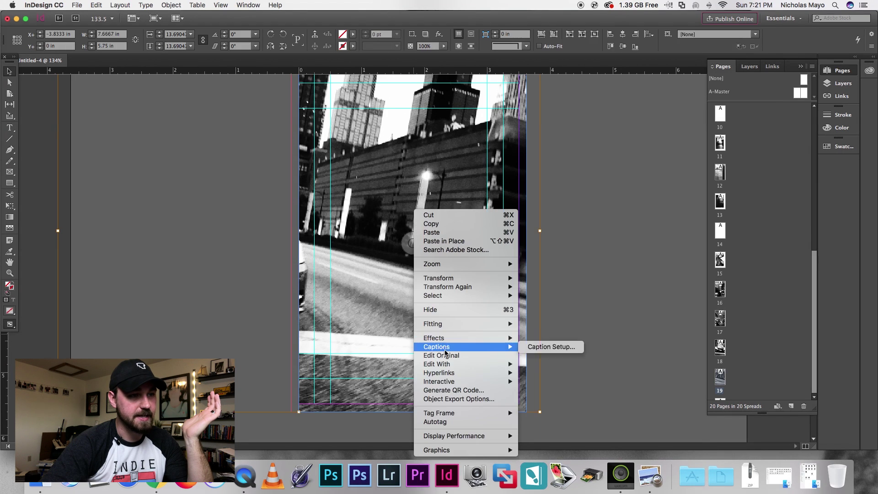
mouse_move(451, 364)
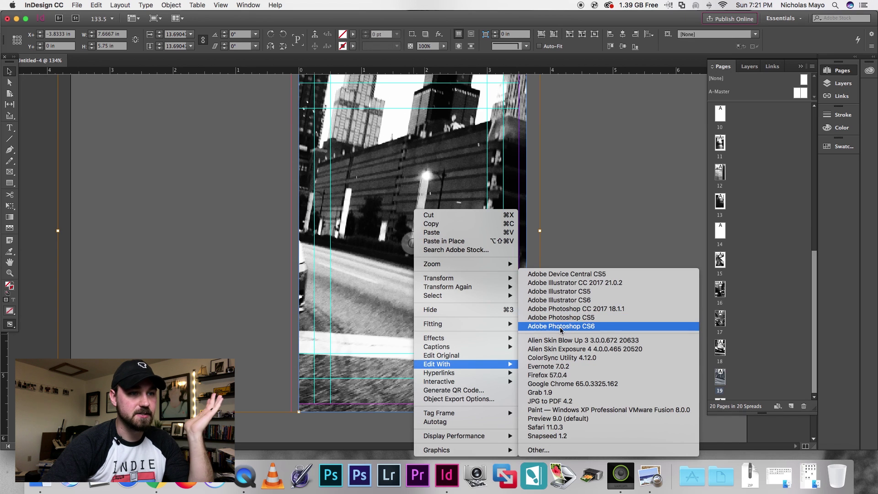
left_click(615, 226)
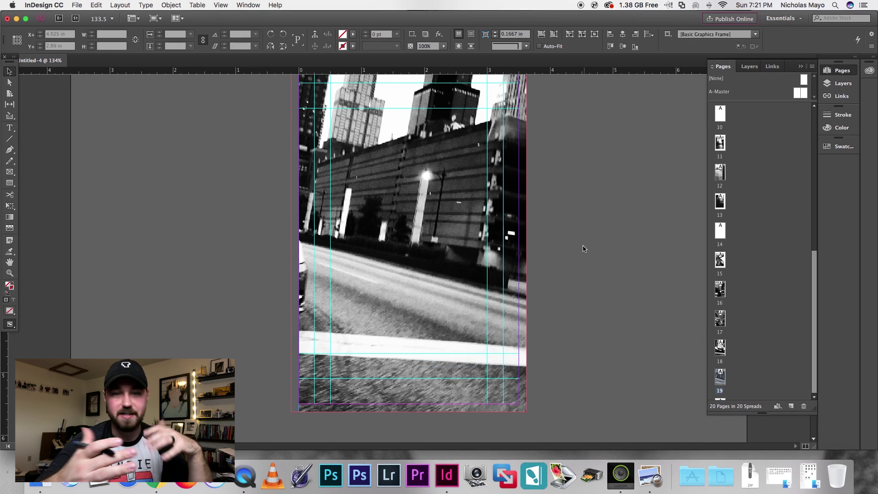